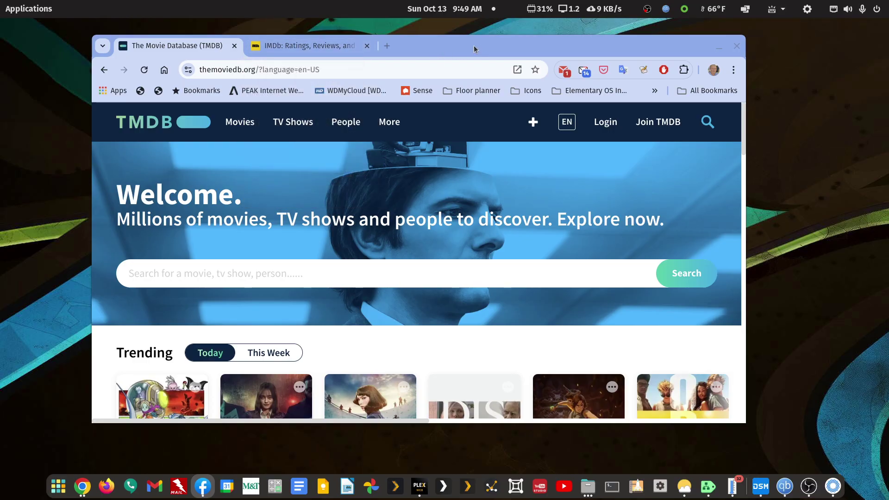
# In a new browser tab, search Google for 'plex naming'.
pyautogui.click(387, 46)
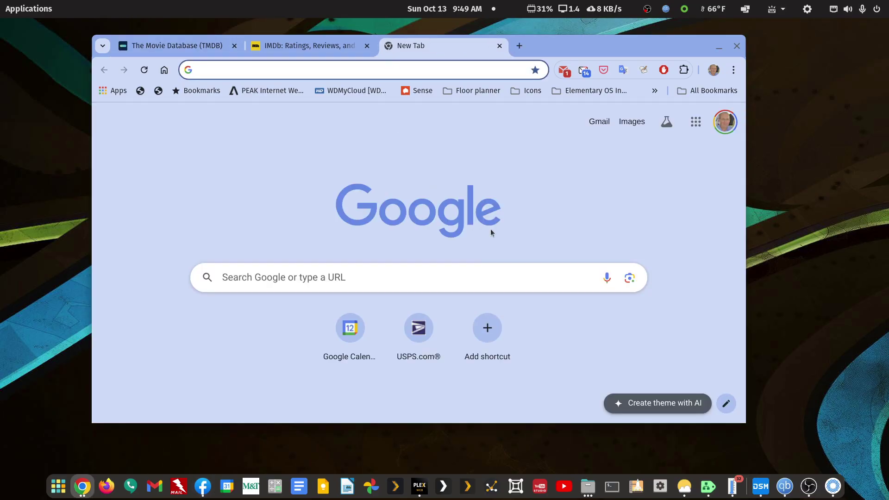
pyautogui.write('plex na')
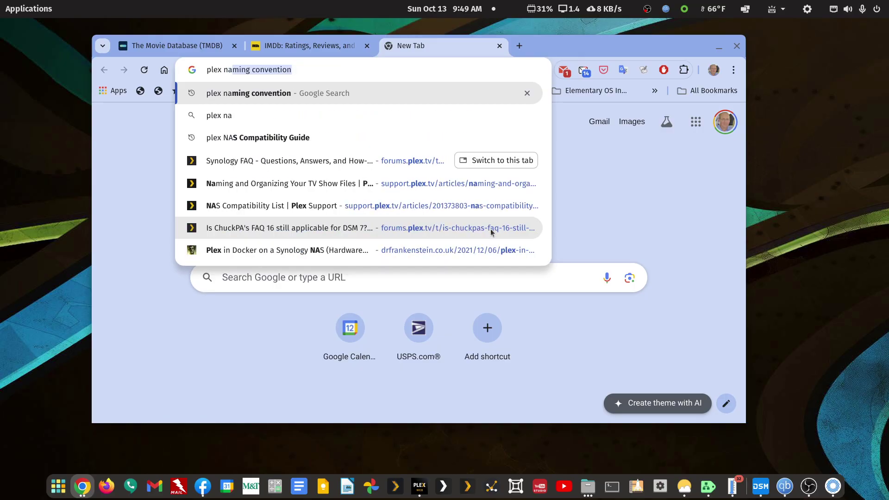
pyautogui.write('ming')
pyautogui.press('Return')
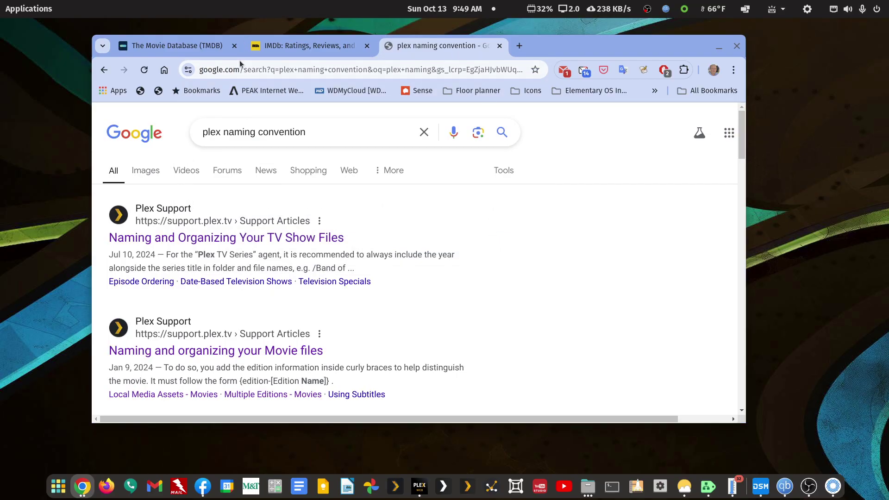
# Open the Plex article on naming TV show files, then jump to the Articles index.
pyautogui.click(175, 238)
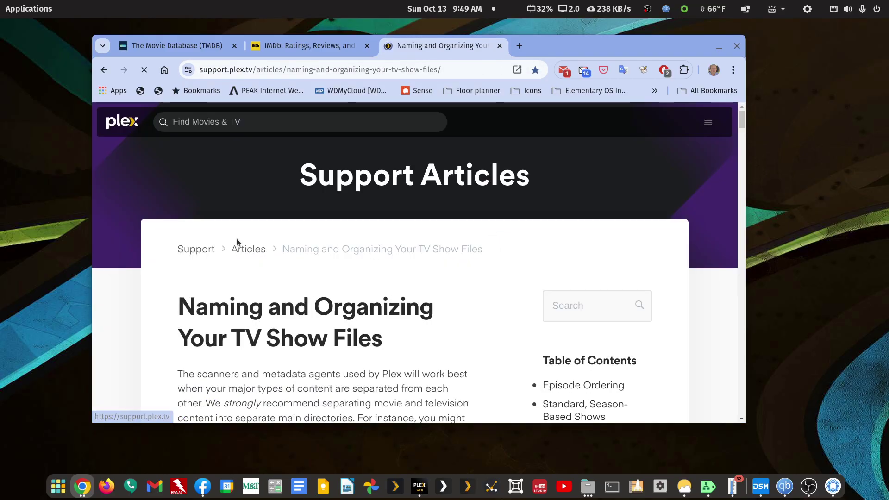
pyautogui.scroll(-10, 302, 226)
pyautogui.scroll(6, 315, 234)
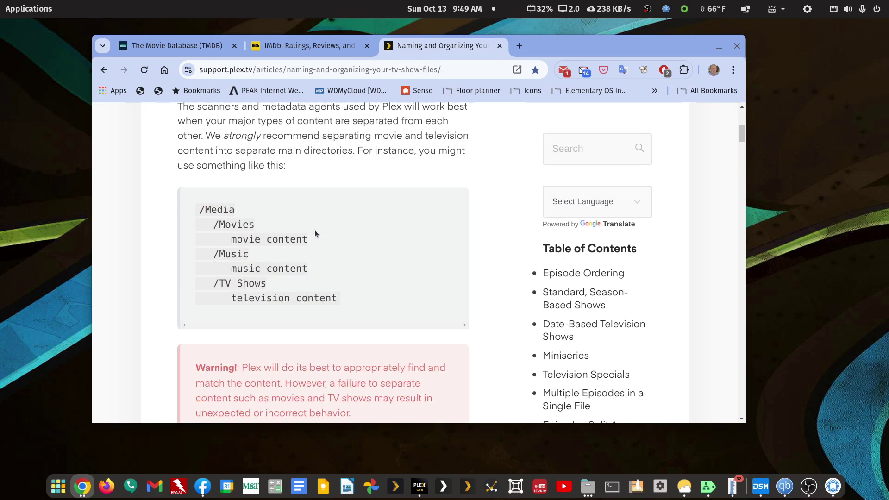
pyautogui.scroll(6, 315, 234)
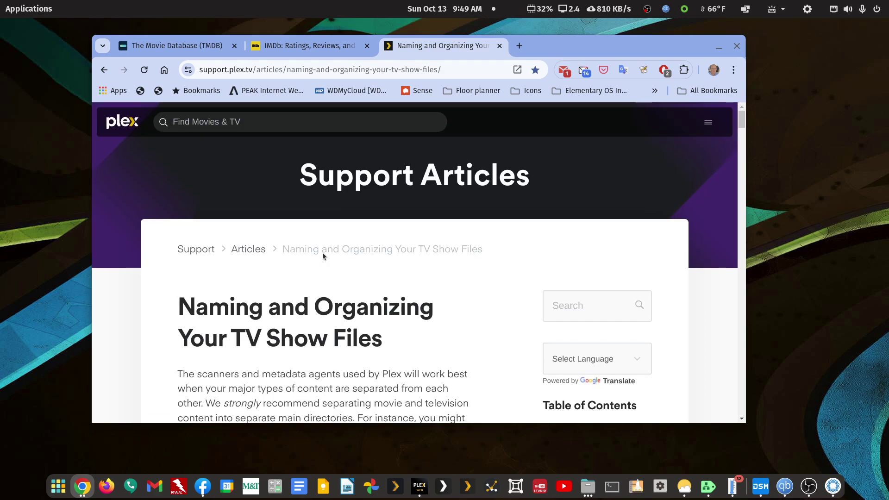
pyautogui.click(244, 250)
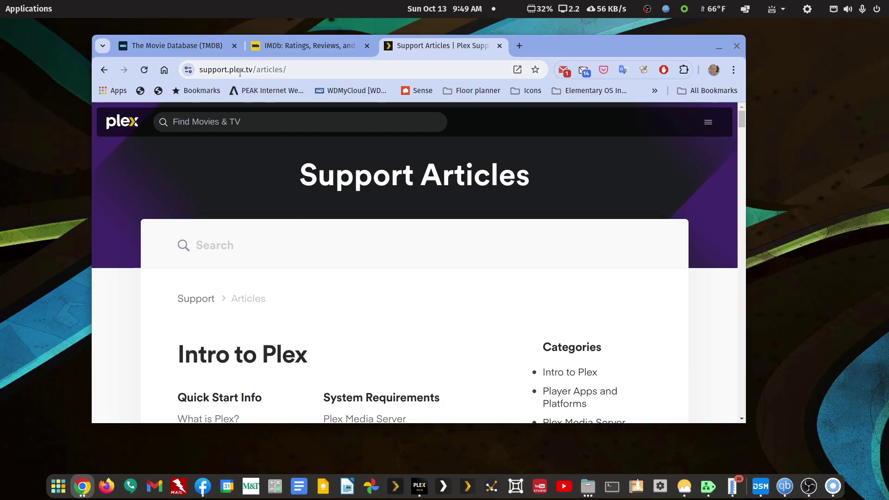
pyautogui.scroll(-5, 368, 332)
pyautogui.moveTo(741, 136); pyautogui.dragTo(715, 262)
# Maximize the browser, find the Your Media naming articles in the index, then return to TMDB.
pyautogui.doubleClick(646, 46)
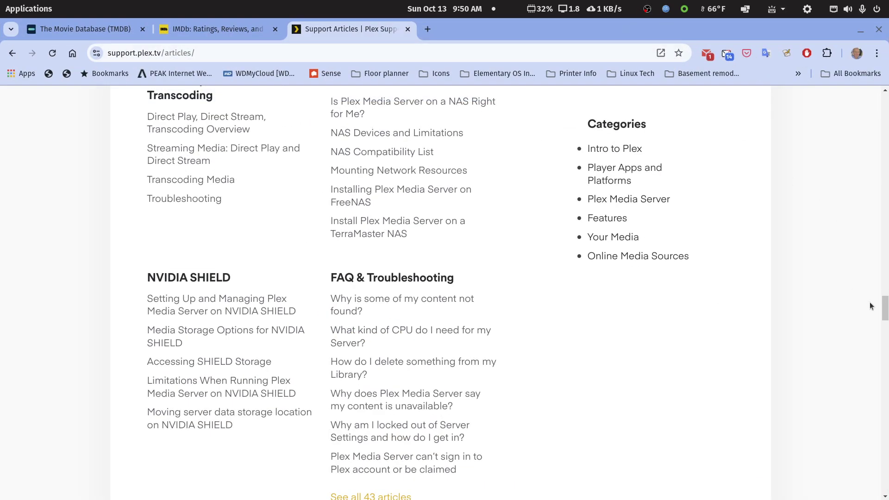
pyautogui.moveTo(884, 314); pyautogui.dragTo(844, 123)
pyautogui.click(165, 204)
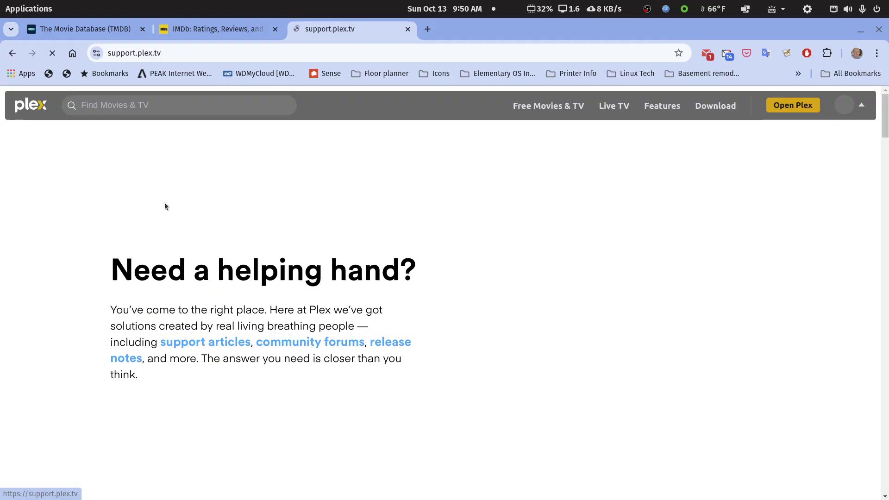
pyautogui.click(12, 52)
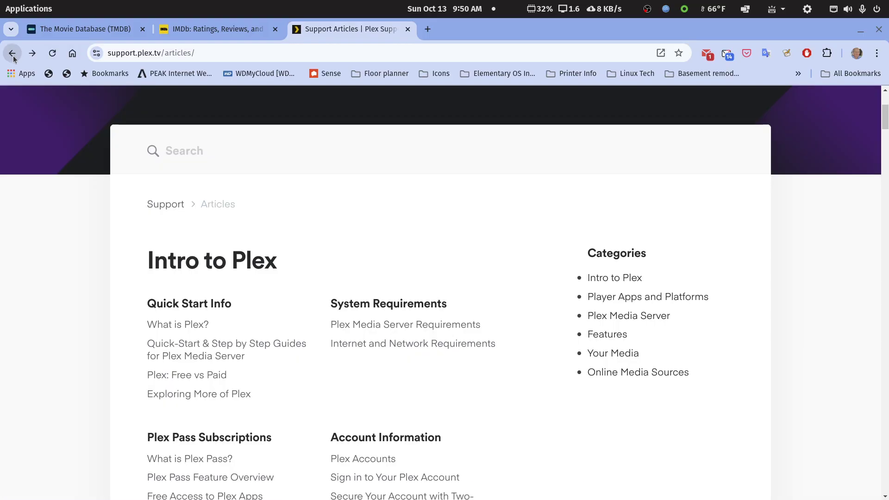
pyautogui.moveTo(882, 122); pyautogui.dragTo(877, 407)
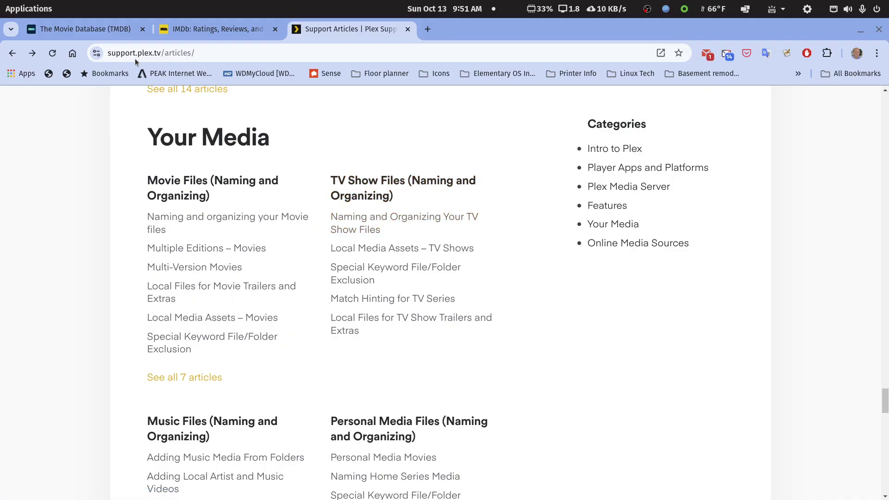
pyautogui.doubleClick(537, 27)
pyautogui.click(192, 50)
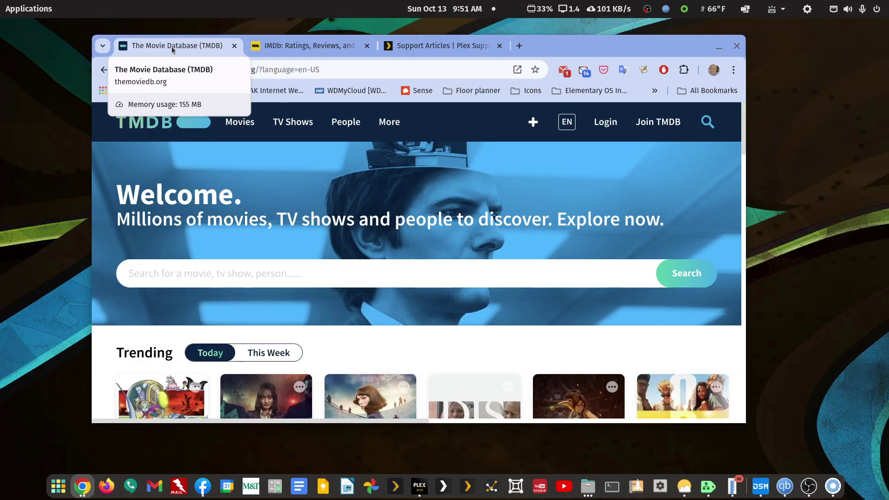
# Search TMDB for 'The impossible', open the 2012 film and select its title.
pyautogui.moveTo(285, 129)
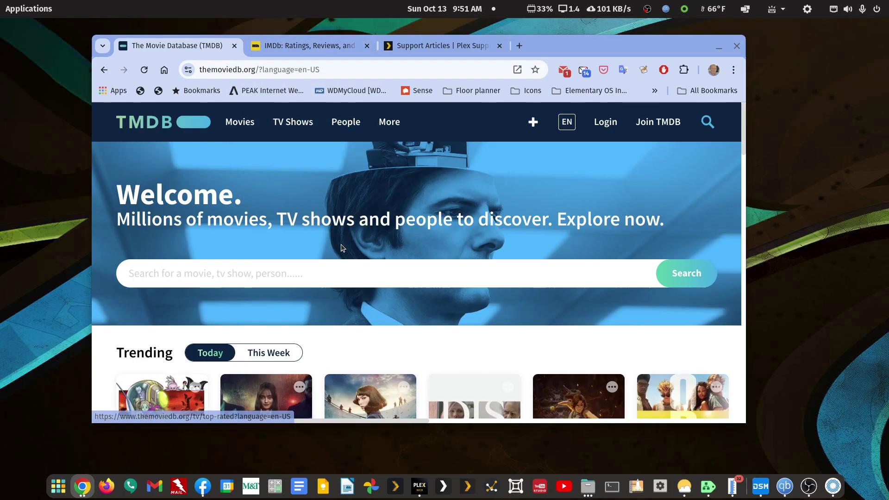
pyautogui.click(306, 274)
pyautogui.write('The impossible')
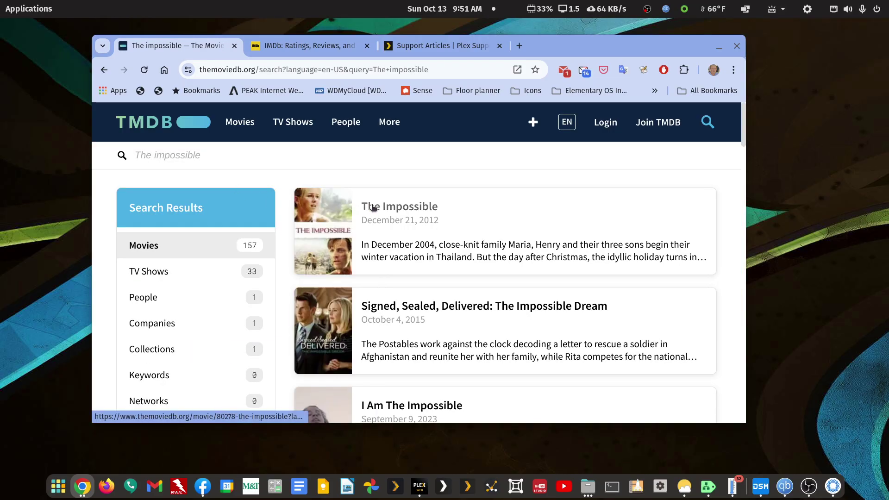
pyautogui.click(376, 207)
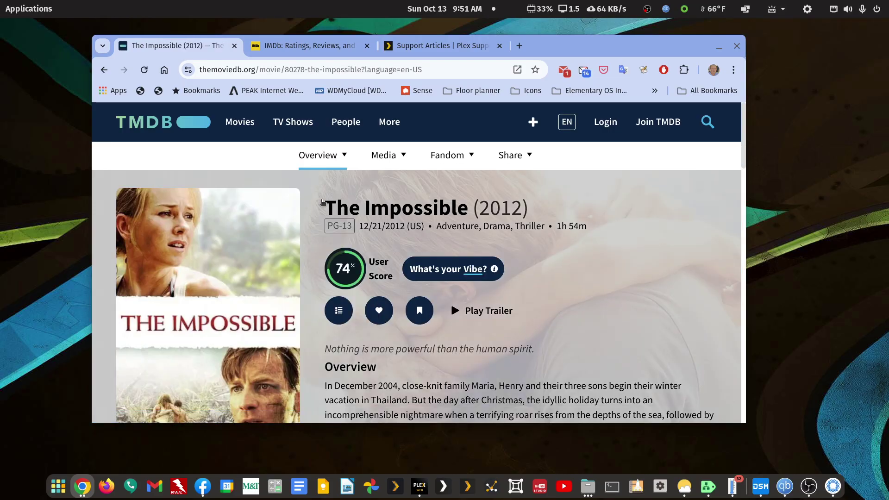
pyautogui.moveTo(319, 204); pyautogui.dragTo(531, 207)
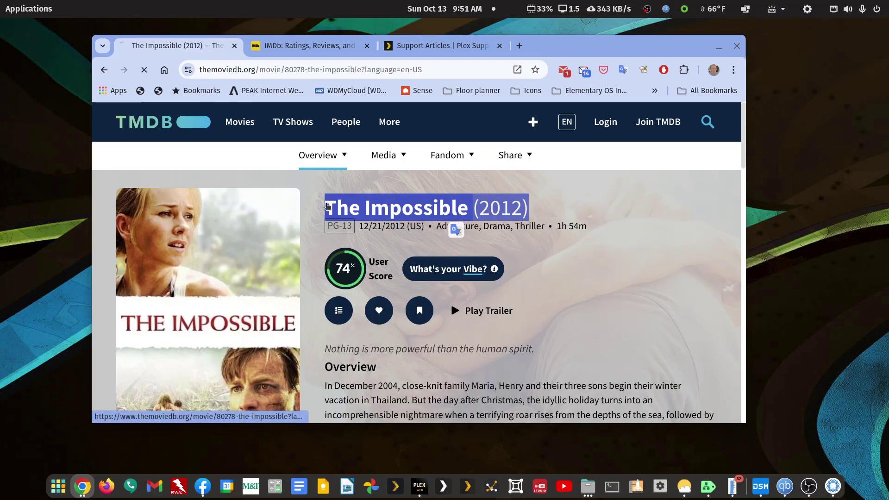
# Search IMDb for 'The impossi', open The Impossible (2012), then return to TMDB.
pyautogui.click(305, 45)
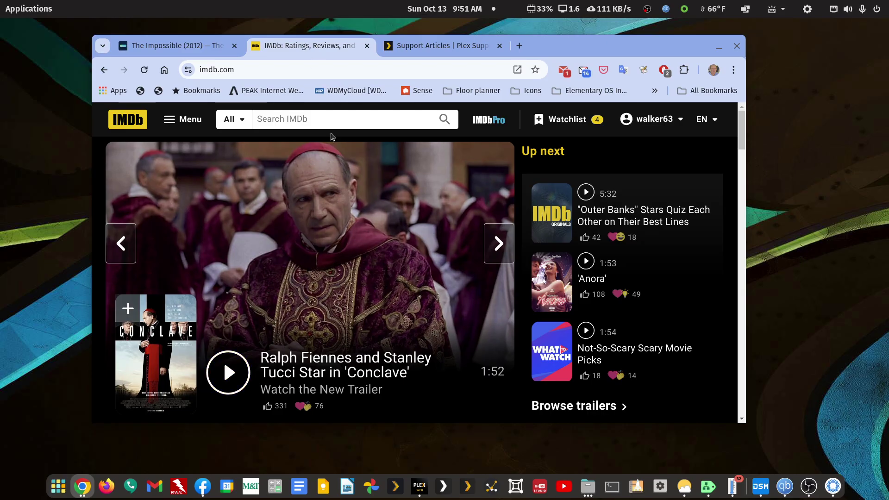
pyautogui.click(336, 120)
pyautogui.write('T')
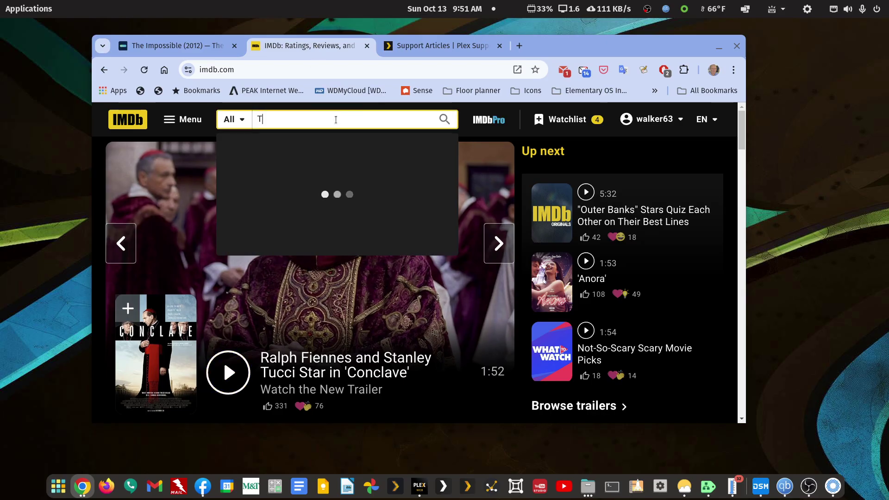
pyautogui.write('he impossi')
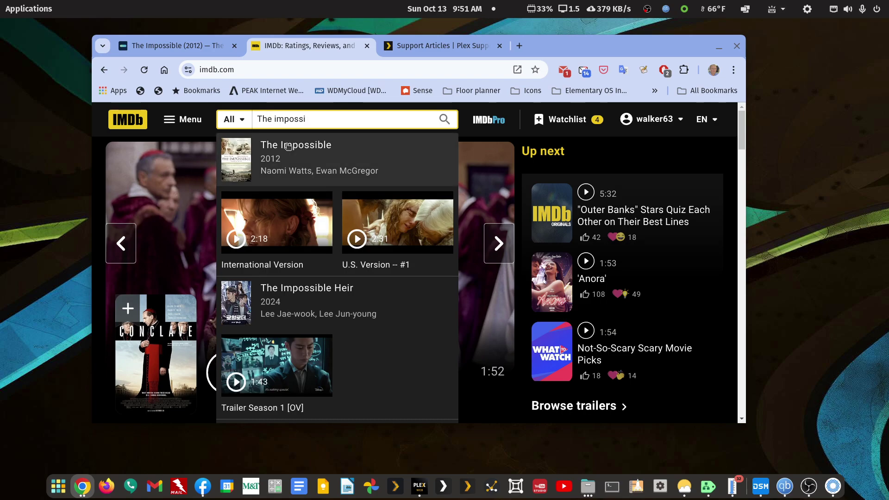
pyautogui.click(287, 148)
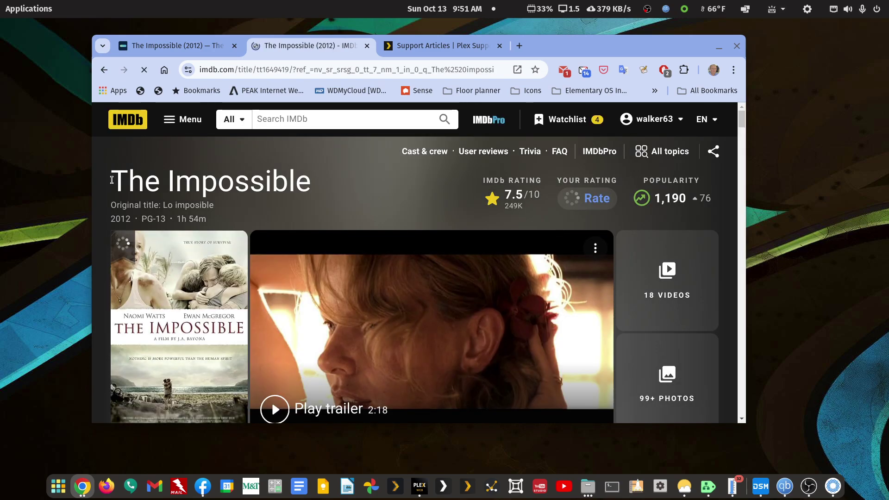
pyautogui.moveTo(111, 181); pyautogui.dragTo(313, 182)
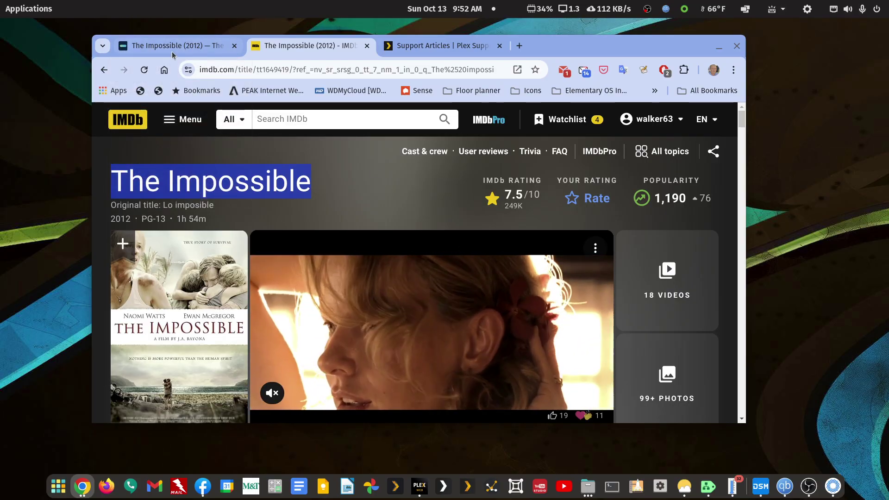
pyautogui.click(164, 47)
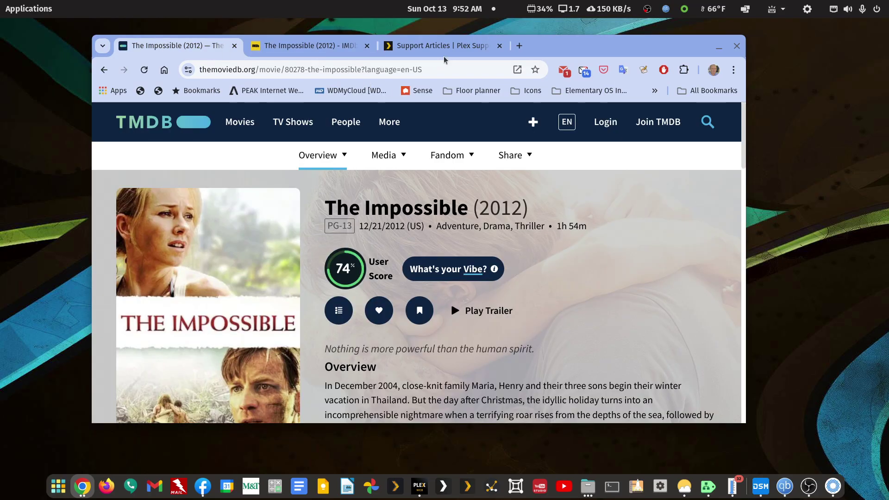
# In Files, navigate from the syno1019 shares into media > movie-libraries.
pyautogui.click(586, 487)
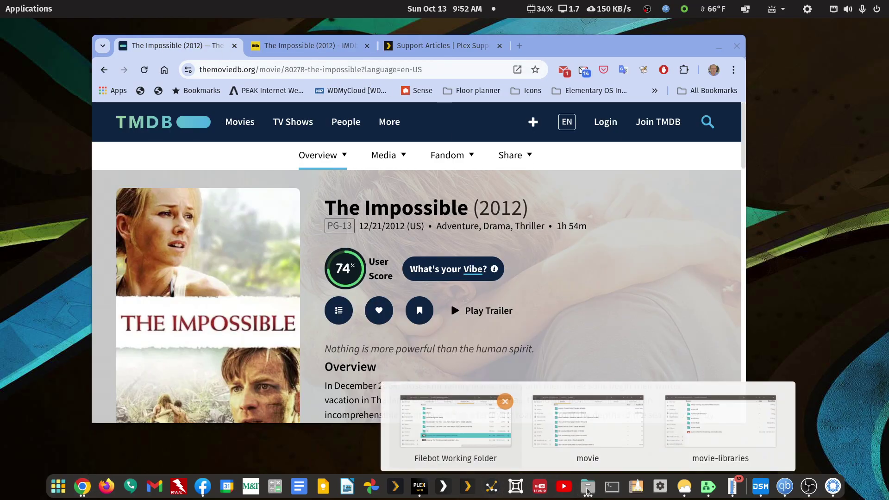
pyautogui.click(704, 429)
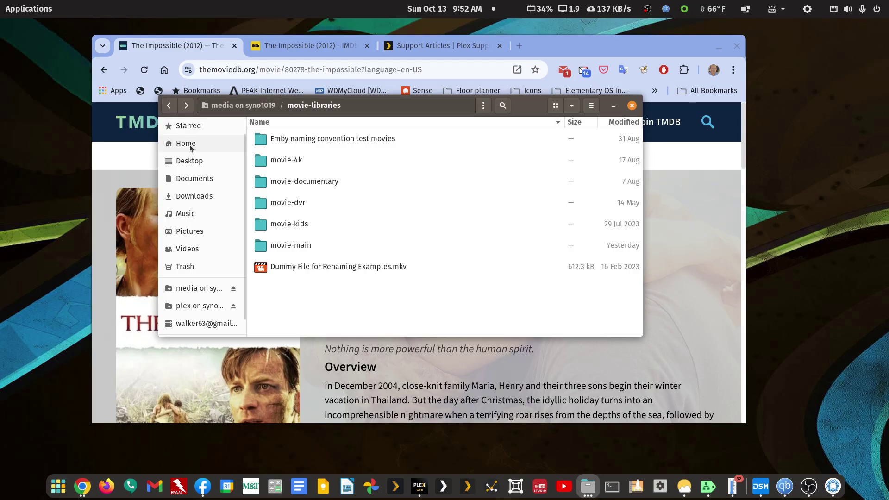
pyautogui.click(170, 106)
pyautogui.click(170, 107)
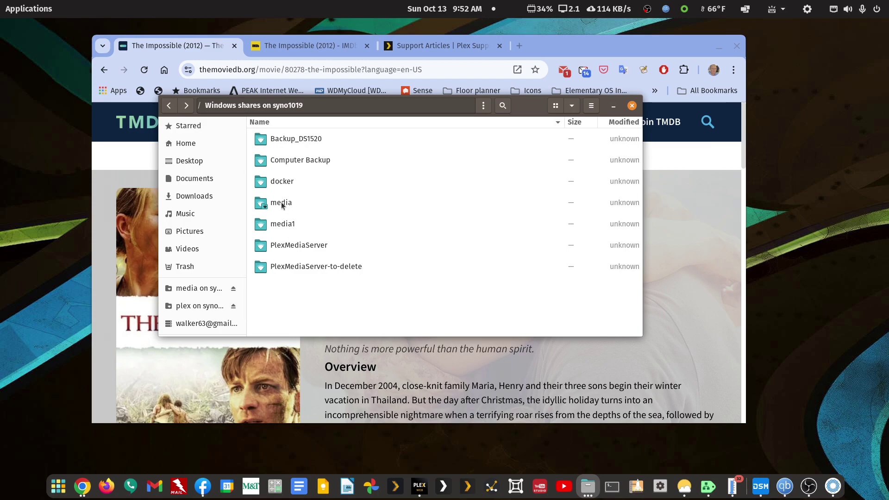
pyautogui.doubleClick(282, 204)
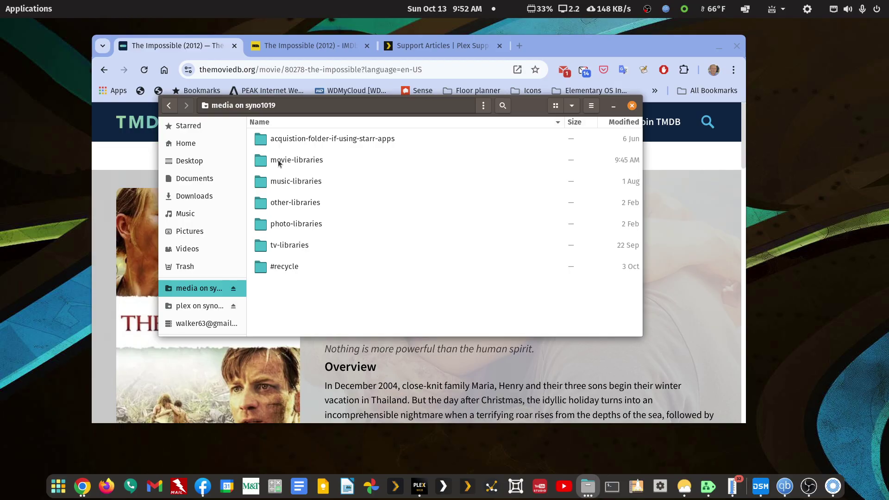
pyautogui.doubleClick(317, 161)
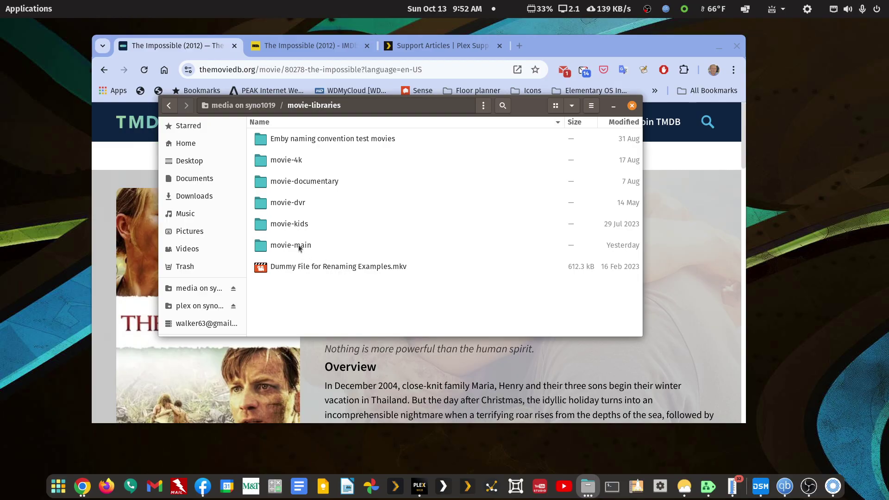
# Create a new folder named 'movie' in movie-libraries.
pyautogui.rightClick(303, 300)
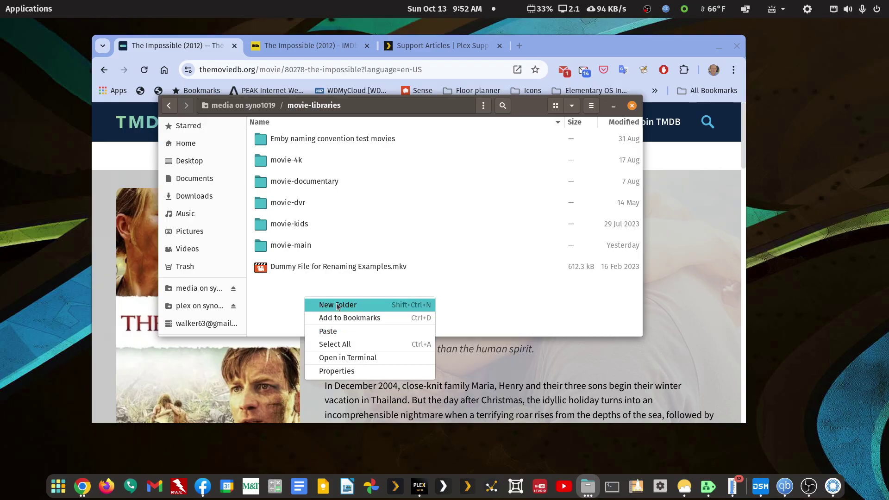
pyautogui.click(338, 305)
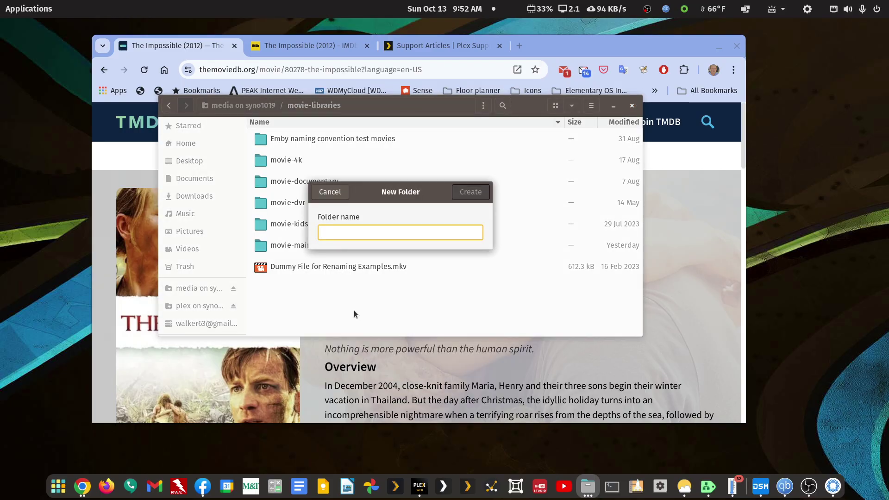
pyautogui.write('movie')
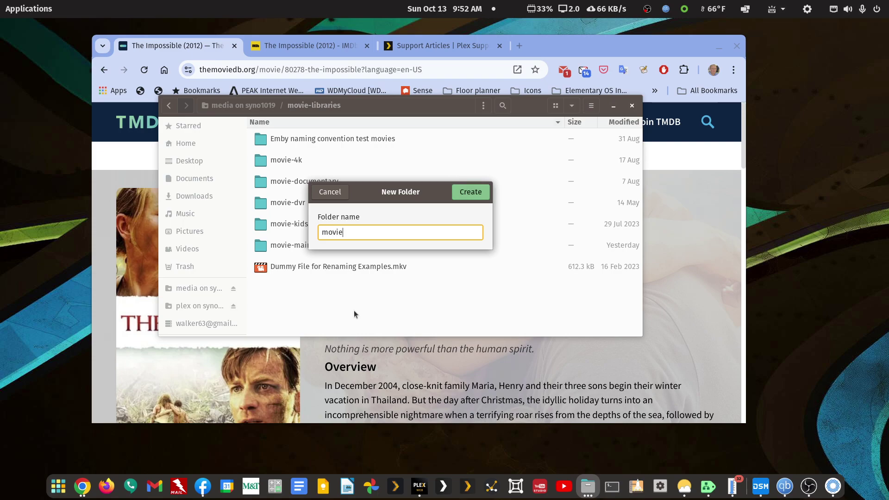
pyautogui.press('Return')
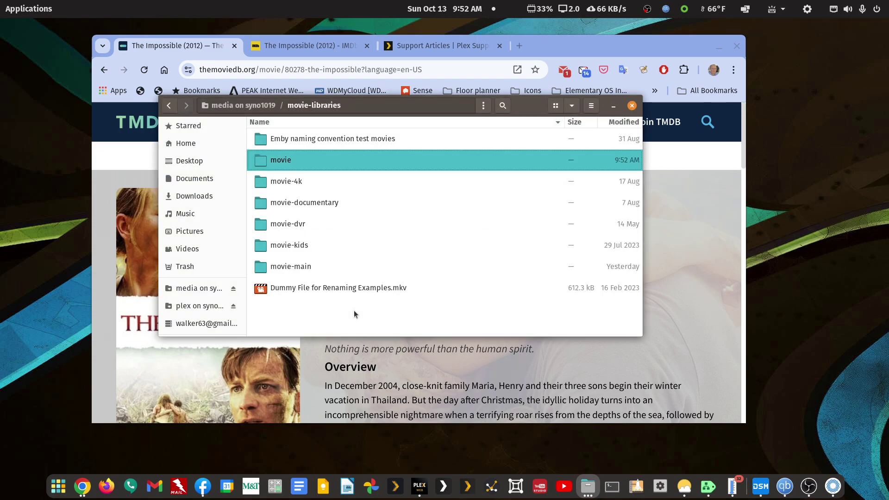
# Copy the dummy video file into the movie folder.
pyautogui.rightClick(300, 289)
pyautogui.click(323, 332)
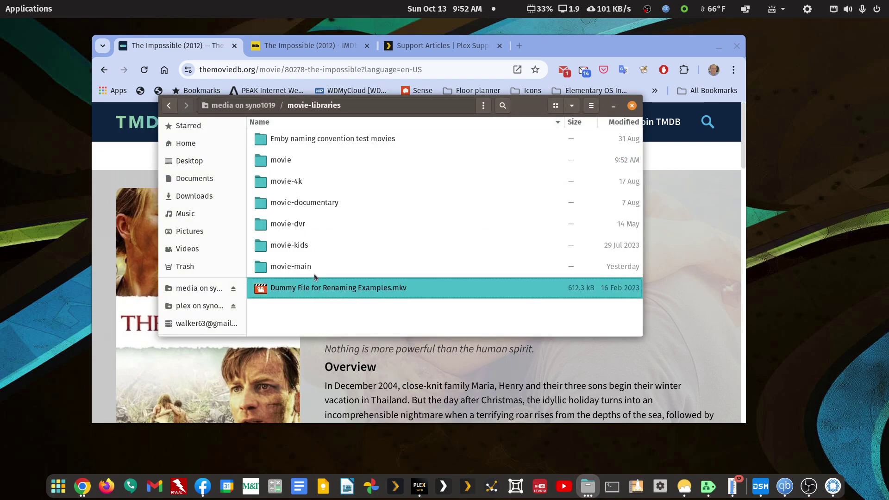
pyautogui.rightClick(287, 165)
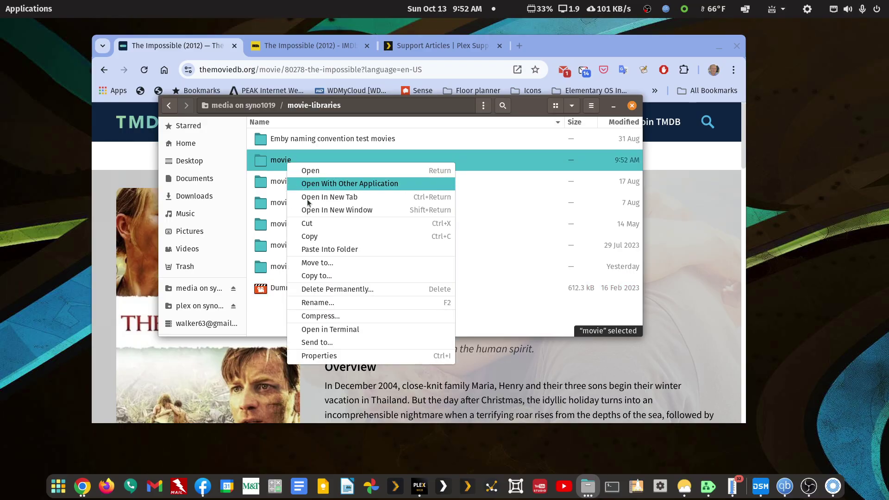
pyautogui.click(321, 256)
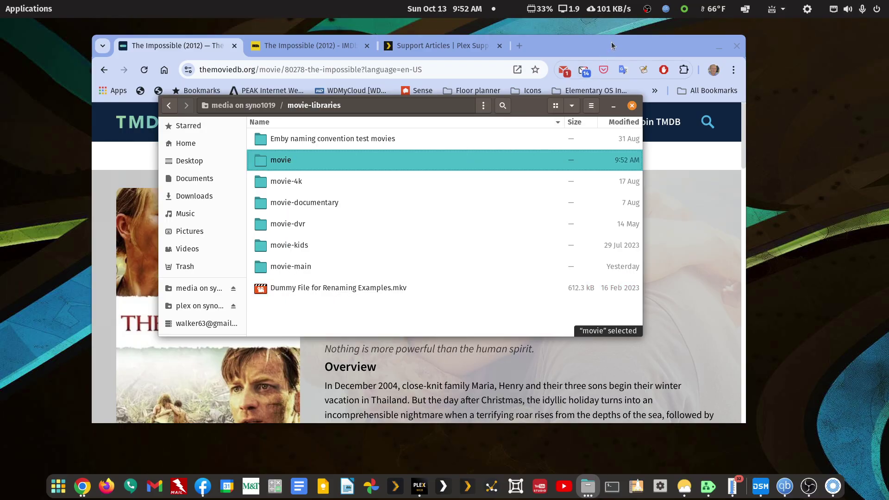
# Copy 'The Impossible (2012)' from TMDB and rename the movie folder to it.
pyautogui.hotkey('alt', 'Tab')
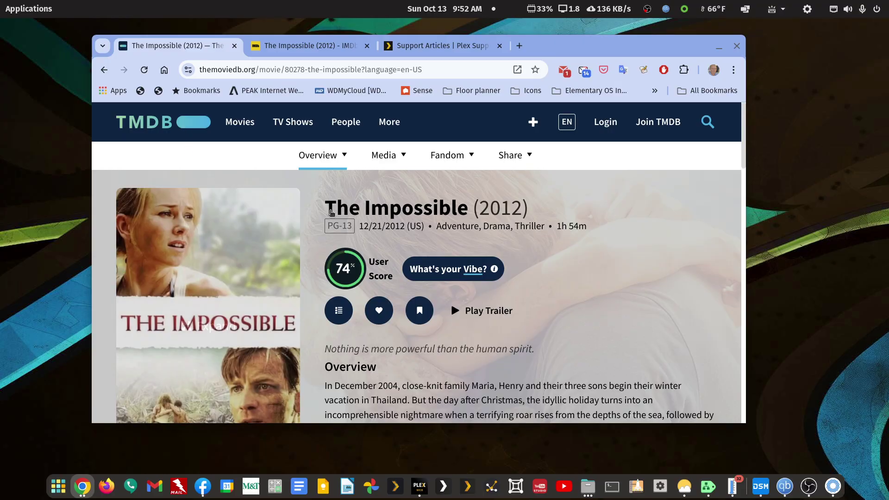
pyautogui.moveTo(322, 207); pyautogui.dragTo(532, 204)
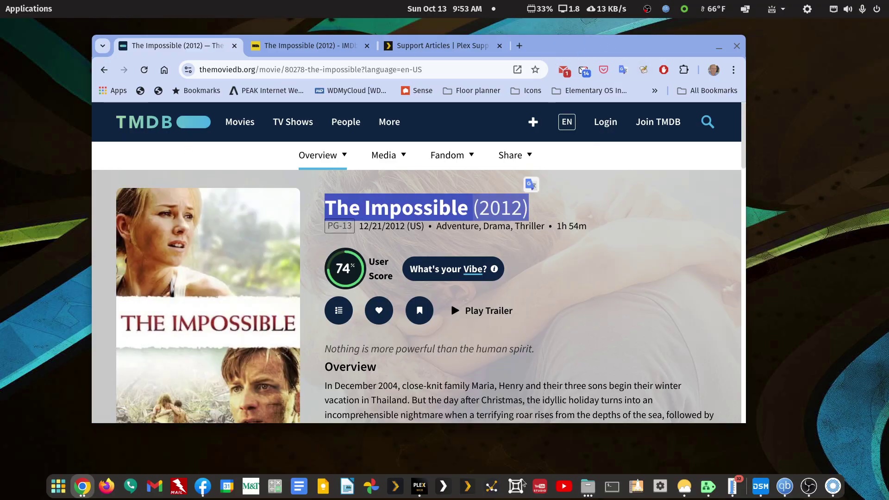
pyautogui.moveTo(588, 488)
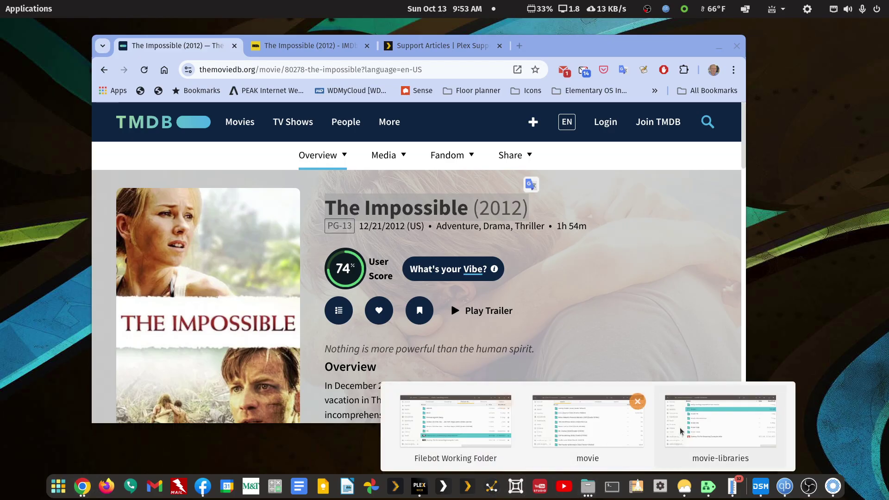
pyautogui.click(682, 422)
pyautogui.rightClick(284, 161)
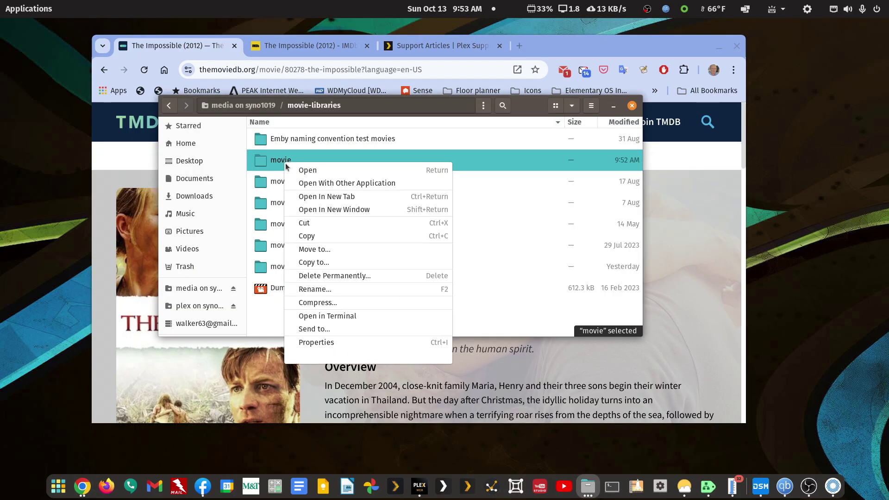
pyautogui.click(321, 285)
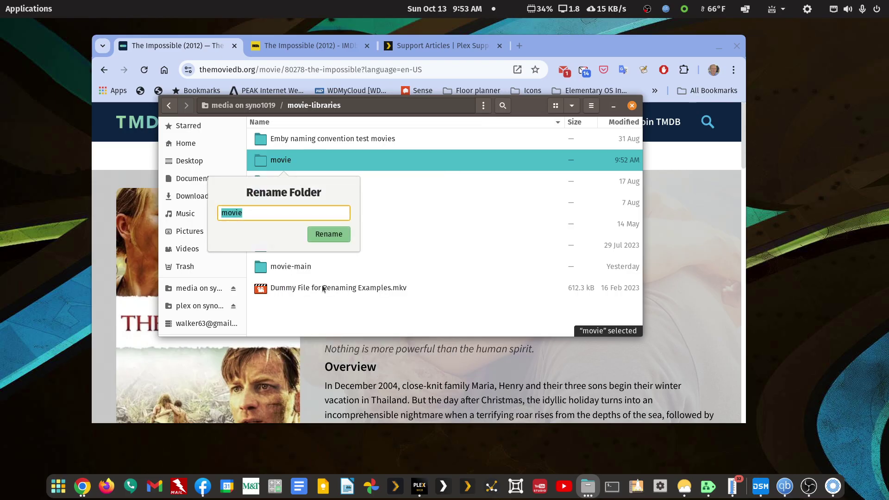
pyautogui.hotkey('ctrl', 'v')
pyautogui.click(329, 234)
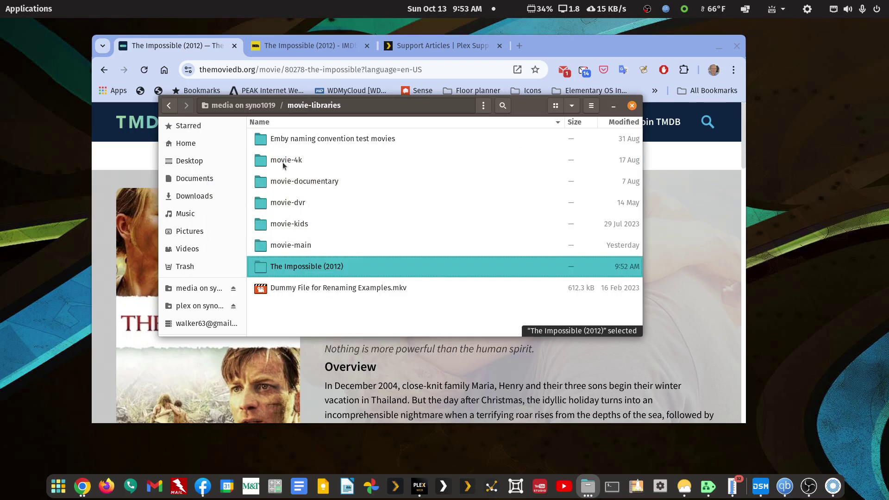
# Inside that folder, rename the dummy video to The Impossible (2012).mkv.
pyautogui.doubleClick(291, 267)
pyautogui.rightClick(337, 140)
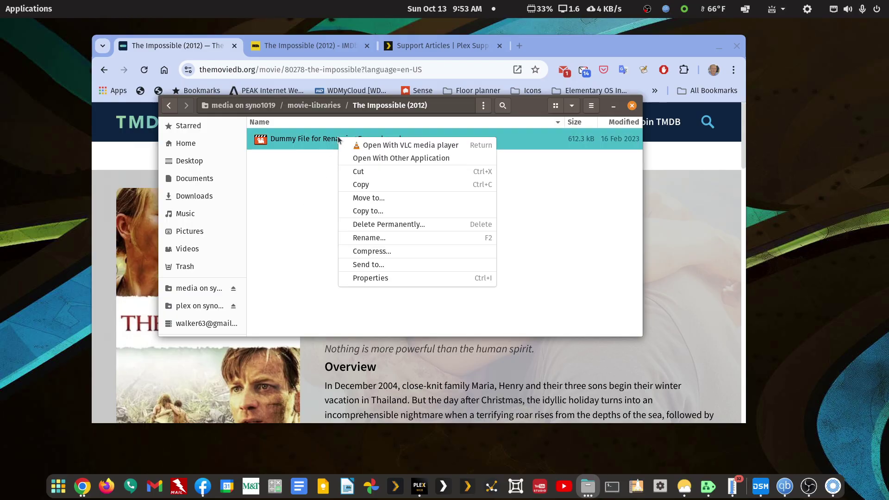
pyautogui.click(362, 236)
pyautogui.hotkey('ctrl', 'v')
pyautogui.press('Return')
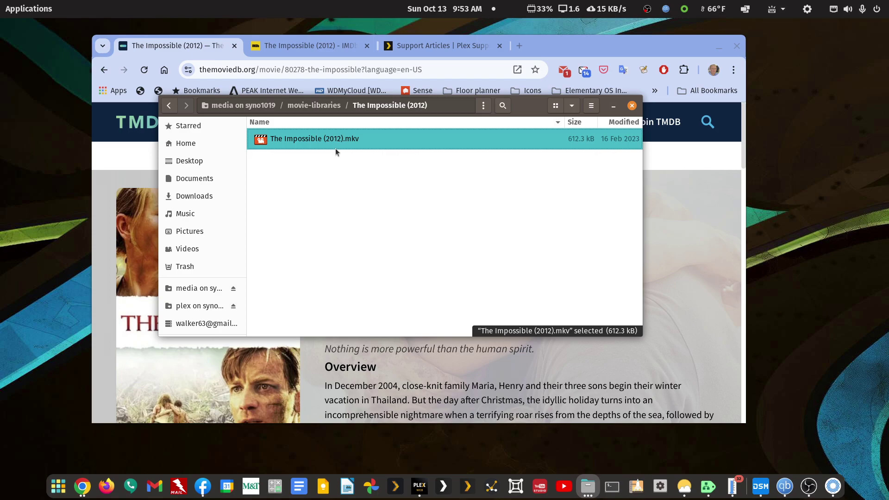
# Cut The Impossible (2012) folder and paste it into movie-main.
pyautogui.click(170, 107)
pyautogui.rightClick(286, 268)
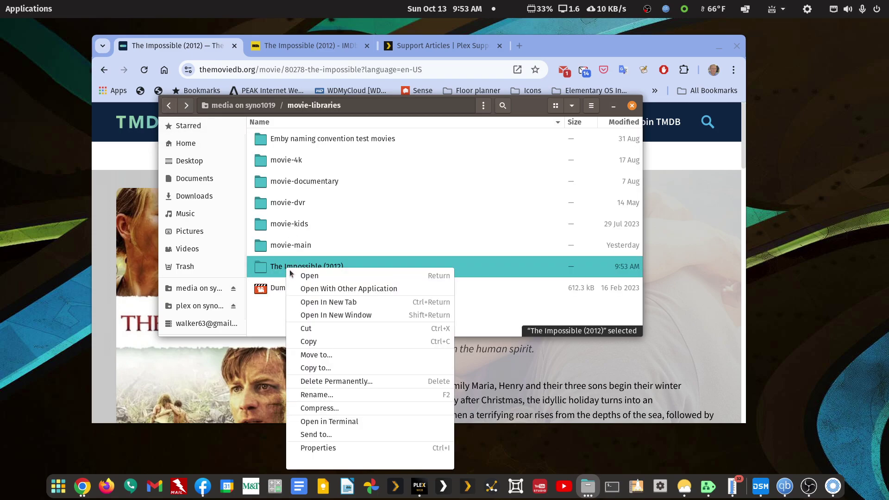
pyautogui.click(312, 328)
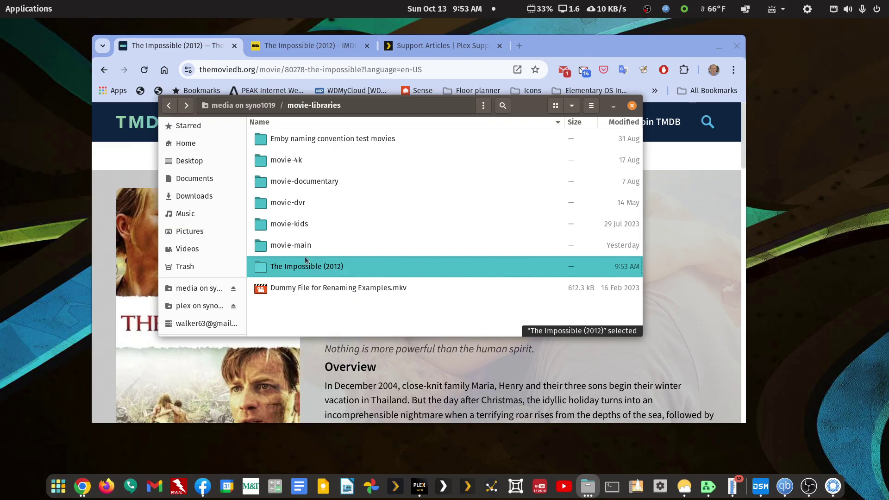
pyautogui.rightClick(287, 245)
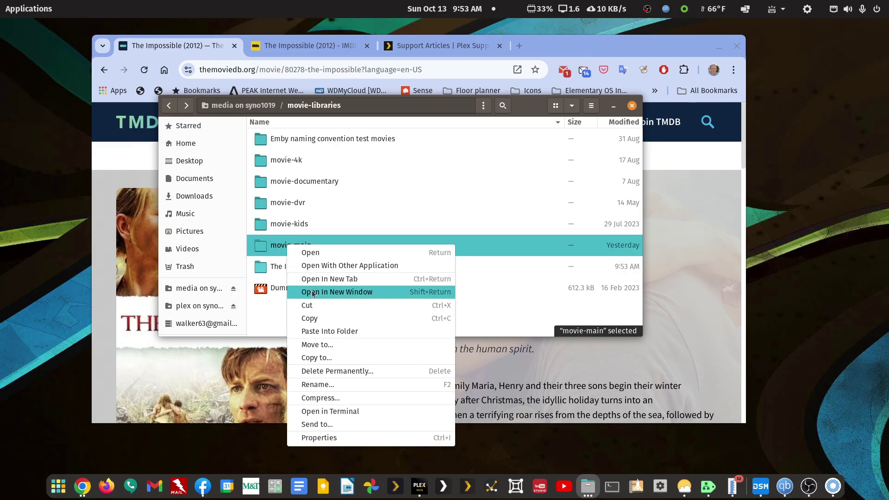
pyautogui.click(319, 331)
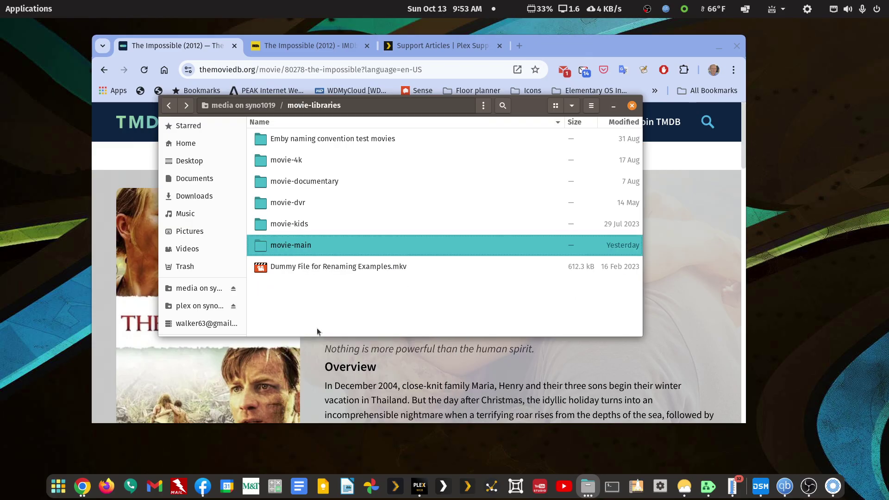
pyautogui.click(419, 486)
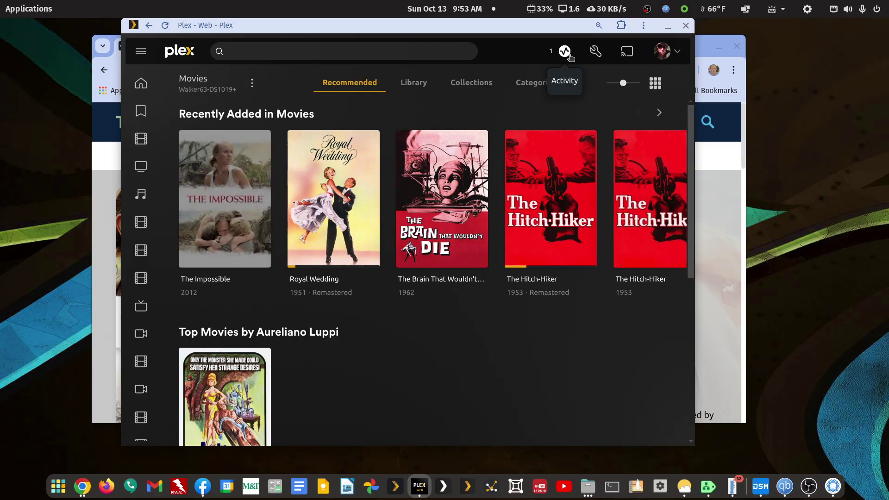
# Open The Impossible from Recently Added and bring up its metadata editor.
pyautogui.click(267, 208)
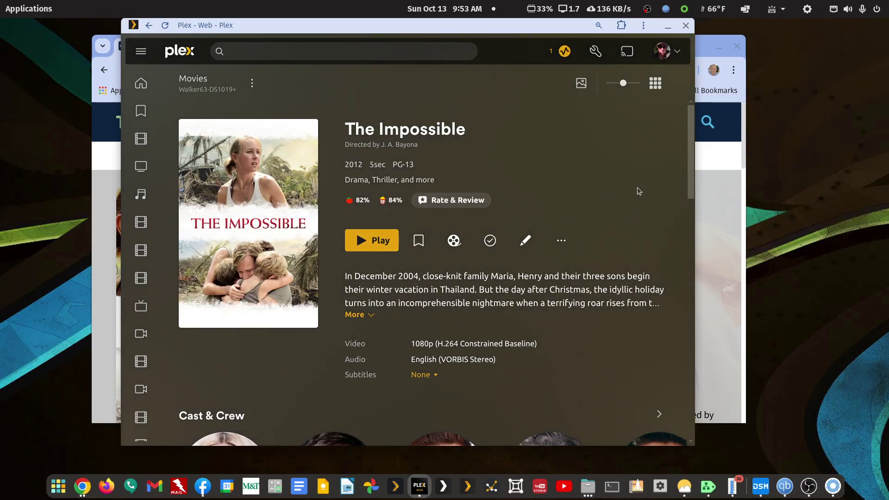
pyautogui.click(529, 240)
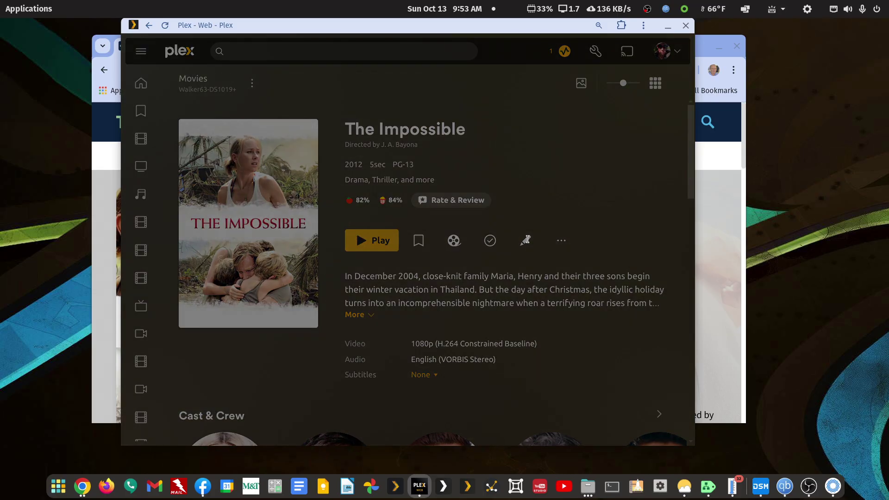
# Pick the poster with the 'One Family's Incredible True Story' tagline and save it.
pyautogui.click(236, 197)
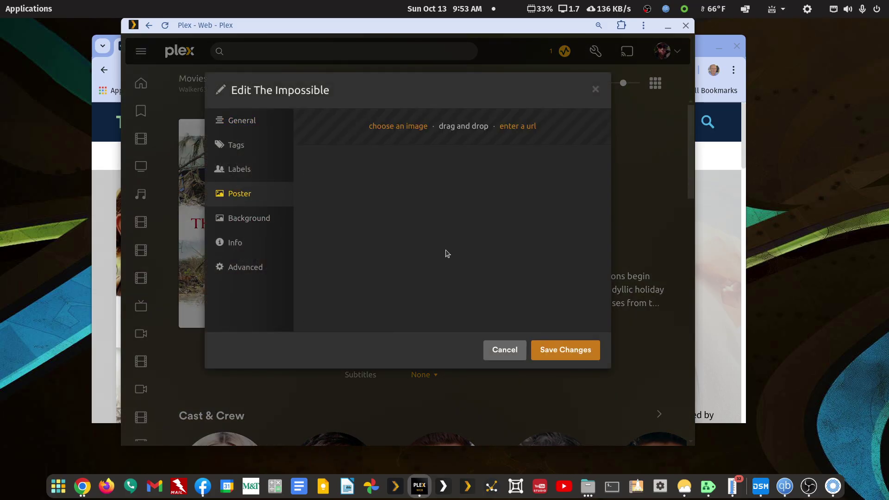
pyautogui.scroll(-6, 448, 253)
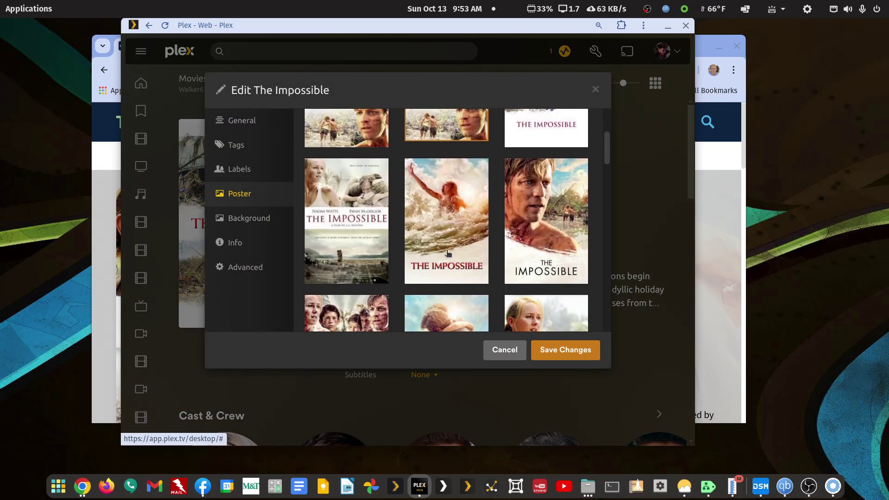
pyautogui.scroll(-4, 448, 254)
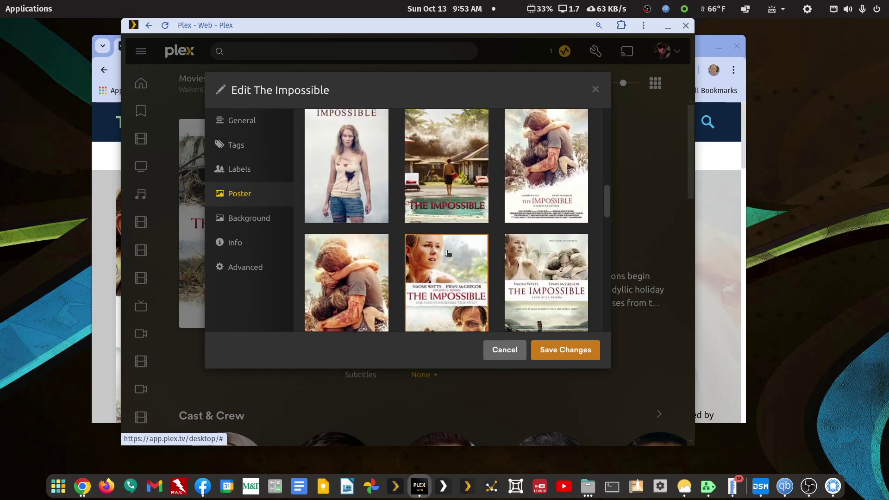
pyautogui.scroll(-2, 448, 254)
pyautogui.click(448, 252)
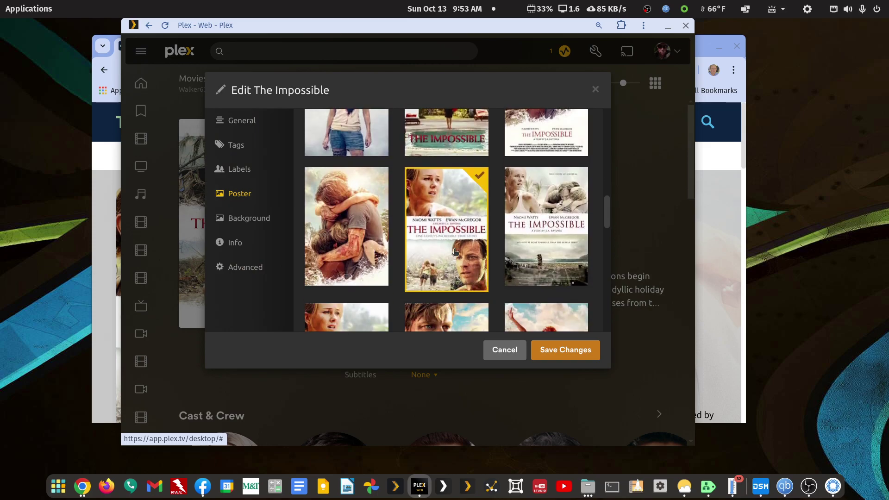
pyautogui.click(582, 352)
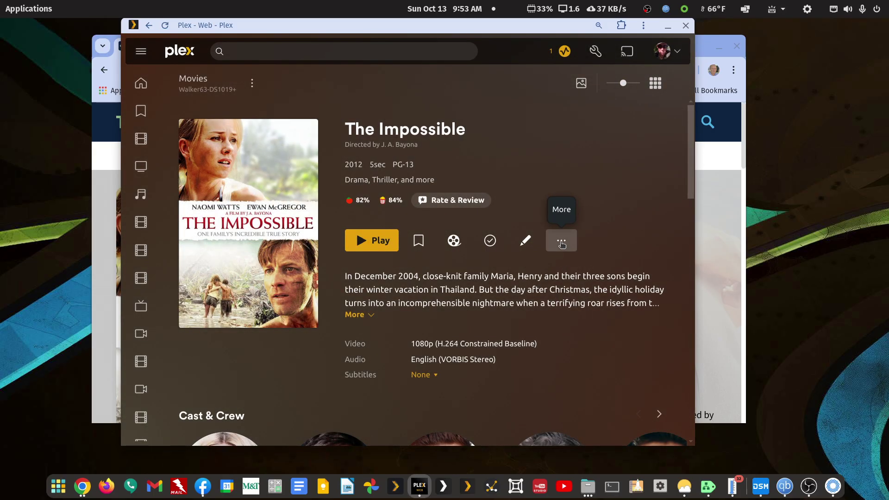
# In the Movies library's advanced settings, switch minimum collection size to Disabled and back to 2.
pyautogui.click(253, 83)
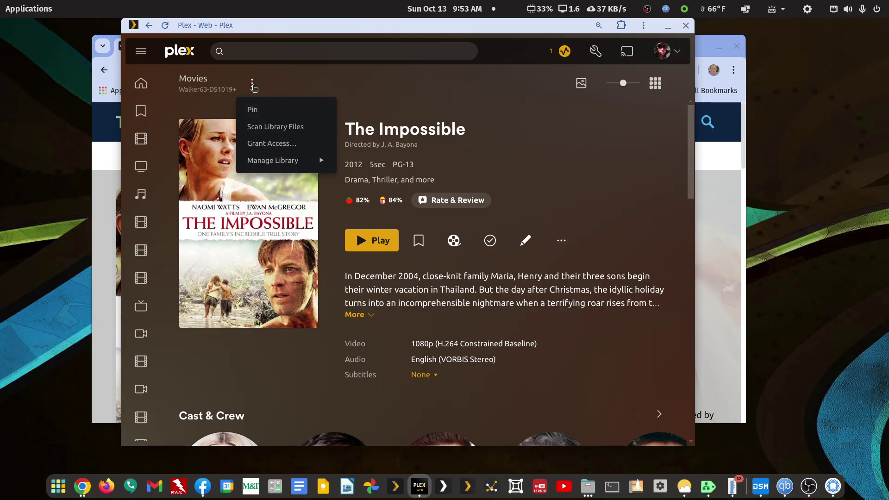
pyautogui.moveTo(269, 162)
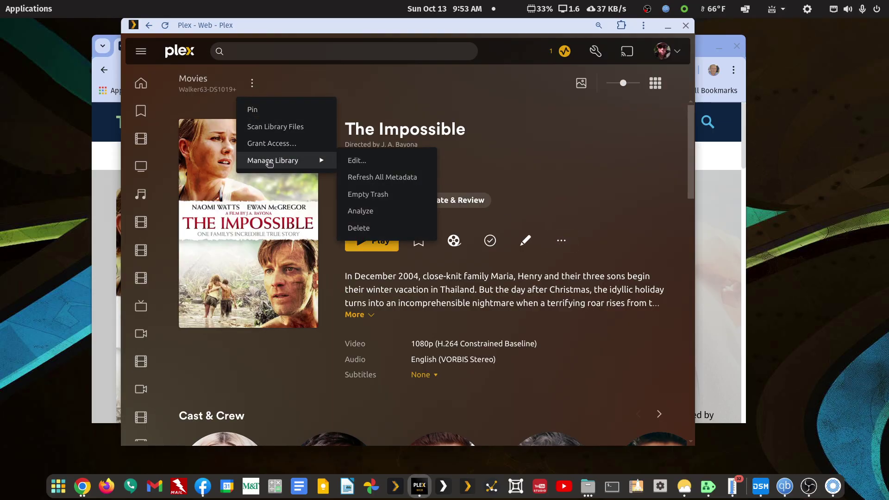
pyautogui.click(366, 162)
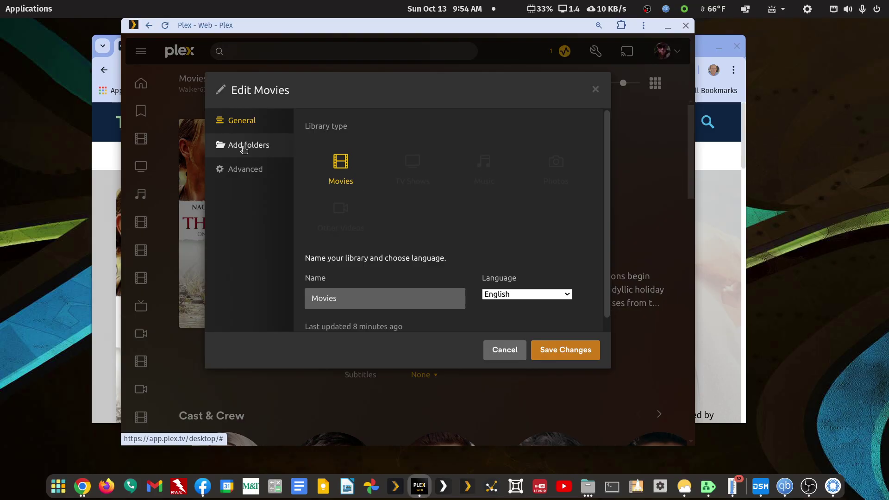
pyautogui.click(241, 169)
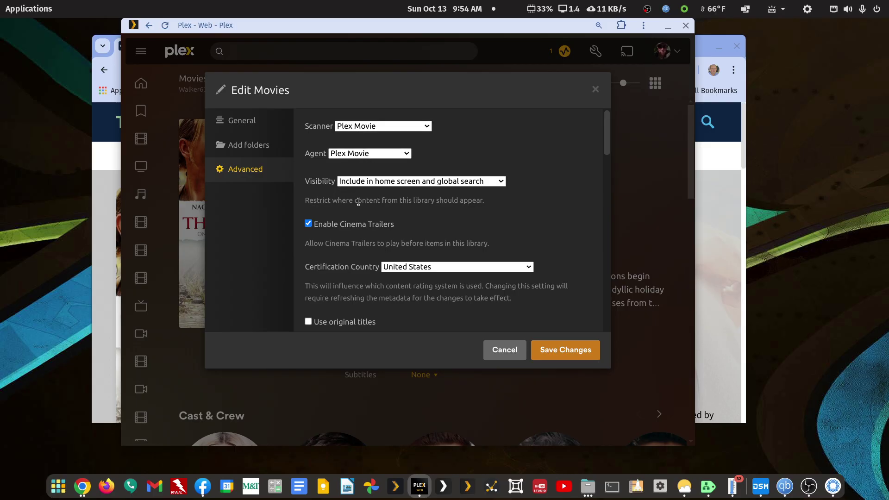
pyautogui.scroll(-4, 372, 216)
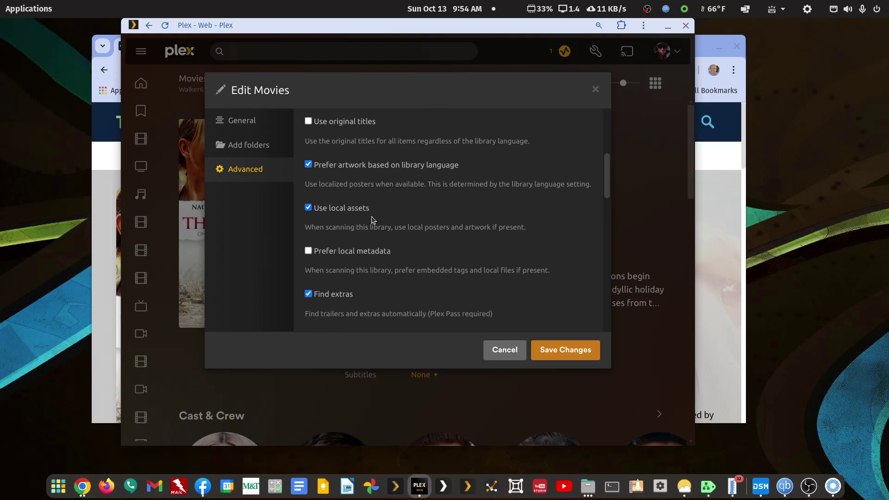
pyautogui.scroll(-6, 371, 216)
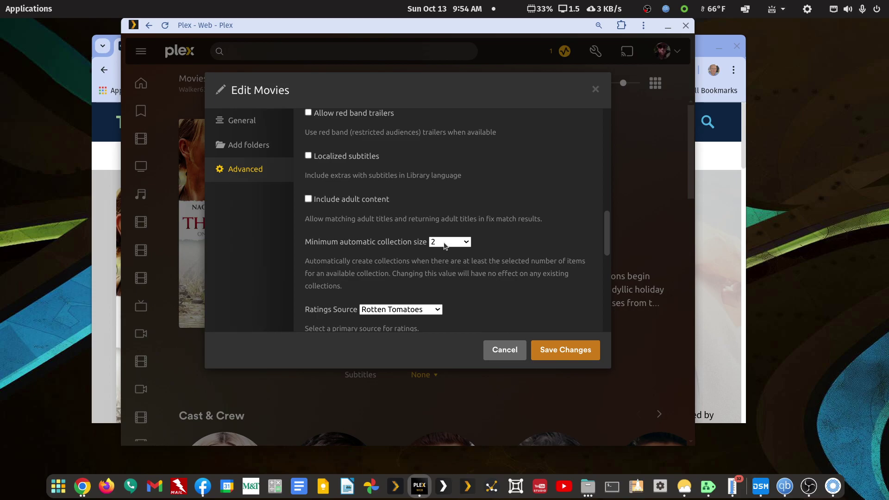
pyautogui.click(466, 244)
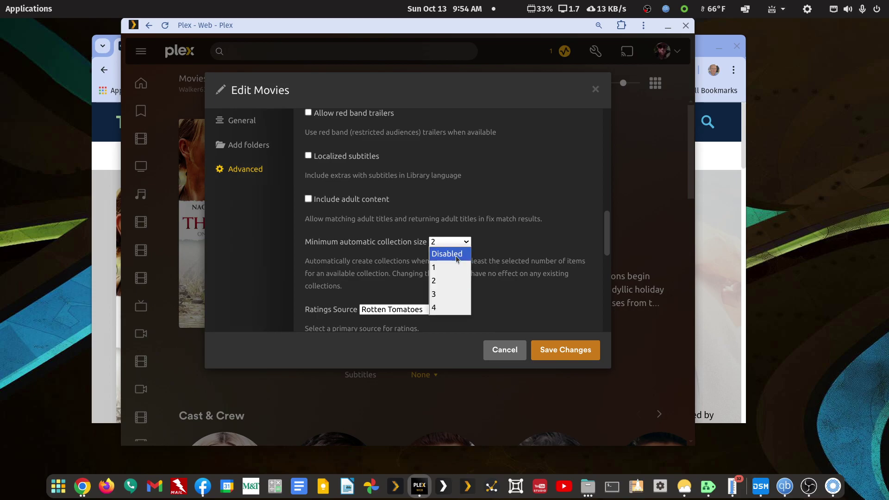
pyautogui.click(457, 256)
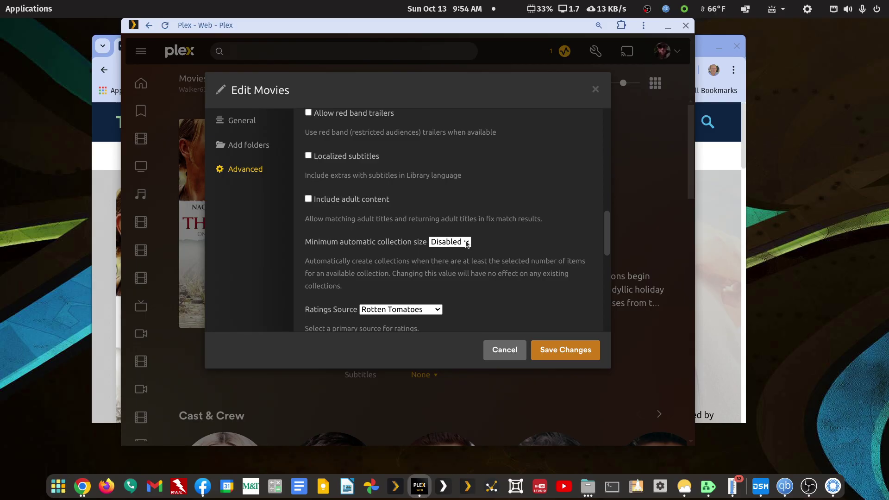
pyautogui.click(466, 244)
pyautogui.click(440, 280)
# Check the Collections display choices, leaving it on Show collections and their items.
pyautogui.scroll(-3, 472, 243)
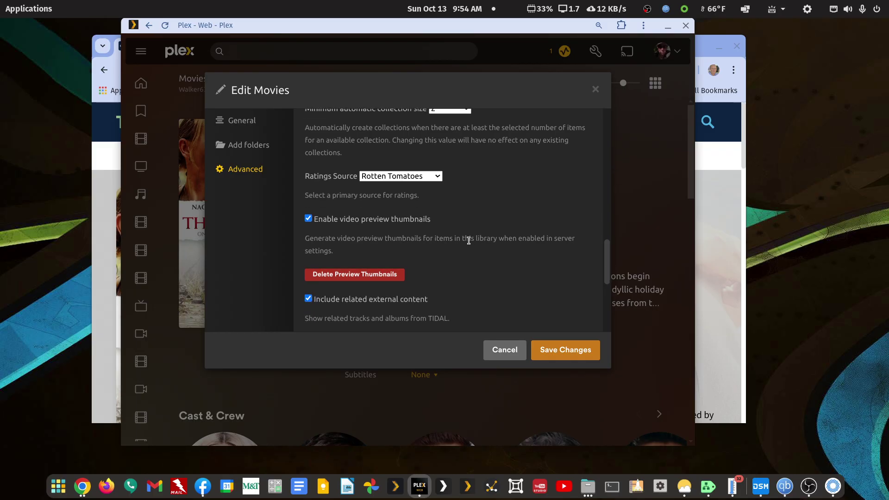
pyautogui.scroll(6, 469, 241)
pyautogui.scroll(-3, 471, 244)
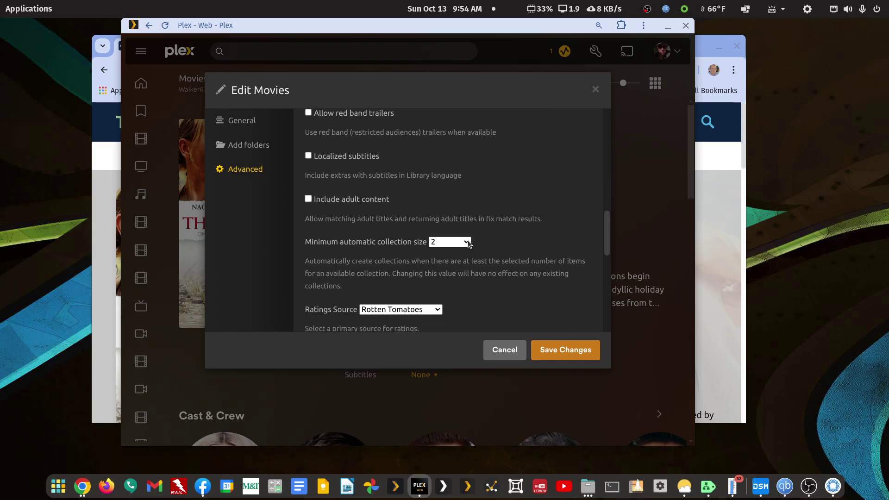
pyautogui.scroll(-3, 468, 241)
pyautogui.scroll(-3, 468, 241)
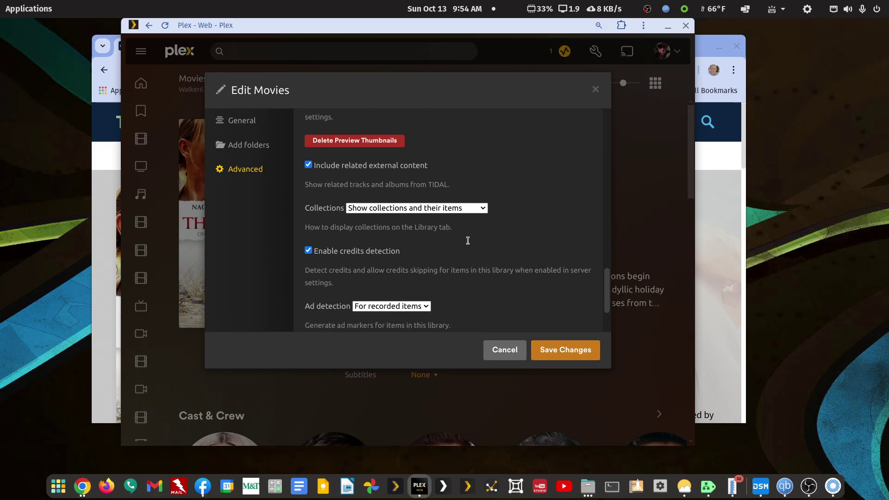
pyautogui.click(482, 210)
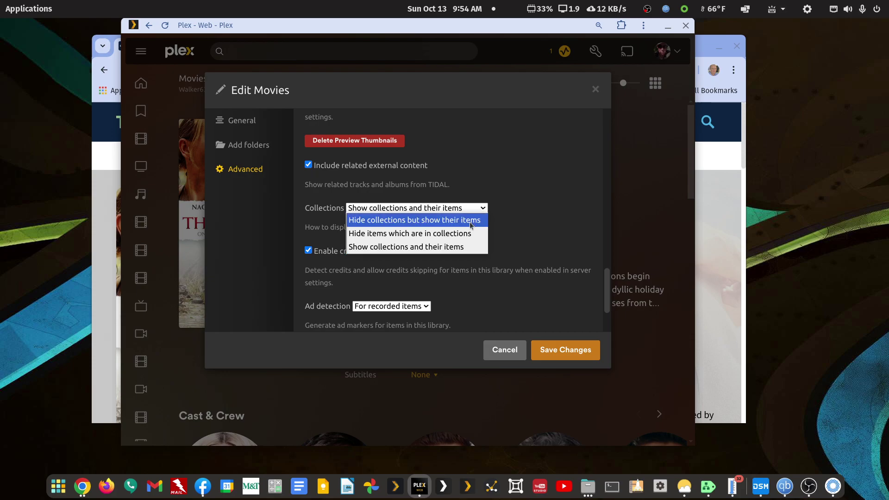
pyautogui.click(565, 214)
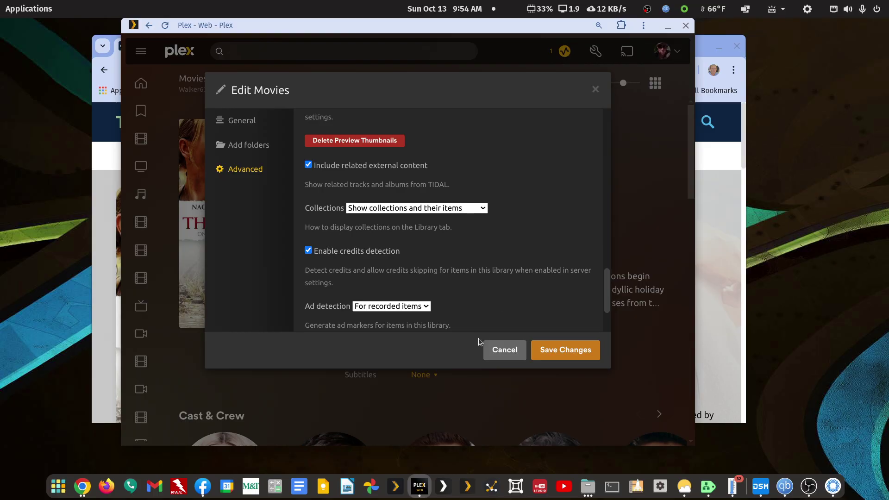
# Discard the library settings and browse the full Movies grid of 14 titles with collections interleaved.
pyautogui.click(505, 352)
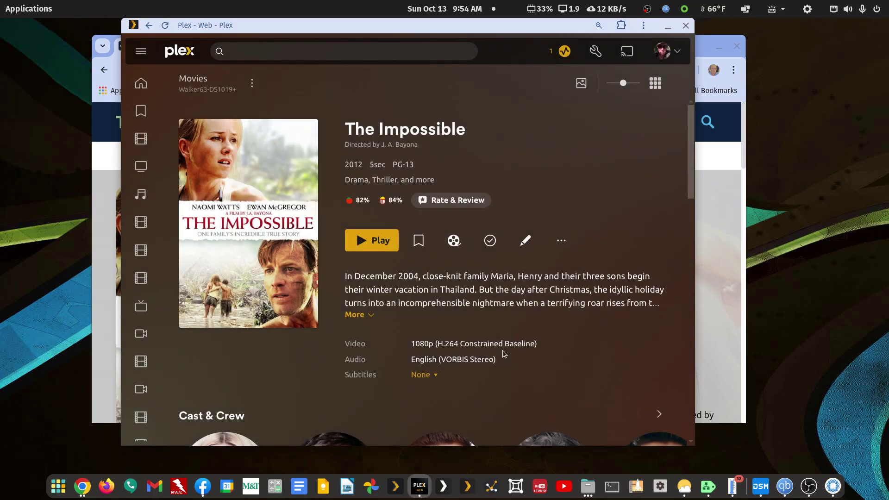
pyautogui.click(198, 82)
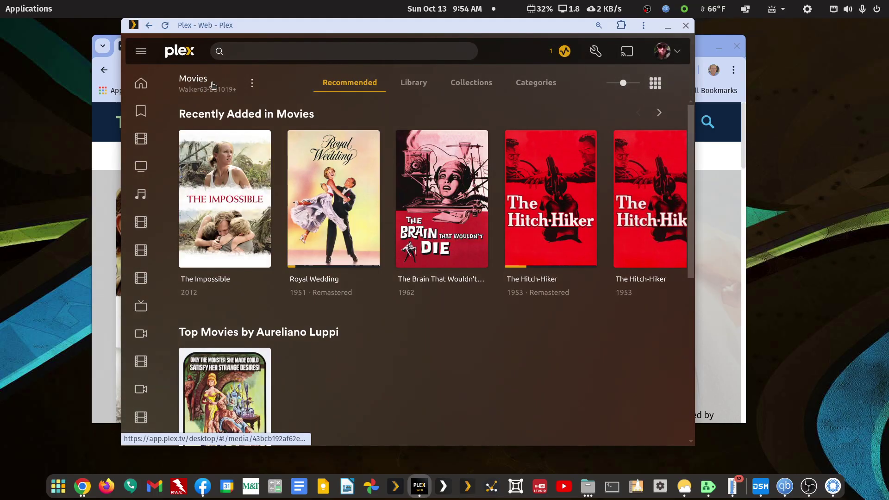
pyautogui.click(461, 86)
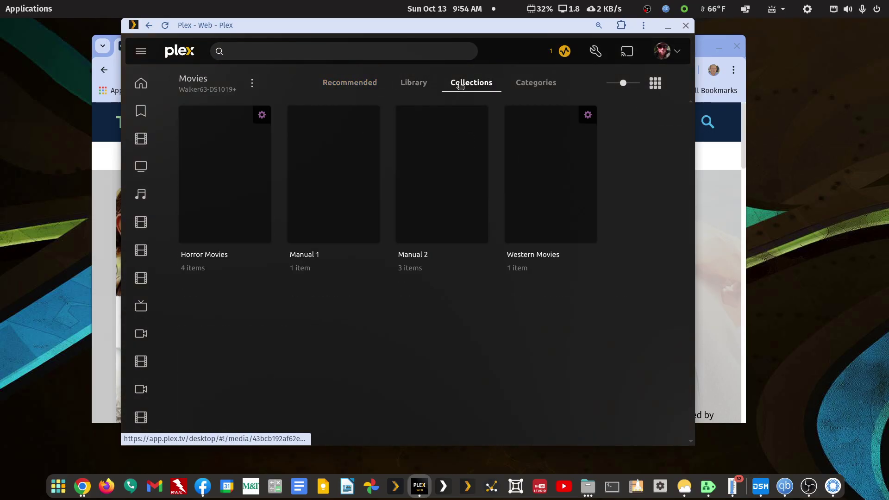
pyautogui.click(413, 84)
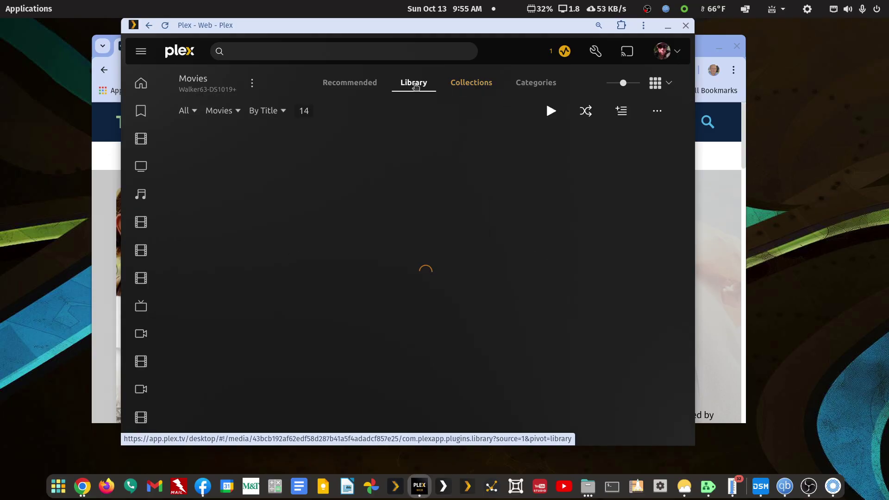
pyautogui.moveTo(690, 158); pyautogui.dragTo(702, 247)
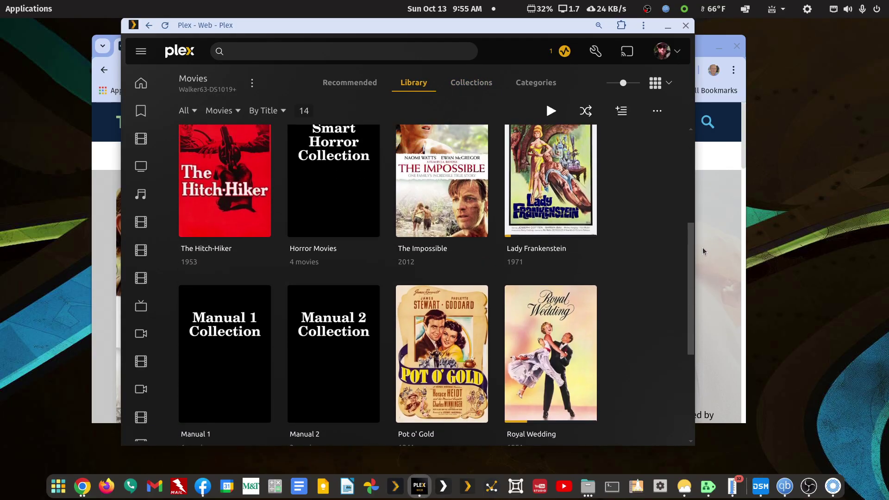
# Set the Movies library's Collections option to 'Hide collections but show their items' and save.
pyautogui.click(252, 83)
pyautogui.moveTo(260, 158)
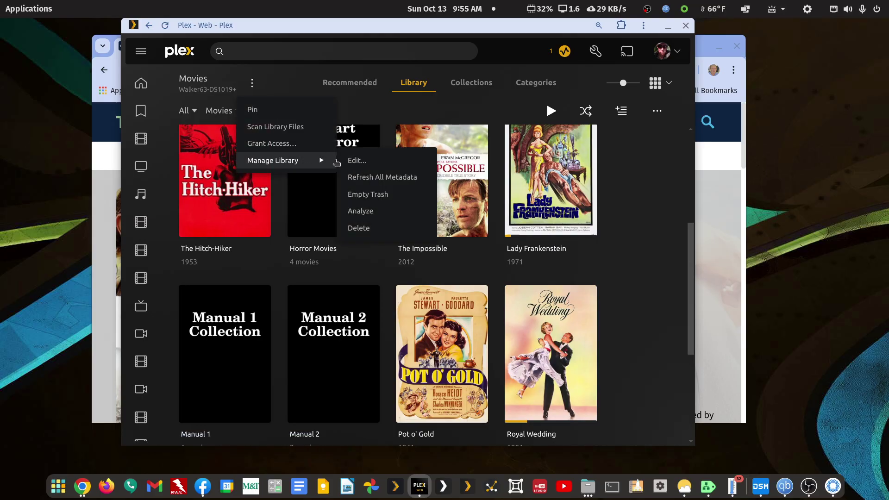
pyautogui.click(354, 161)
pyautogui.click(250, 168)
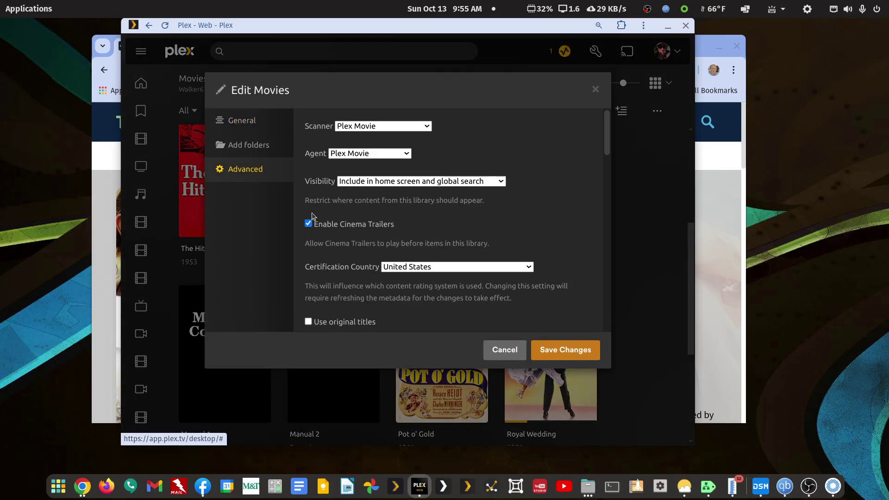
pyautogui.scroll(-10, 392, 286)
pyautogui.scroll(-3, 391, 287)
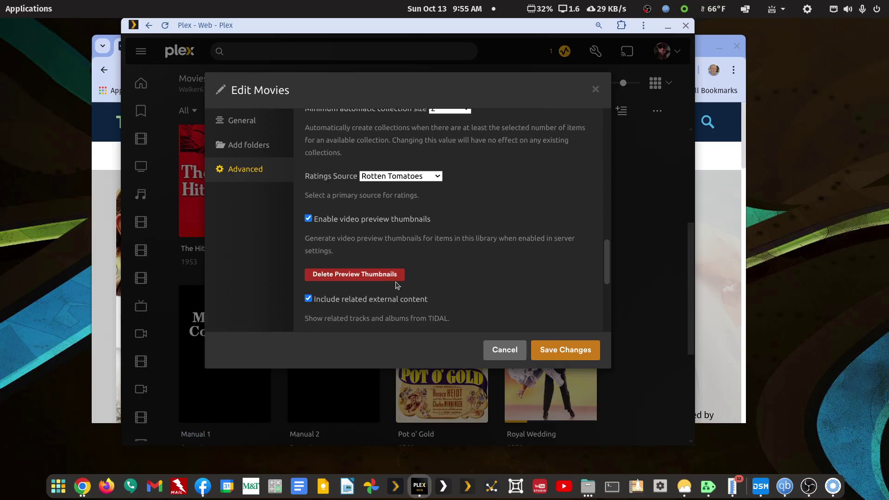
pyautogui.scroll(-3, 397, 273)
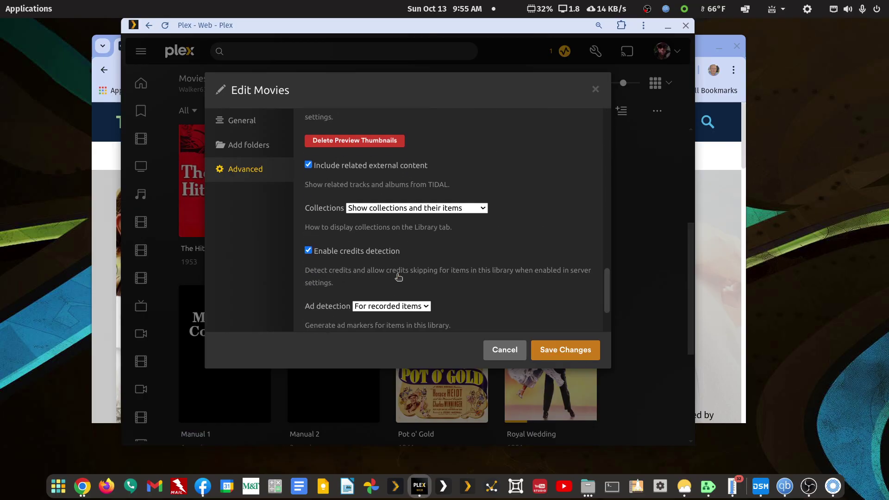
pyautogui.click(479, 209)
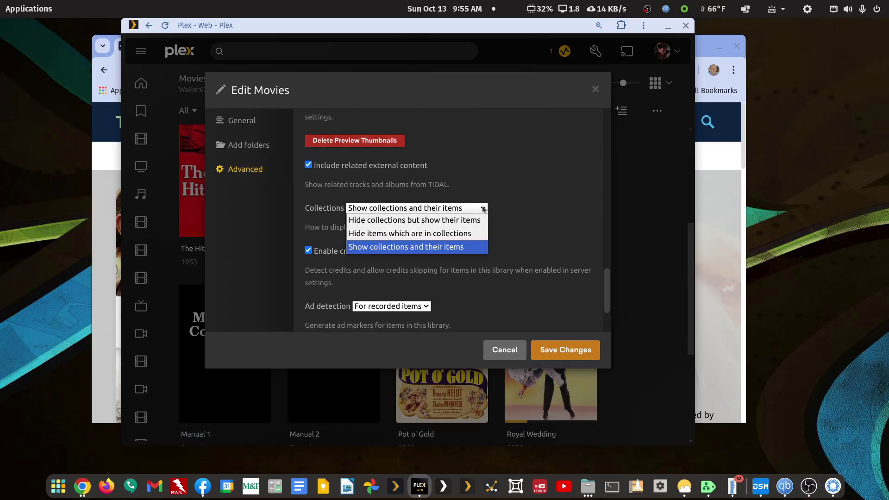
pyautogui.click(437, 223)
pyautogui.click(551, 352)
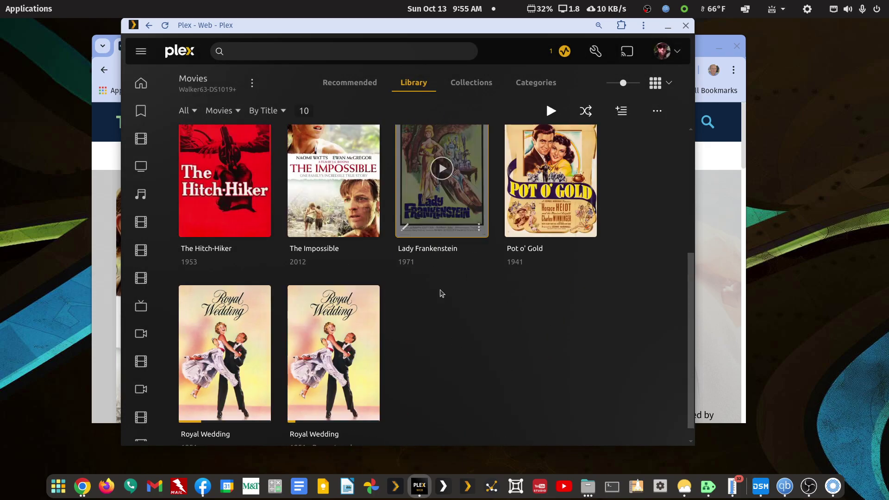
# Compare the Collections and Library tabs to confirm only the 10 movies appear in the grid.
pyautogui.scroll(5, 452, 318)
pyautogui.click(476, 85)
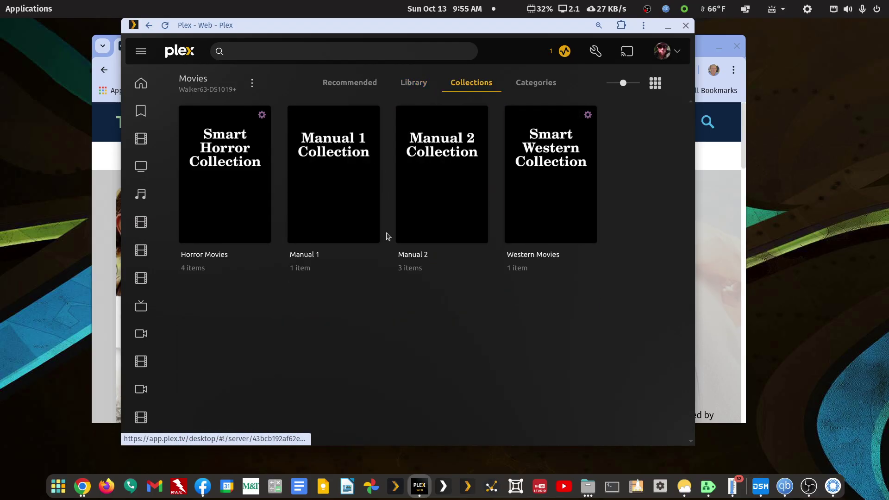
pyautogui.click(420, 85)
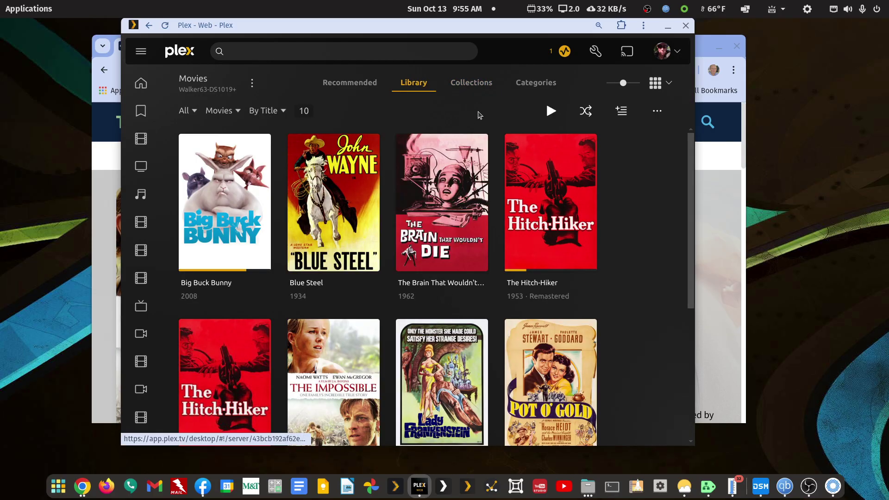
pyautogui.click(478, 87)
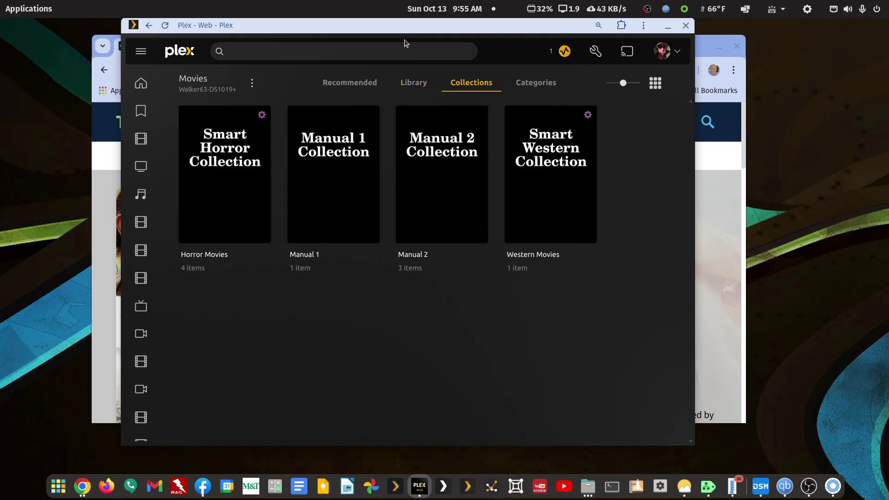
pyautogui.click(414, 81)
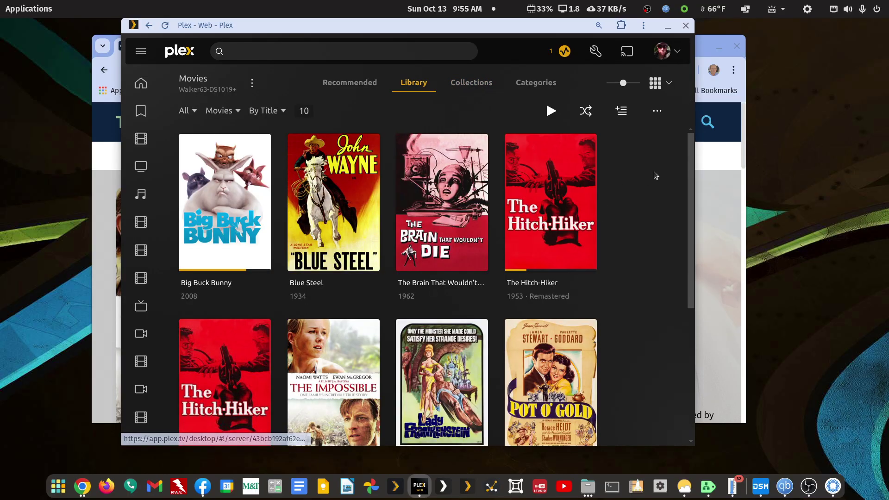
pyautogui.moveTo(693, 163); pyautogui.dragTo(472, 82)
pyautogui.click(477, 82)
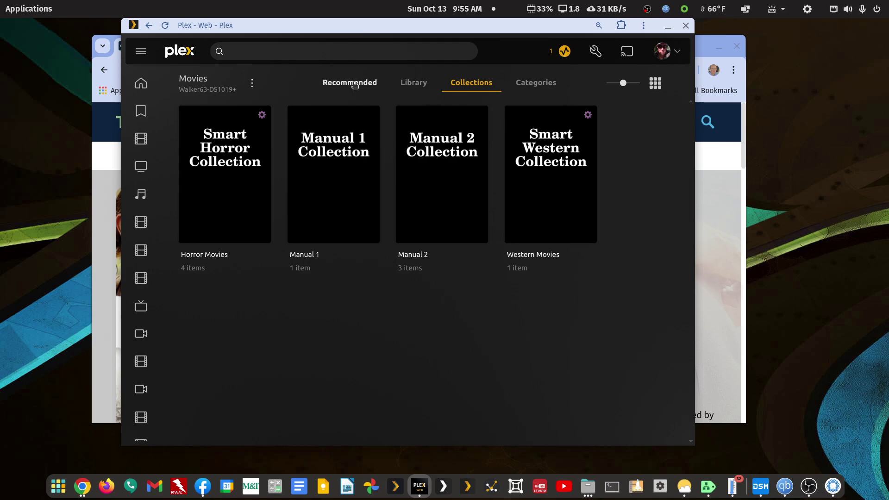
pyautogui.click(414, 82)
# Open movie-main in the file manager and cut The Impossible (2012) folder.
pyautogui.moveTo(399, 25); pyautogui.dragTo(647, 65)
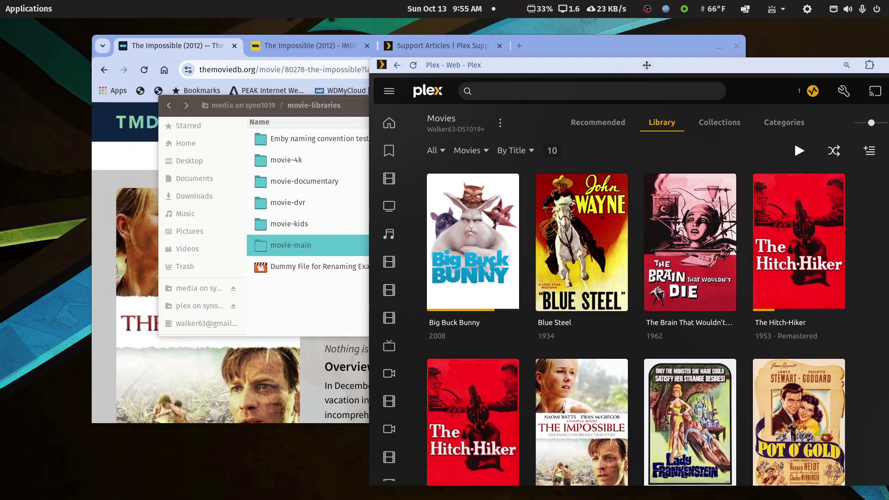
pyautogui.click(559, 45)
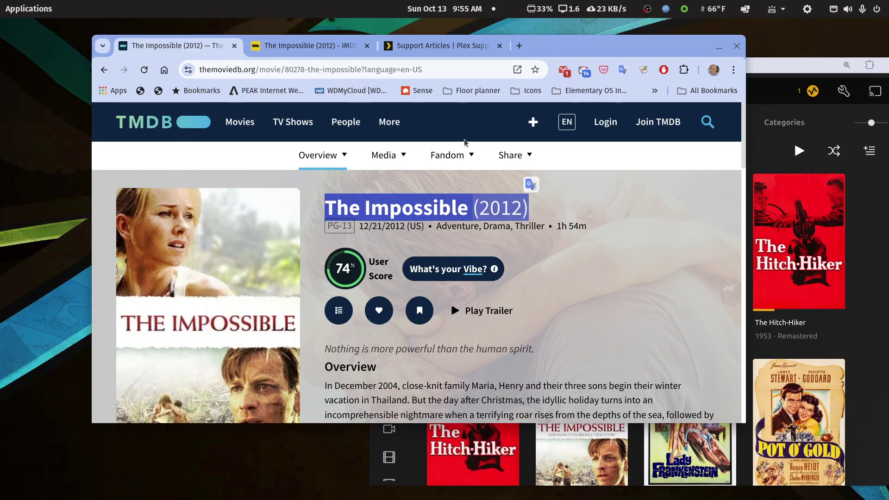
pyautogui.moveTo(589, 489)
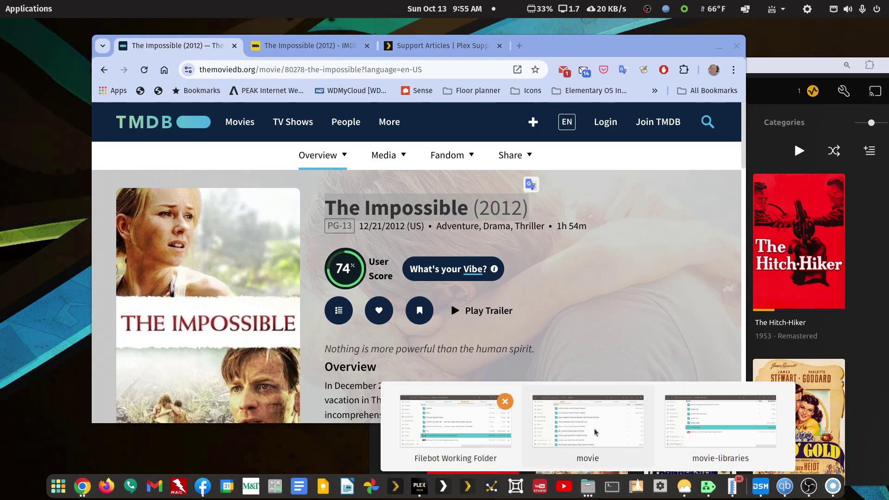
pyautogui.click(698, 416)
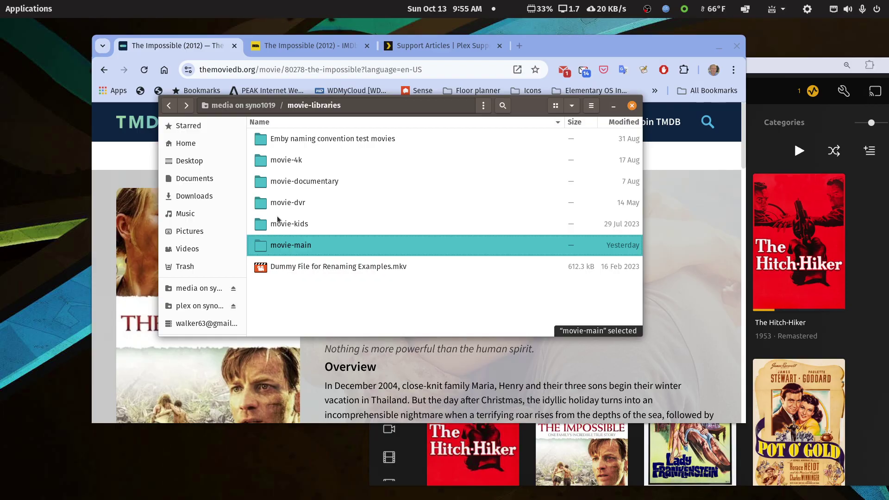
pyautogui.doubleClick(286, 250)
pyautogui.rightClick(286, 288)
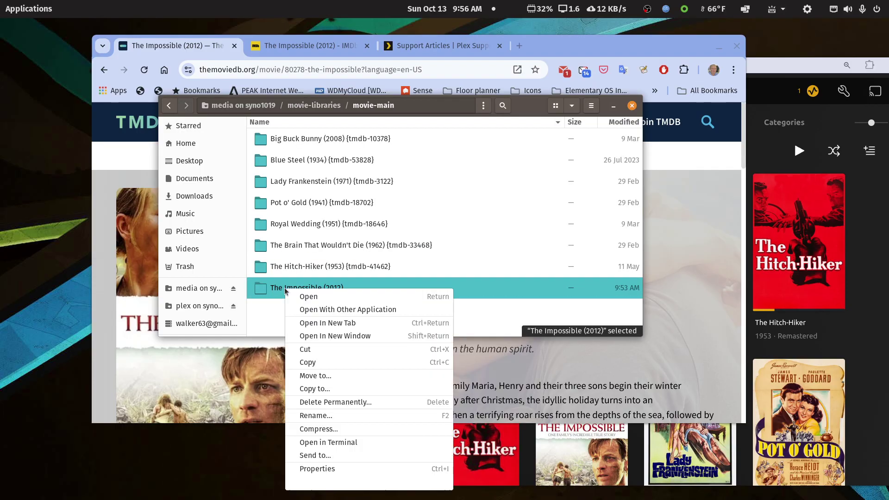
pyautogui.click(322, 351)
# Paste the folder into movie-libraries and check Plex's Movies overview.
pyautogui.click(169, 105)
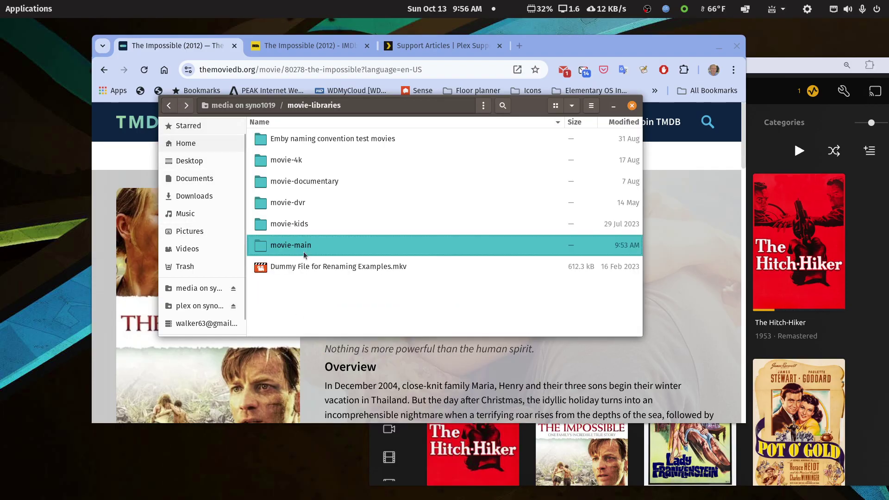
pyautogui.rightClick(332, 298)
pyautogui.click(354, 330)
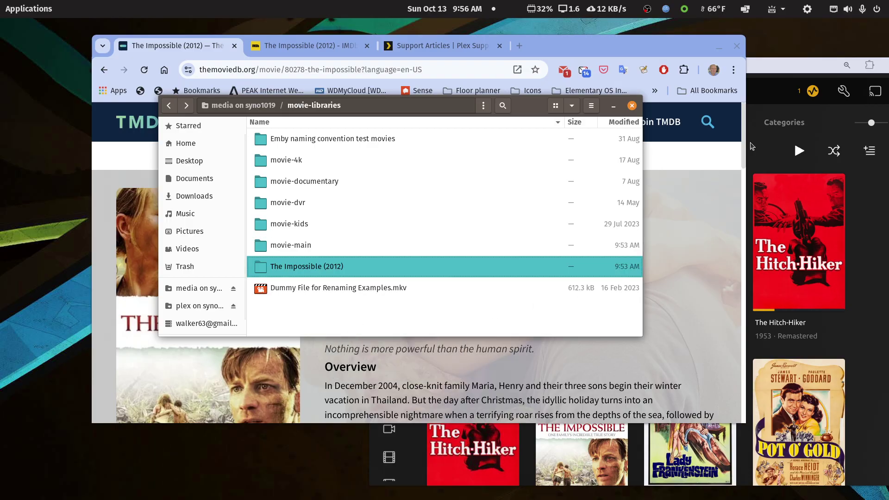
pyautogui.click(796, 62)
pyautogui.moveTo(797, 62); pyautogui.dragTo(719, 34)
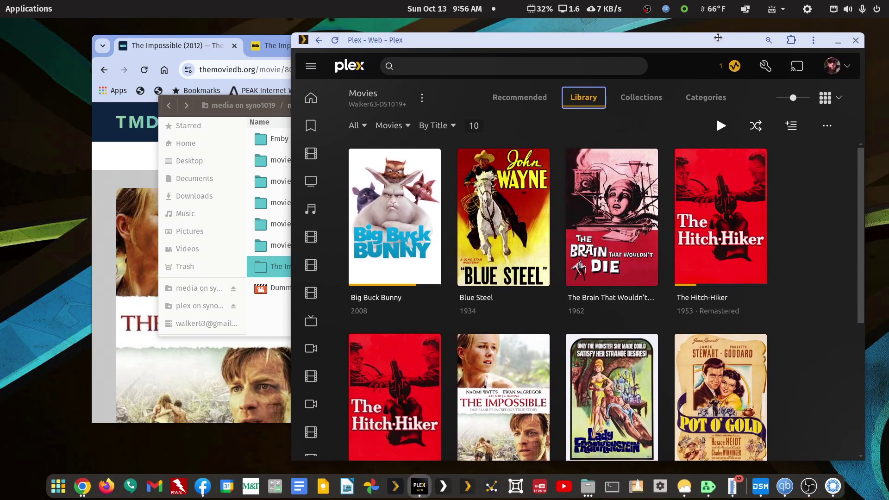
pyautogui.click(530, 105)
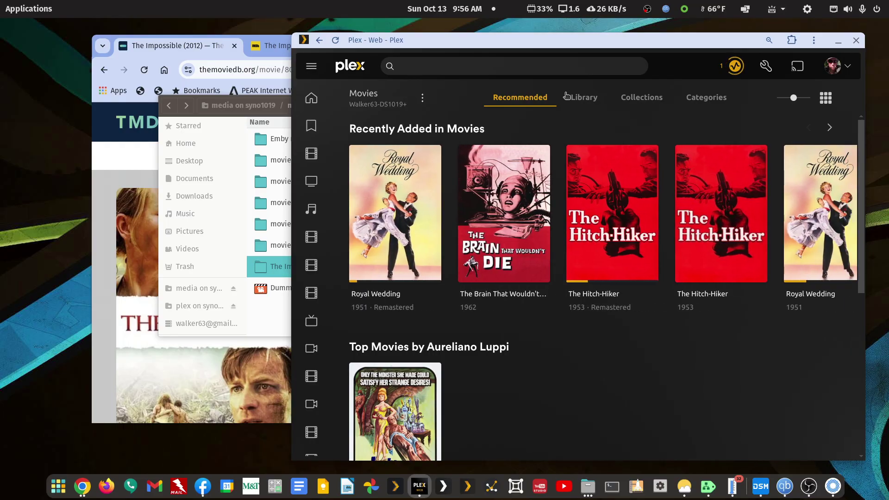
# Return to The Impossible (2012) TMDB page and select the ID 80278 in its URL.
pyautogui.click(206, 47)
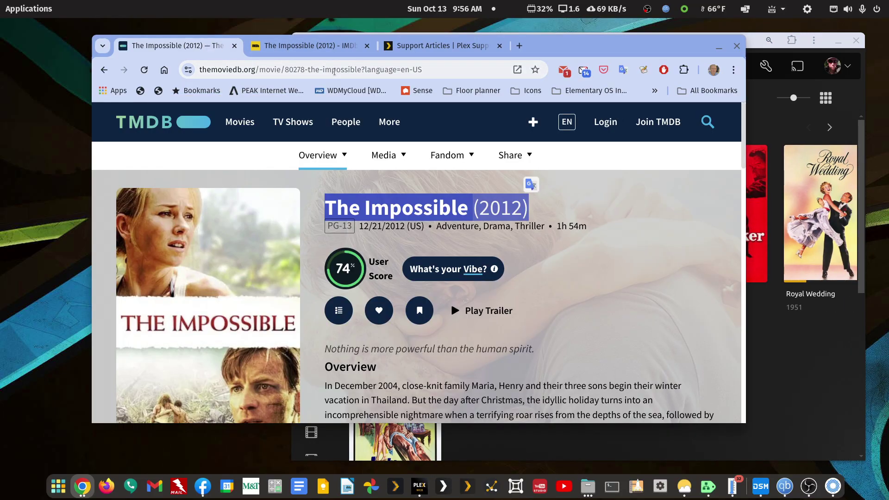
pyautogui.click(291, 71)
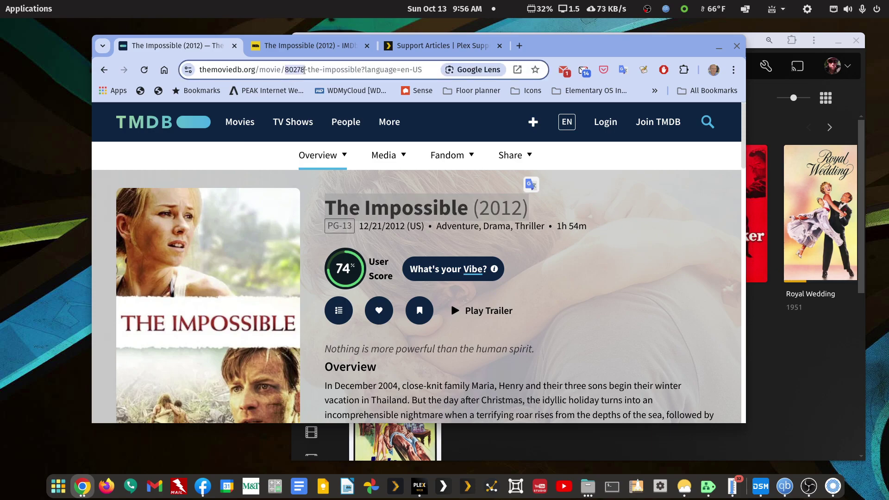
pyautogui.doubleClick(304, 71)
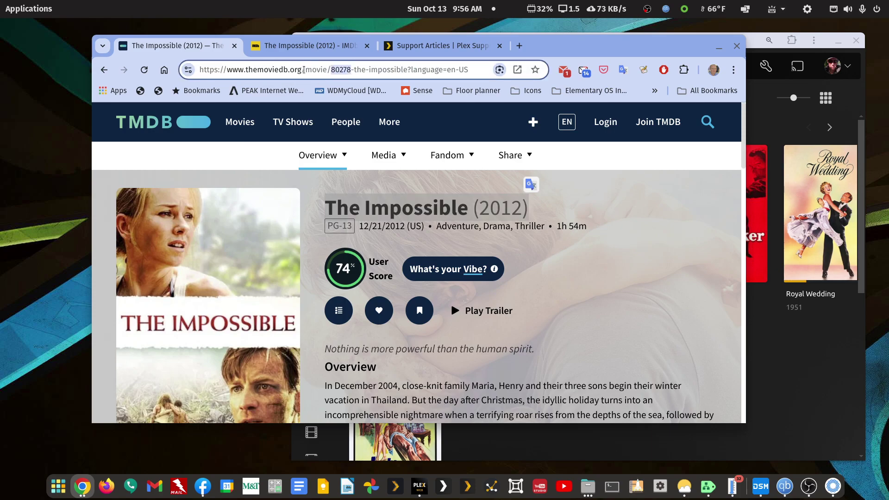
# Rename the folder to The Impossible (2012) {tmdb-80278} by appending the pasted ID.
pyautogui.click(587, 488)
pyautogui.click(695, 439)
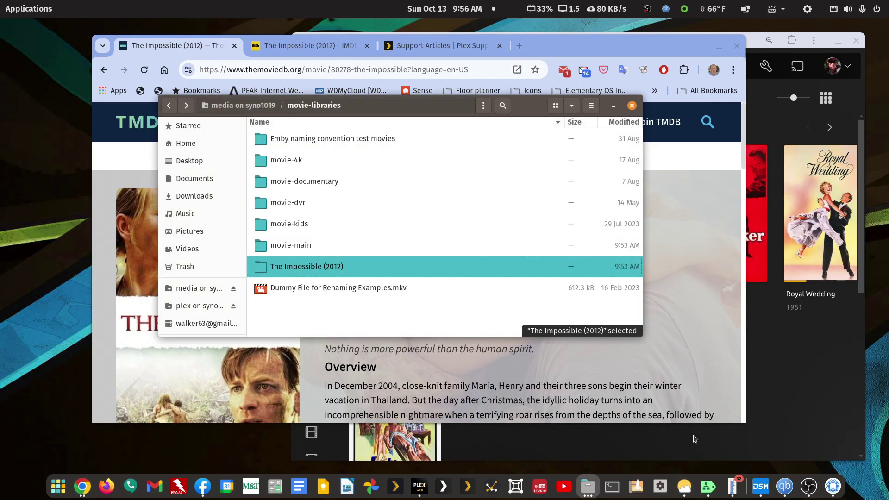
pyautogui.rightClick(301, 271)
pyautogui.click(336, 396)
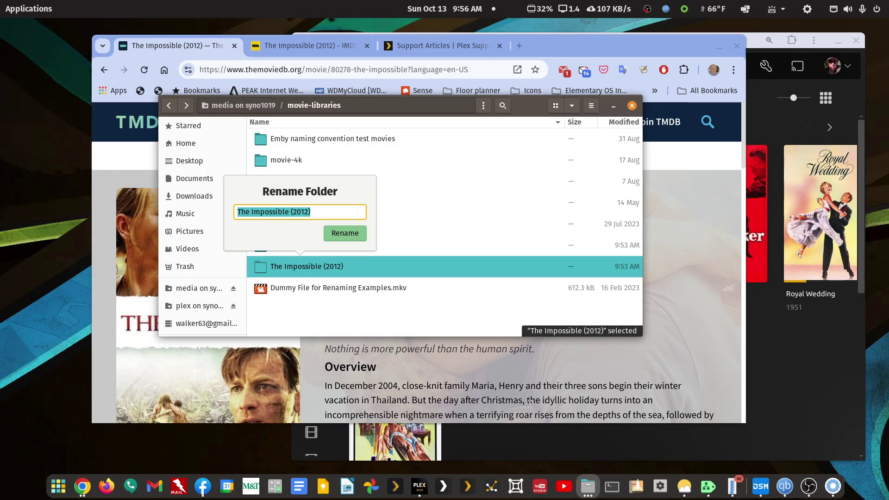
pyautogui.press('End')
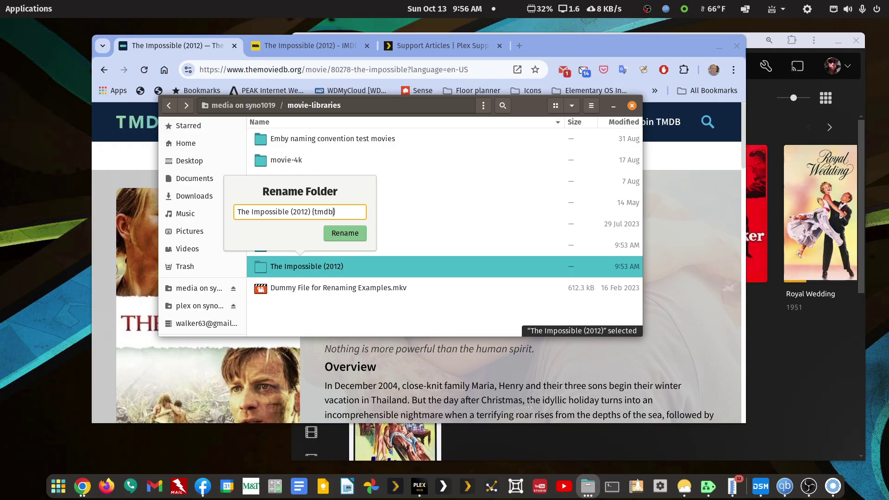
pyautogui.hotkey('ctrl', 'v')
pyautogui.press('Return')
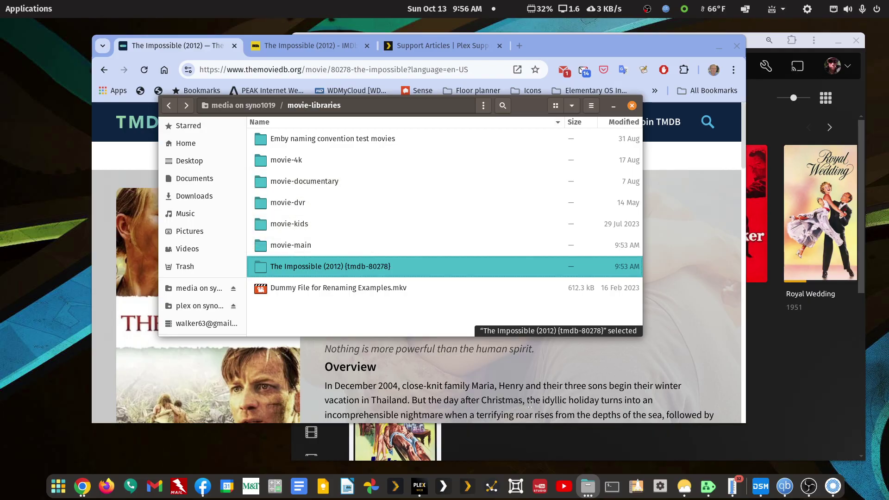
# Rename the mkv inside to match, as The Impossible (2012) {tmdb-80278}.mkv.
pyautogui.press('F2')
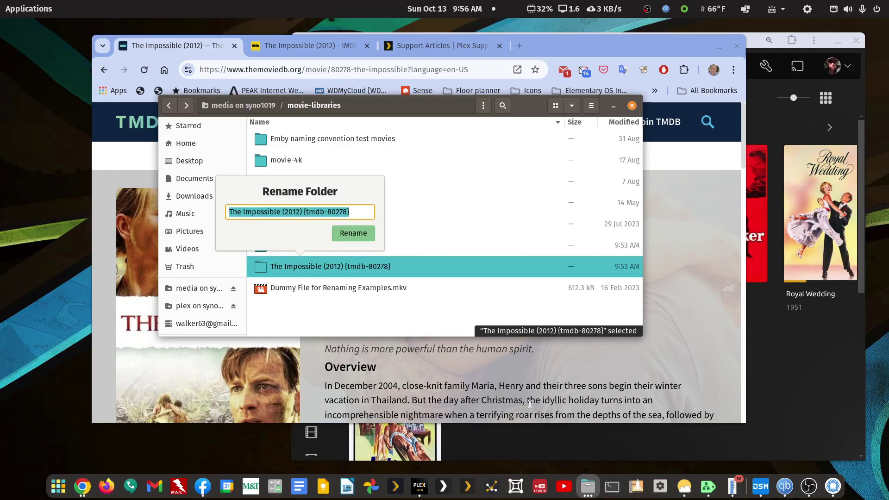
pyautogui.press('Escape')
pyautogui.press('Return')
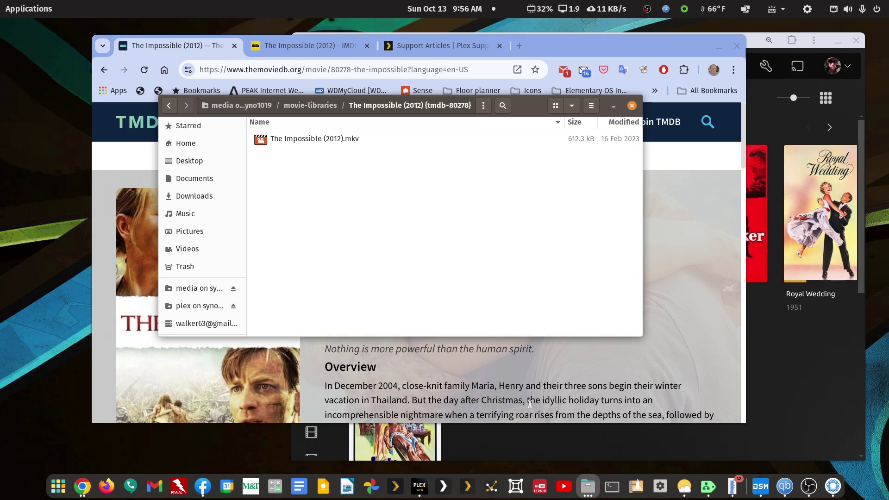
pyautogui.press('Down')
pyautogui.press('F2')
pyautogui.hotkey('ctrl', 'v')
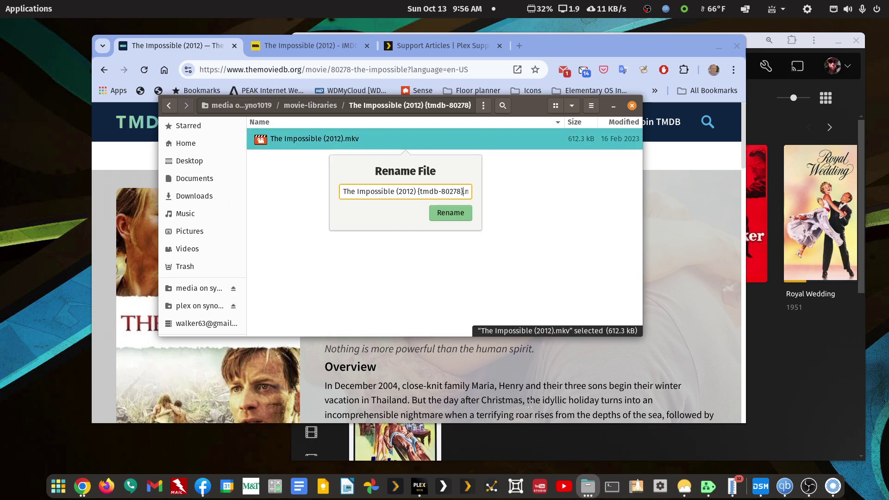
pyautogui.press('Return')
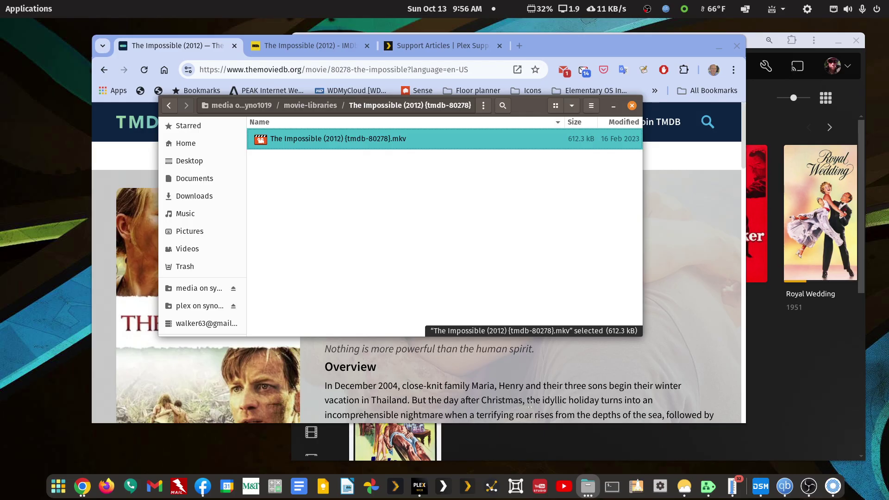
# Move the {tmdb-80278} folder from movie-libraries into movie-main and check Plex's Movies page.
pyautogui.click(169, 105)
pyautogui.rightClick(276, 272)
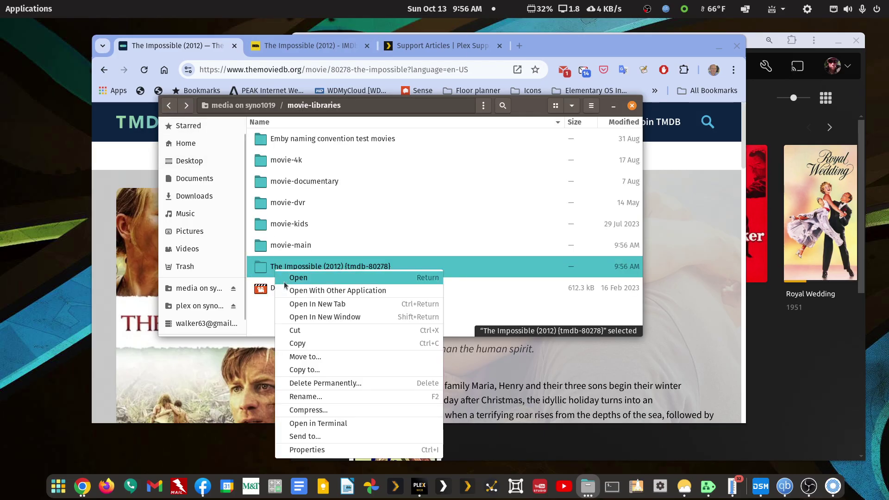
pyautogui.click(299, 333)
pyautogui.rightClick(293, 245)
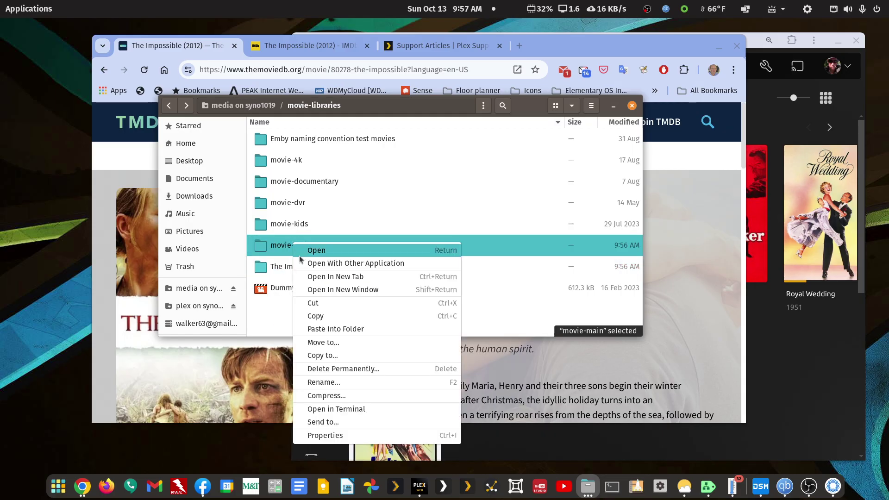
pyautogui.click(315, 318)
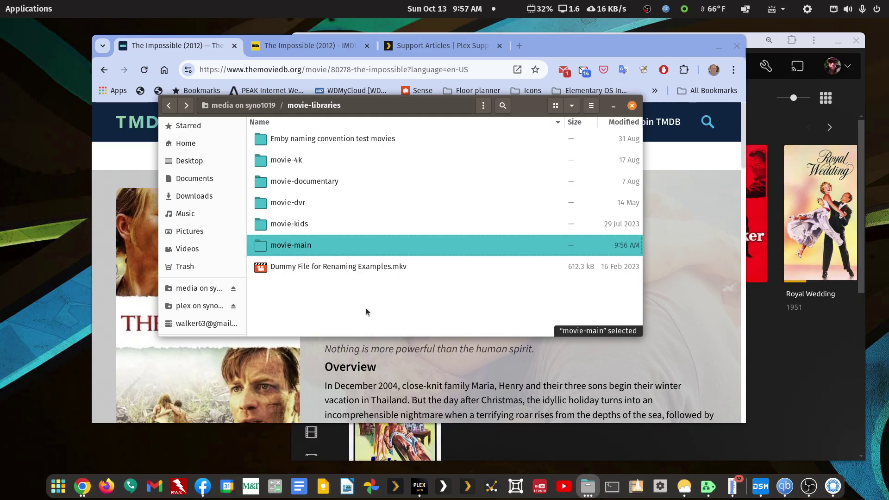
pyautogui.click(823, 41)
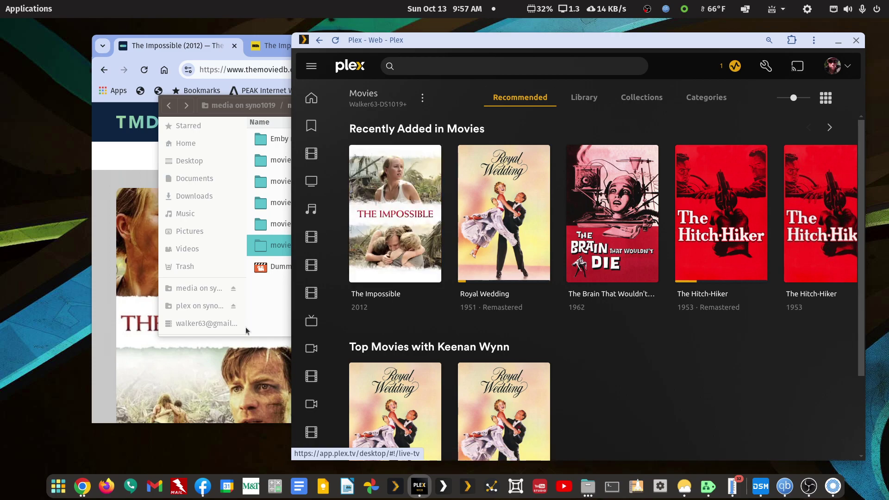
# Cut The Impossible (2012) {tmdb-80278} folder from movie-main and paste it into movie-libraries.
pyautogui.click(277, 319)
pyautogui.doubleClick(294, 252)
pyautogui.click(301, 297)
pyautogui.rightClick(311, 285)
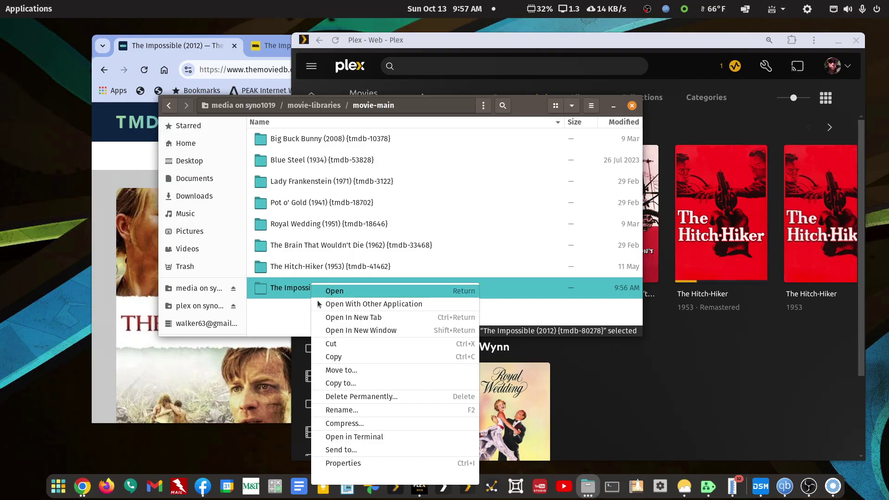
pyautogui.click(320, 344)
pyautogui.click(168, 108)
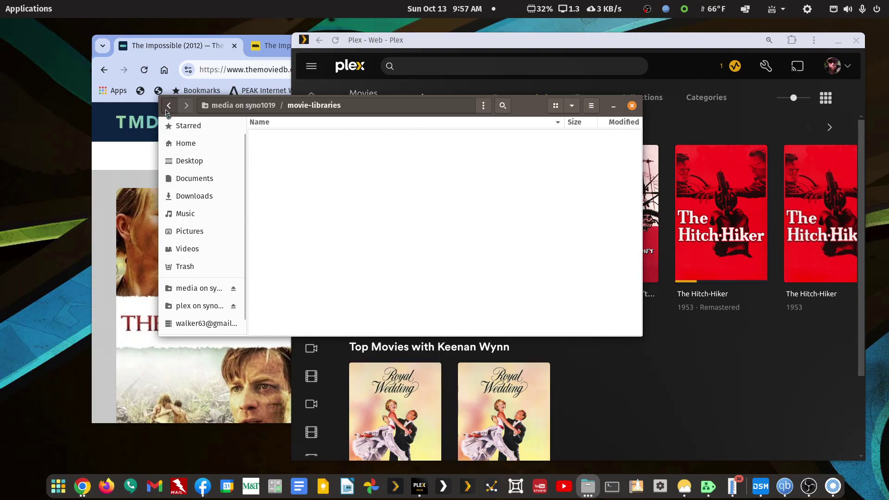
pyautogui.rightClick(300, 289)
pyautogui.click(318, 324)
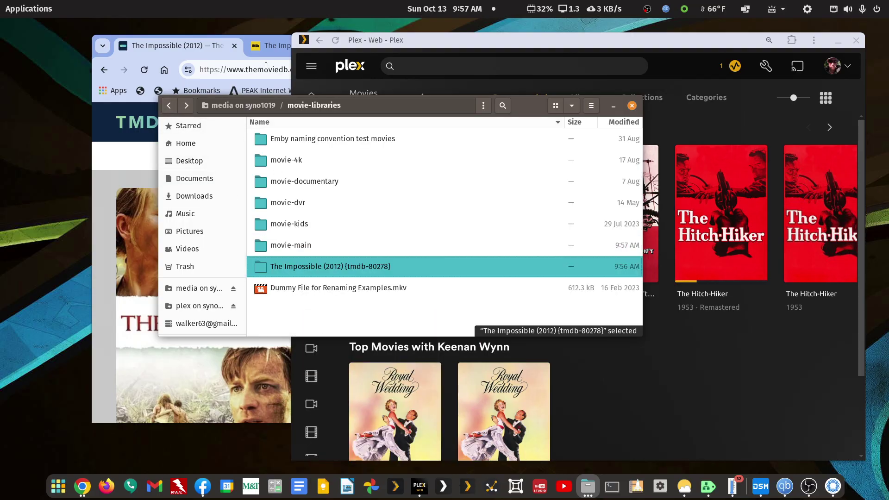
# On The Impossible's IMDb page, select the ID tt1649419 in the address bar.
pyautogui.click(271, 46)
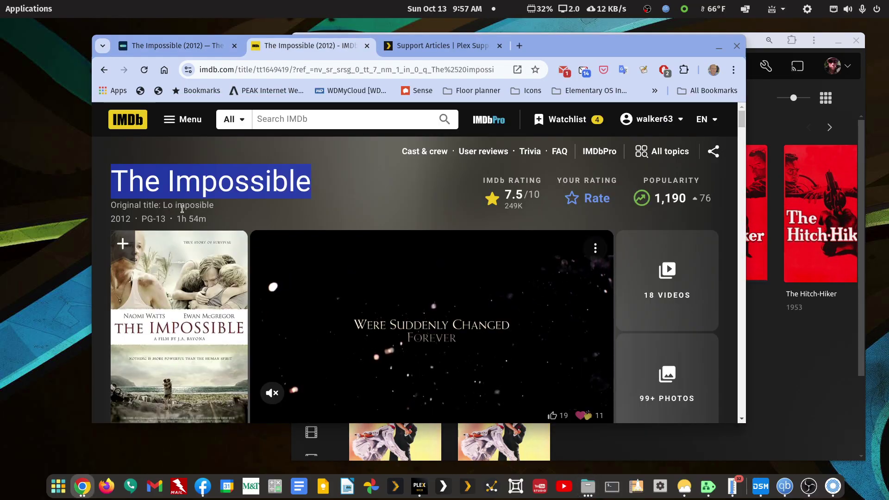
pyautogui.click(201, 51)
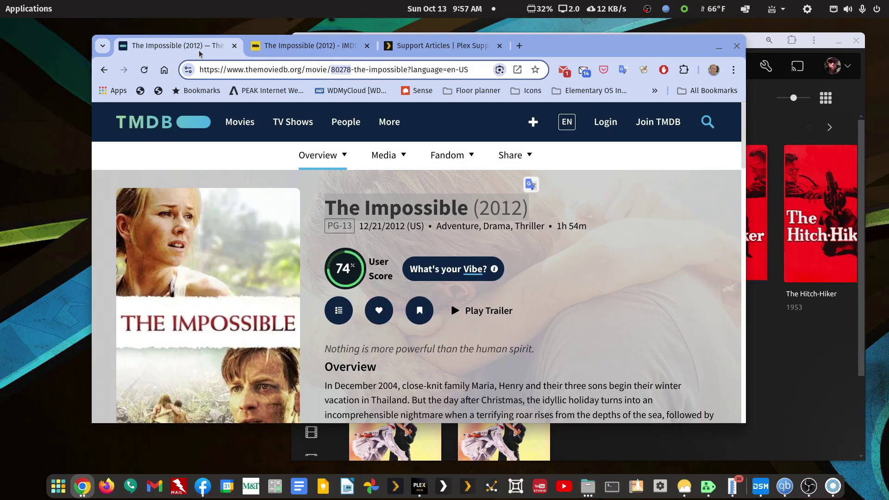
pyautogui.click(304, 49)
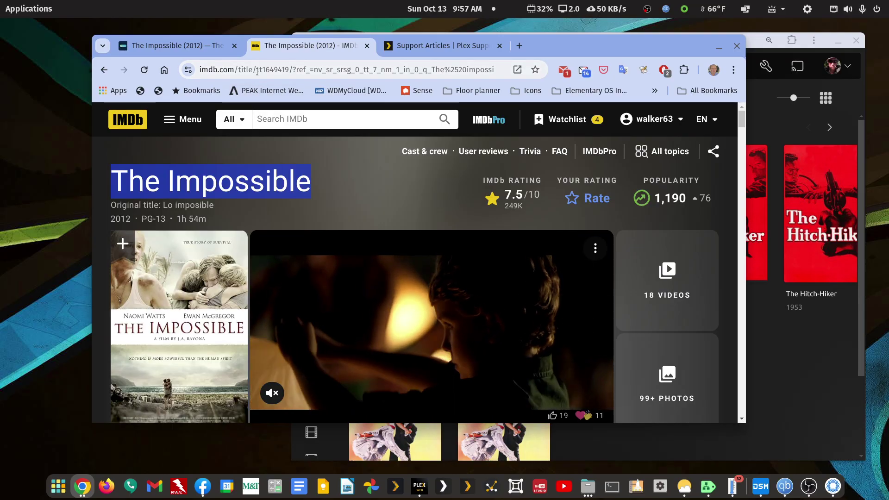
pyautogui.moveTo(257, 72); pyautogui.dragTo(288, 74)
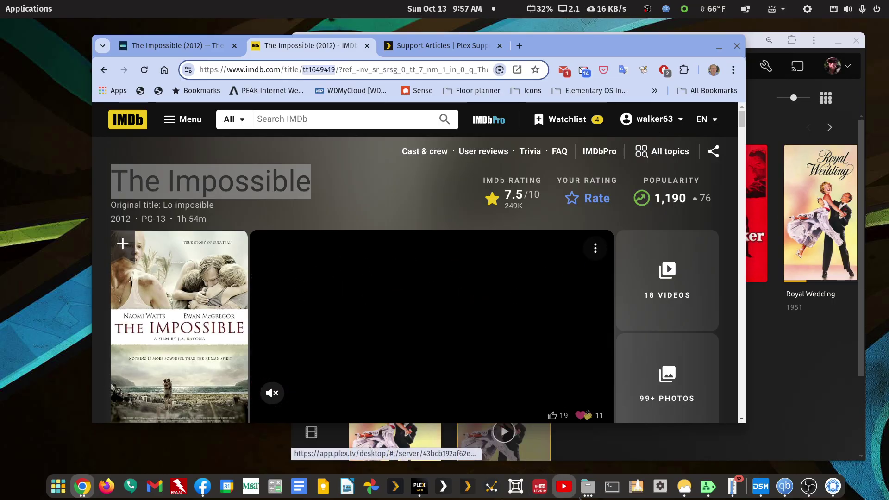
# Rename the folder, replacing {tmdb-80278} with {imdb-tt1649419}.
pyautogui.moveTo(586, 491)
pyautogui.click(724, 429)
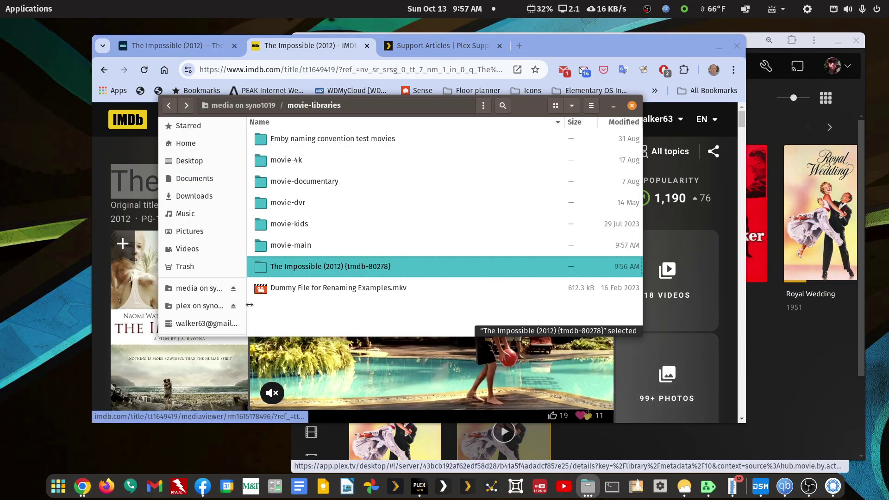
pyautogui.rightClick(308, 268)
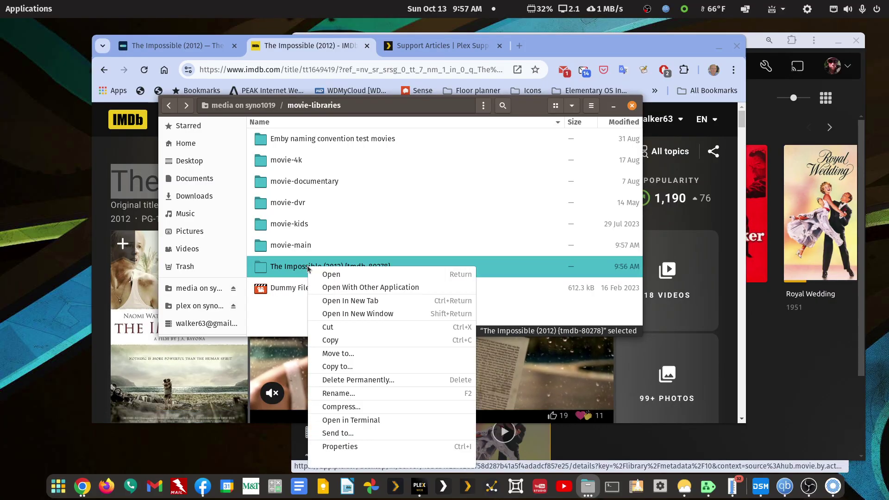
pyautogui.click(356, 395)
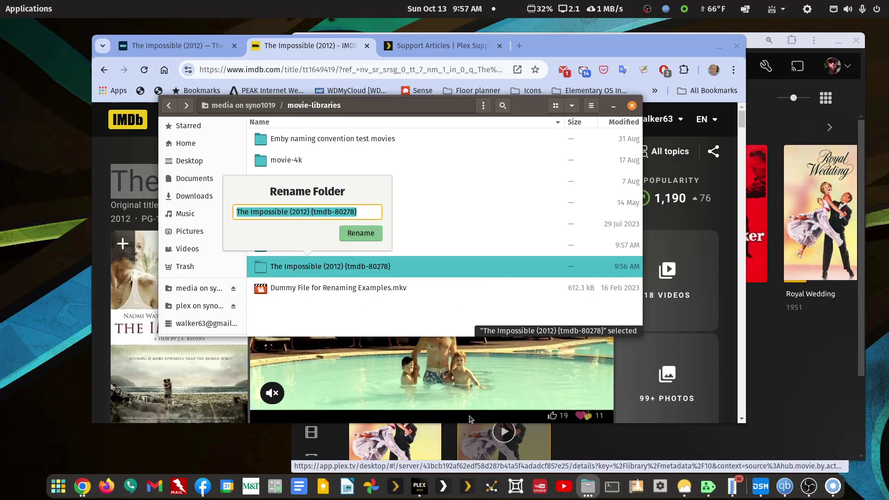
pyautogui.press('End')
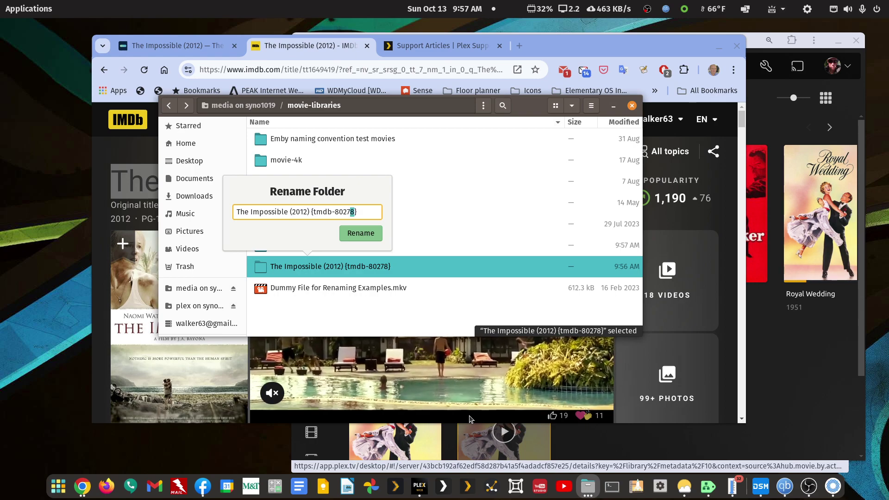
pyautogui.hotkey('ctrl', 'shift', 'Left')
pyautogui.hotkey('ctrl', 'shift', 'Left')
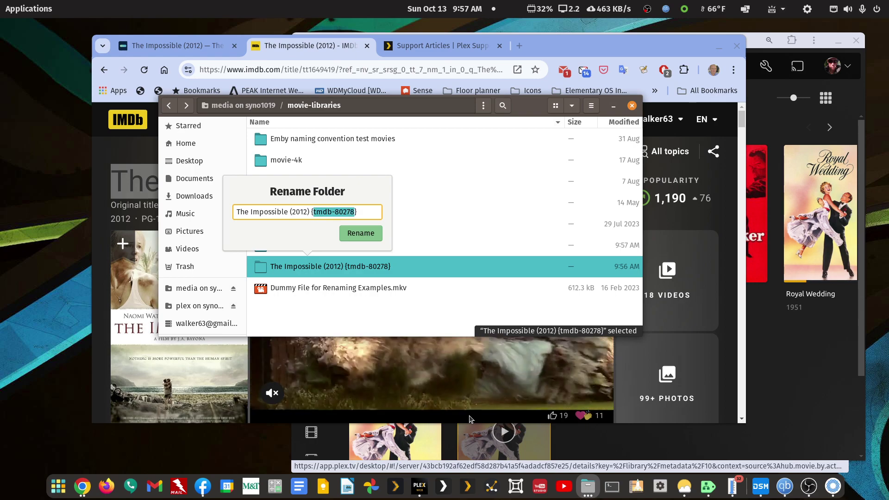
pyautogui.hotkey('ctrl', 'v')
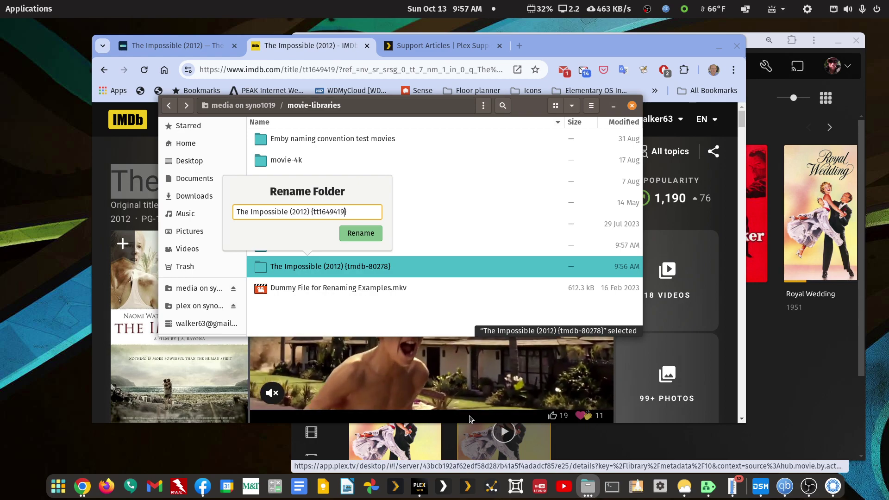
pyautogui.press('Left')
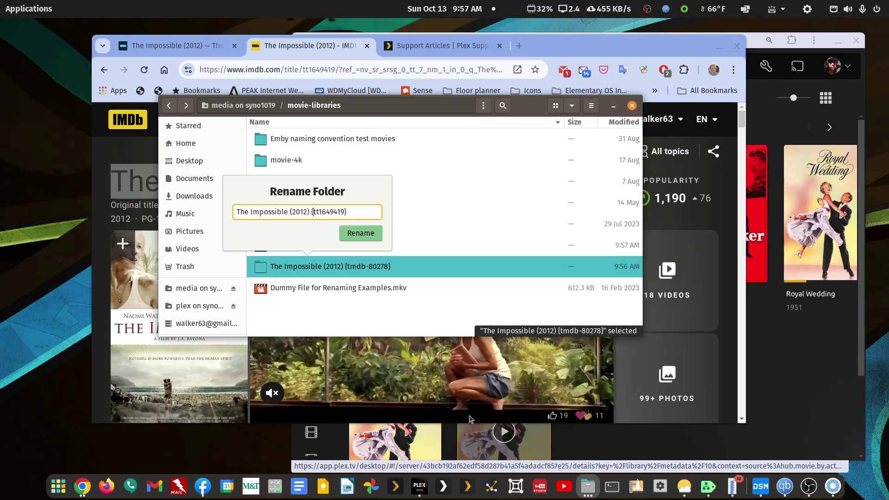
pyautogui.write('imdb')
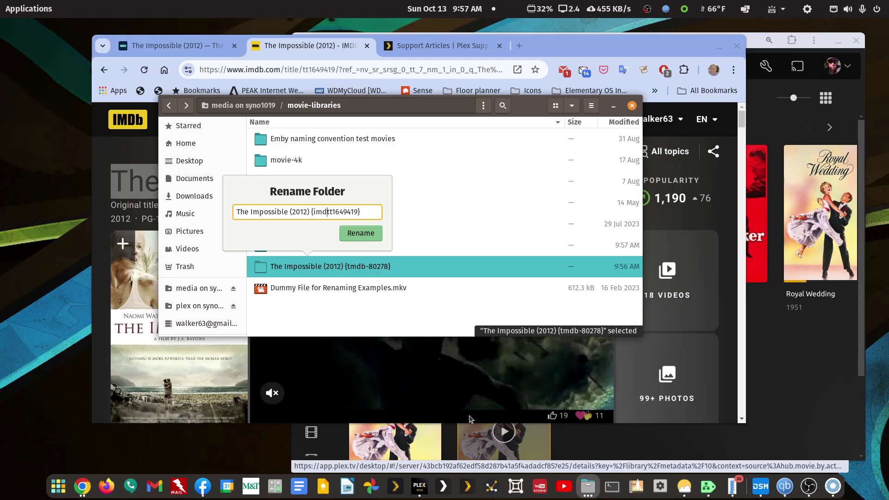
pyautogui.write('-')
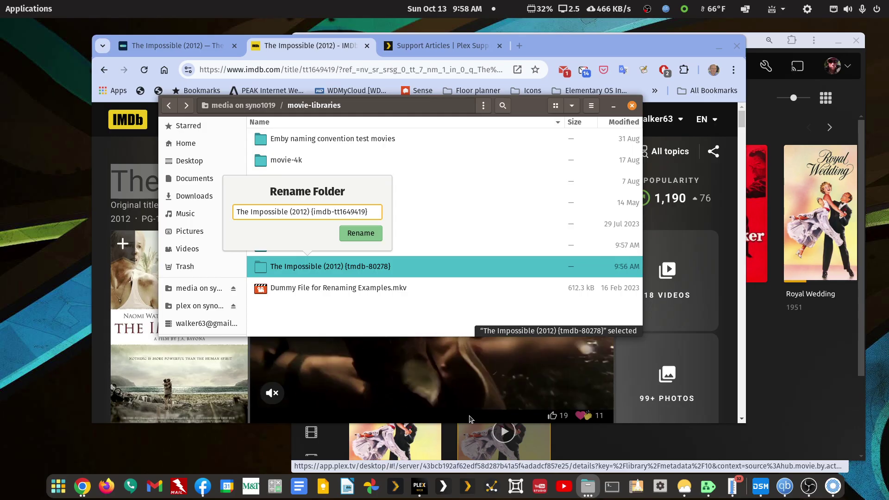
pyautogui.press('Return')
# Rename the mkv inside to match, as The Impossible (2012) {imdb-tt1649419}.mkv.
pyautogui.press('F2')
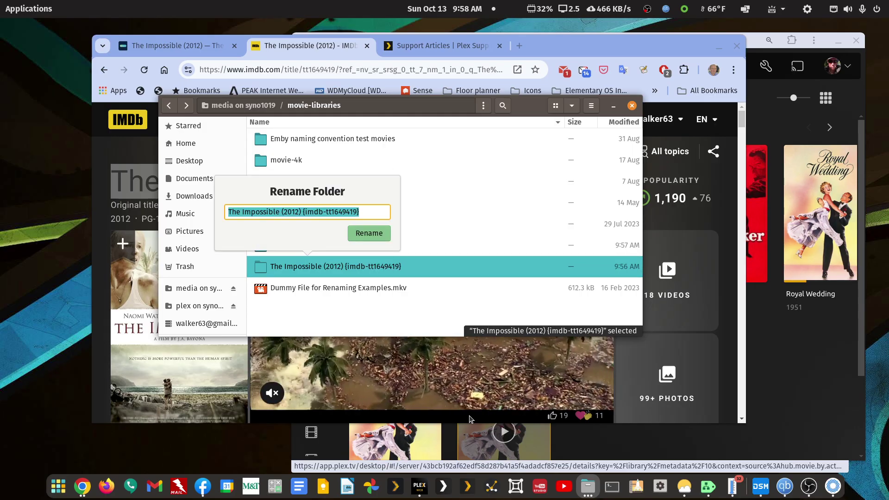
pyautogui.press('Escape')
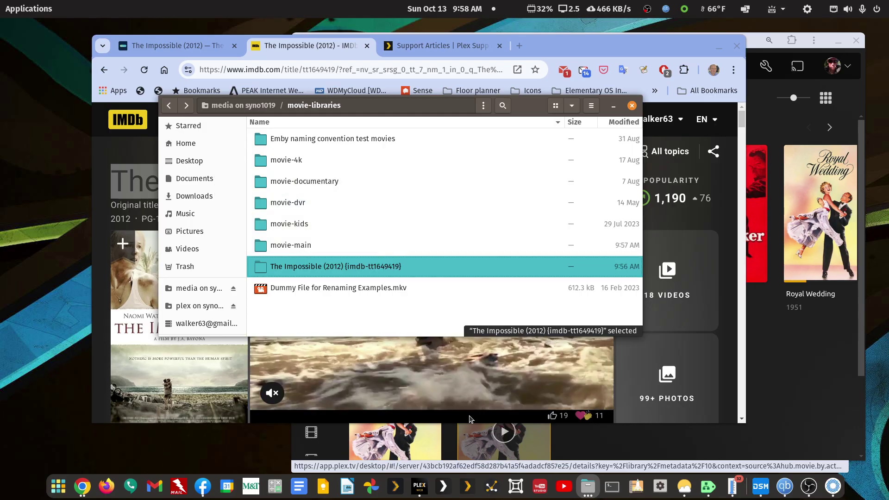
pyautogui.press('Return')
pyautogui.press('Down')
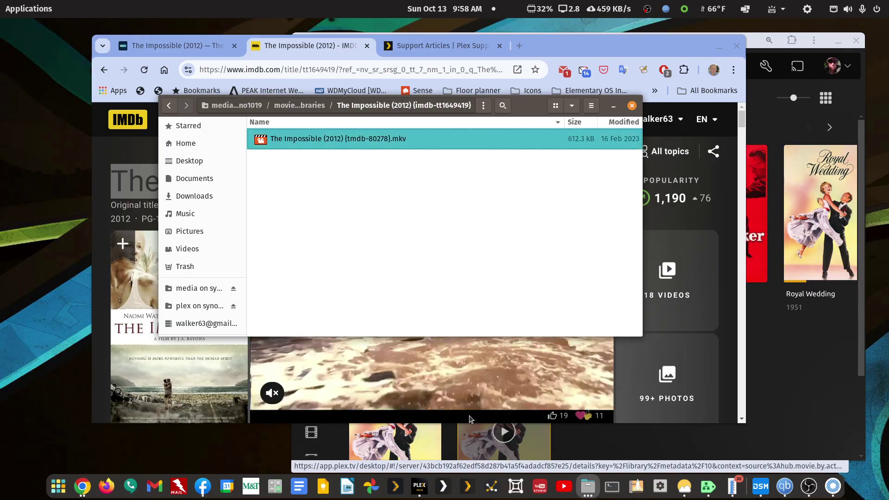
pyautogui.press('F2')
pyautogui.hotkey('ctrl', 'v')
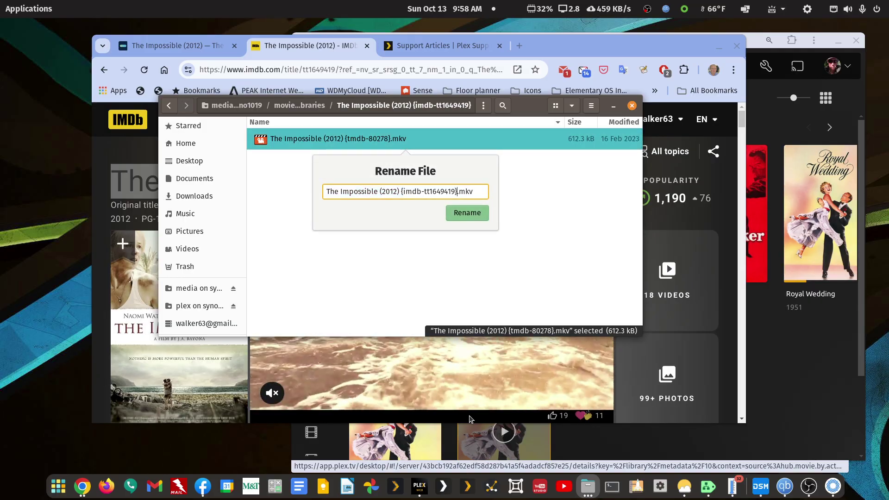
pyautogui.press('Return')
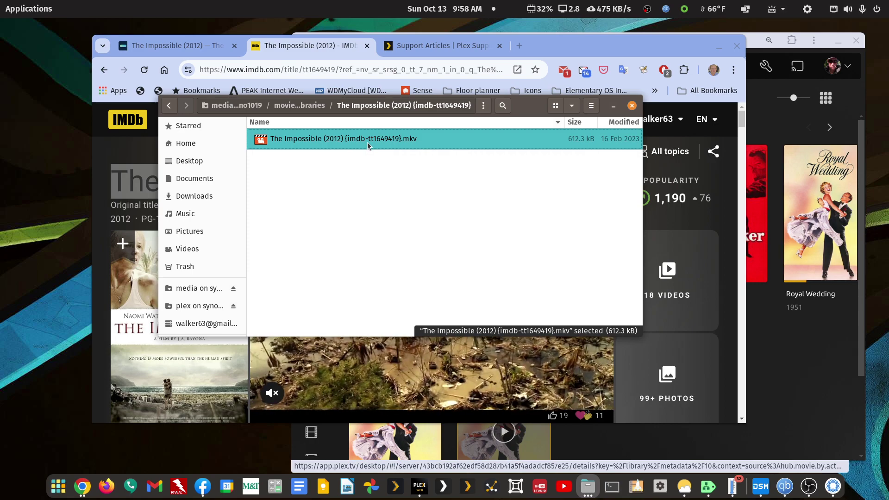
# Cut The Impossible (2012) {imdb-tt1649419} folder and paste it into movie-dvr.
pyautogui.click(169, 106)
pyautogui.rightClick(319, 266)
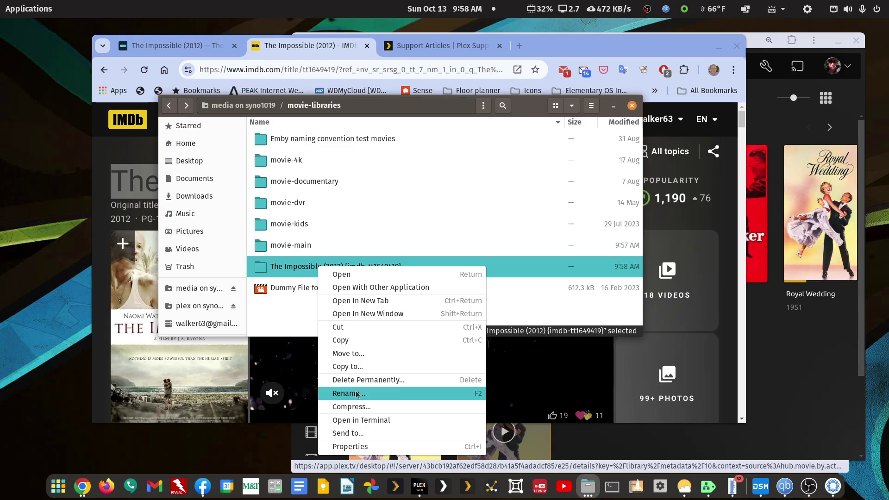
pyautogui.click(352, 327)
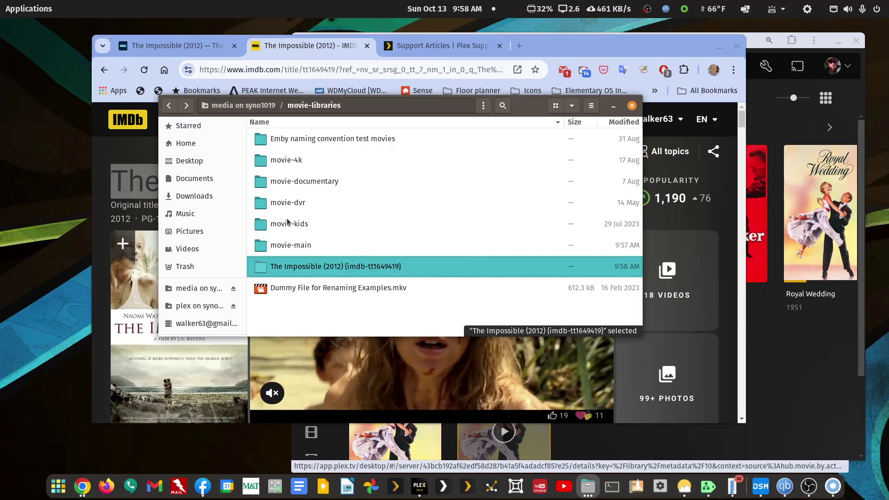
pyautogui.rightClick(292, 204)
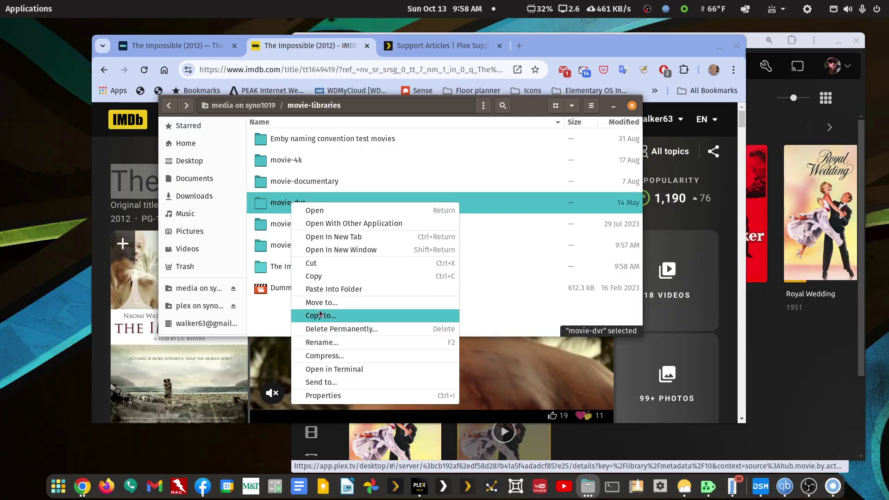
pyautogui.click(327, 290)
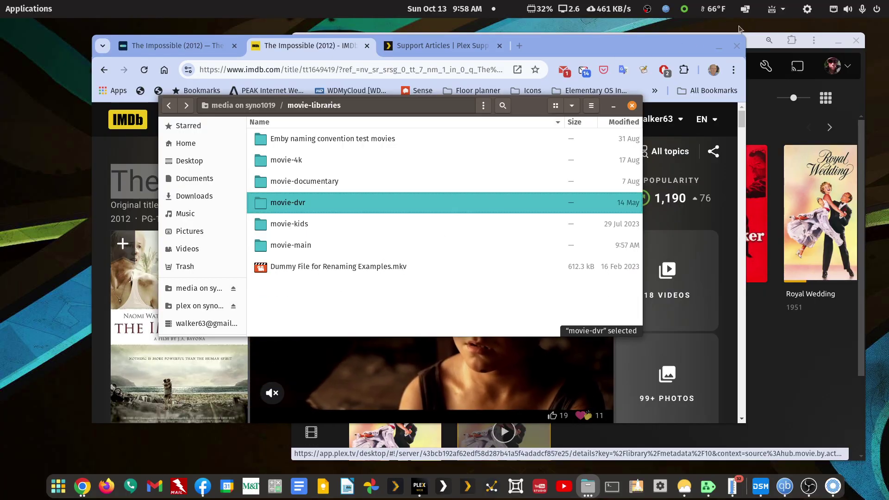
pyautogui.click(755, 46)
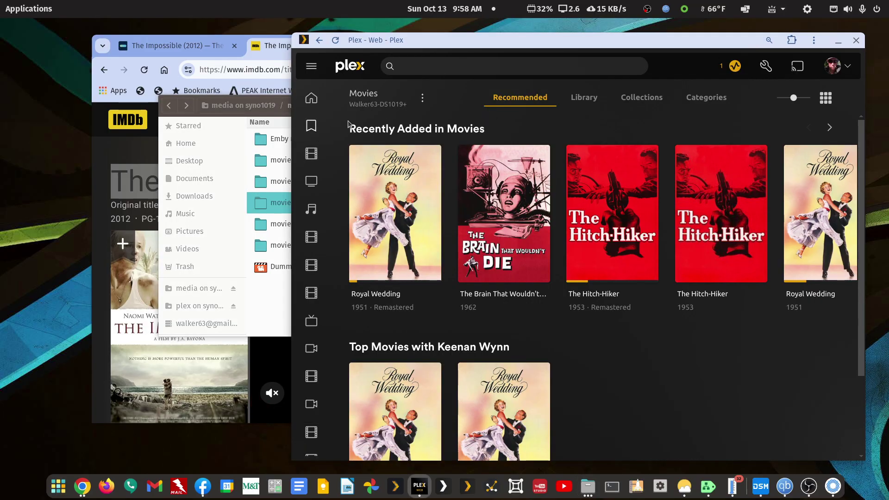
# Scan the Movies DVR library files for new items; the library still shows as empty.
pyautogui.click(320, 40)
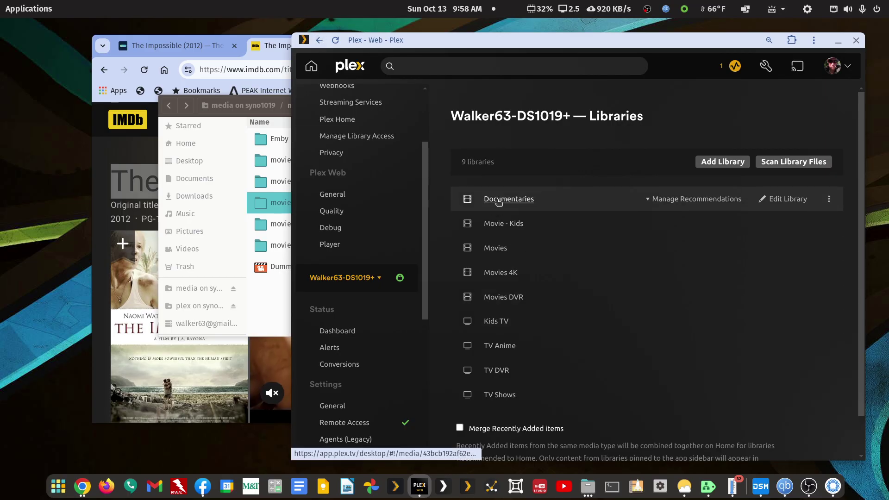
pyautogui.moveTo(444, 39); pyautogui.dragTo(374, 5)
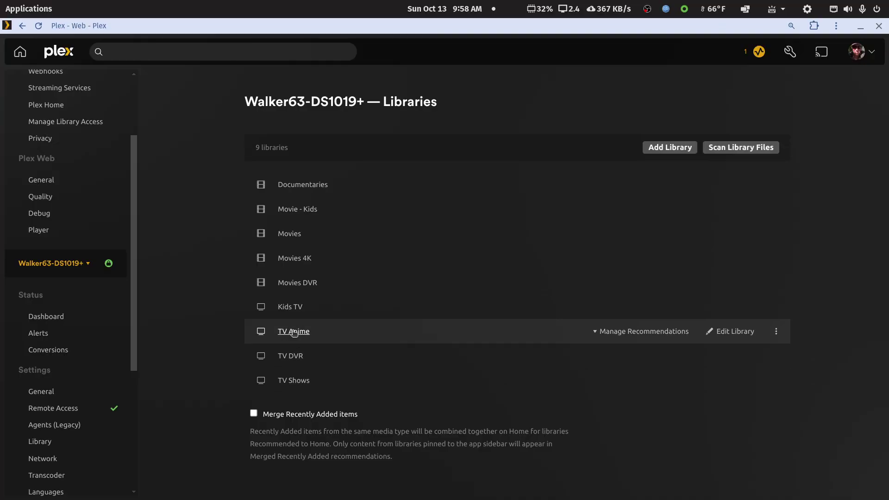
pyautogui.click(292, 284)
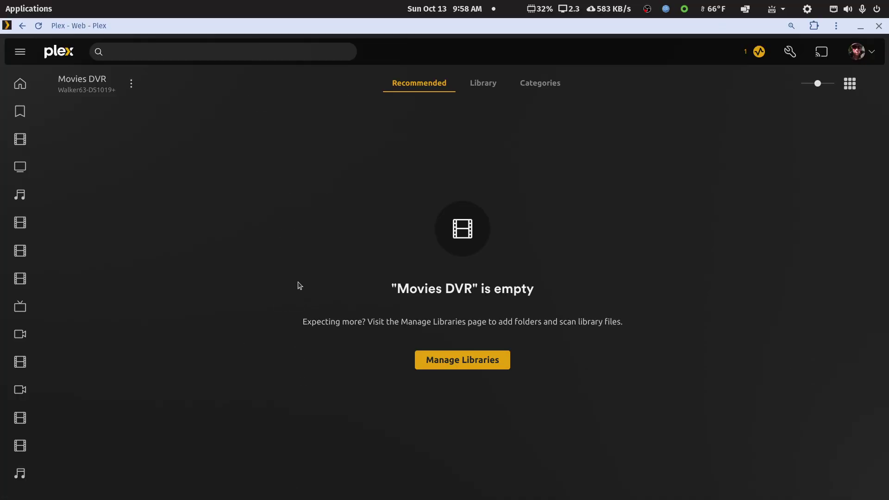
pyautogui.click(131, 84)
pyautogui.click(135, 126)
pyautogui.doubleClick(264, 26)
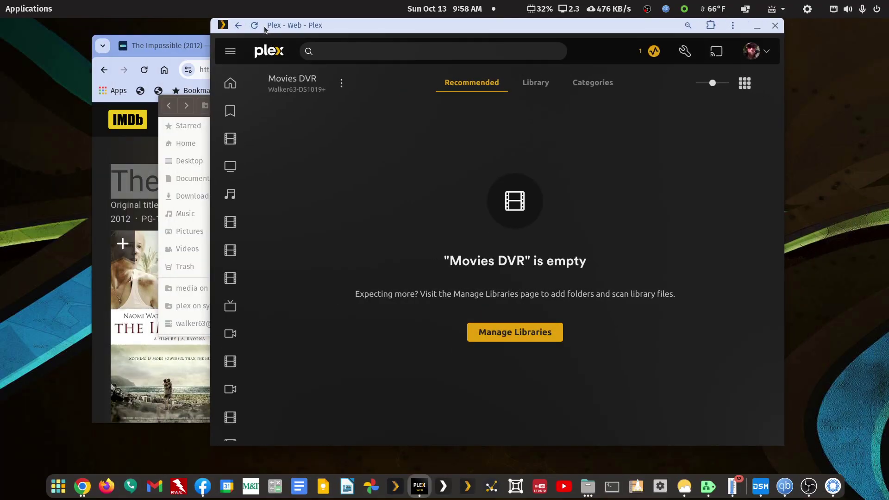
# Cut The Impossible (2012) {imdb-tt1649419} folder out of movie-dvr and paste it into movie-documentary.
pyautogui.moveTo(265, 26); pyautogui.dragTo(434, 48)
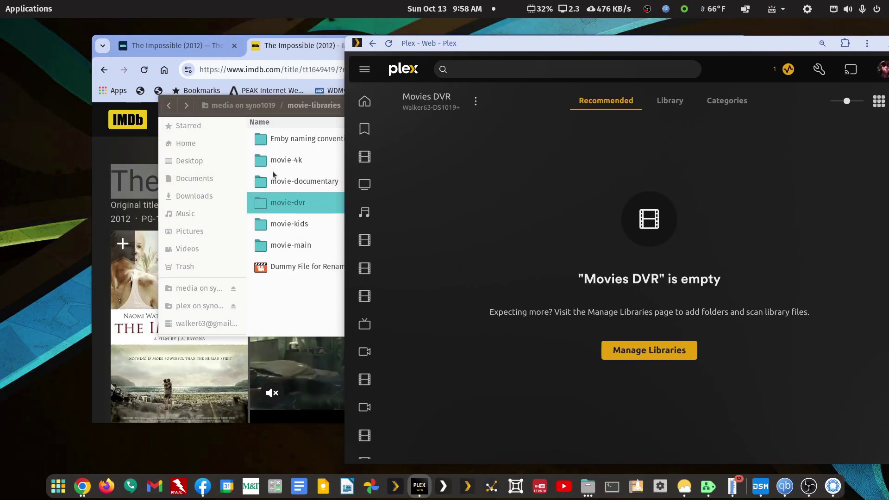
pyautogui.doubleClick(280, 202)
pyautogui.rightClick(300, 139)
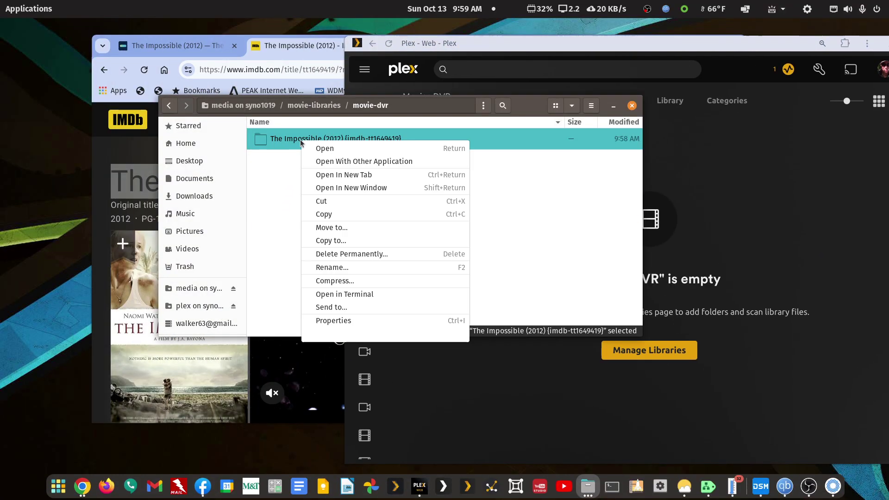
pyautogui.click(318, 200)
pyautogui.click(169, 106)
pyautogui.rightClick(314, 181)
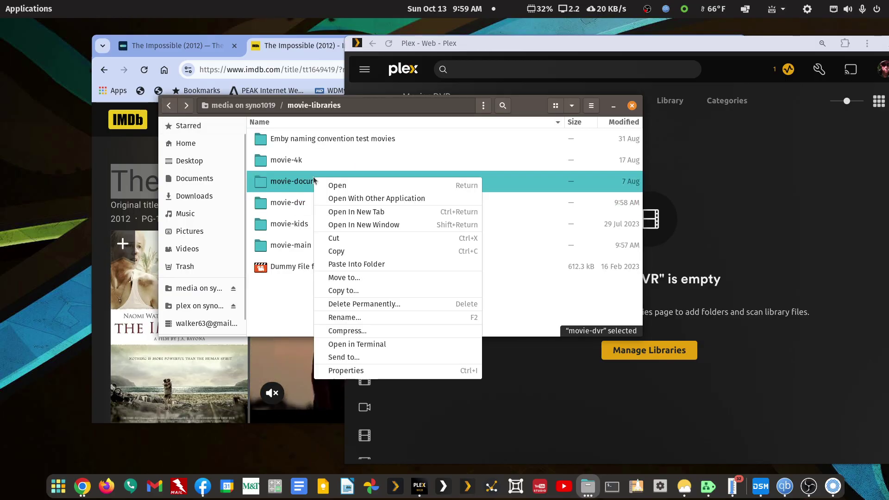
pyautogui.click(366, 264)
pyautogui.click(536, 49)
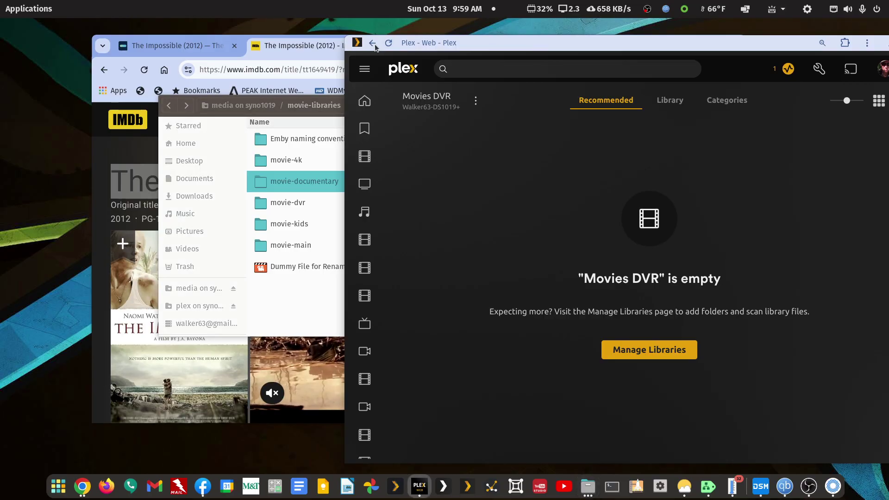
# Open The Impossible in Documentaries and confirm in the editor that its file sits under movie-documentary.
pyautogui.click(373, 43)
pyautogui.moveTo(493, 36); pyautogui.dragTo(407, 24)
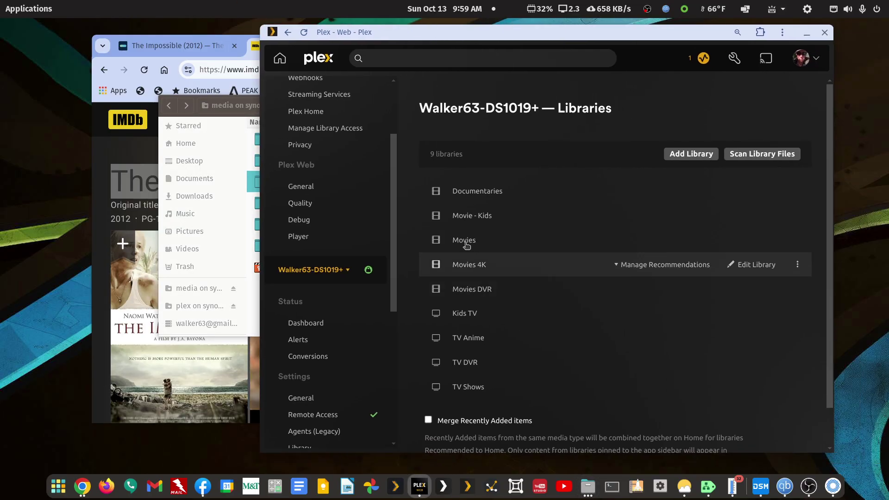
pyautogui.click(470, 194)
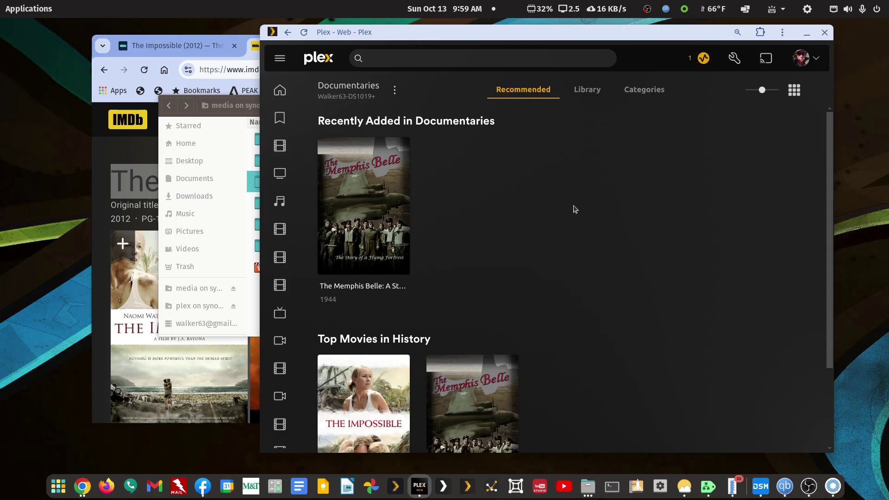
pyautogui.scroll(-3, 440, 320)
pyautogui.click(399, 341)
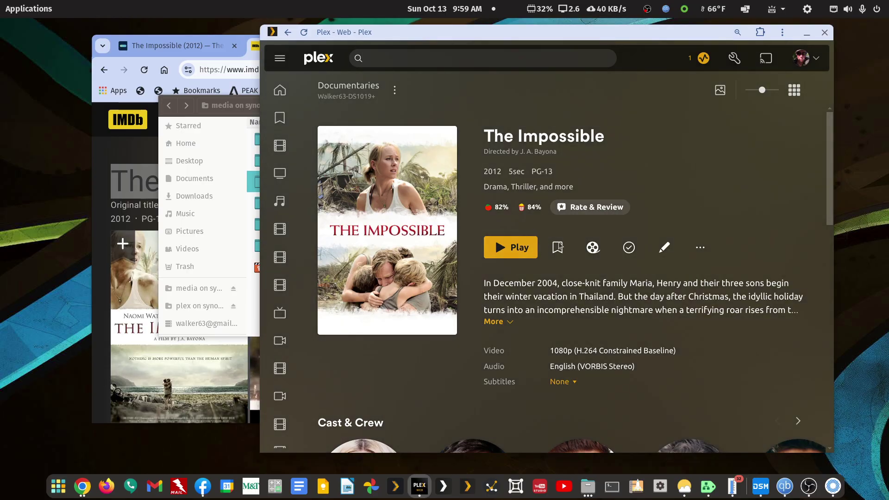
pyautogui.click(666, 247)
pyautogui.click(376, 250)
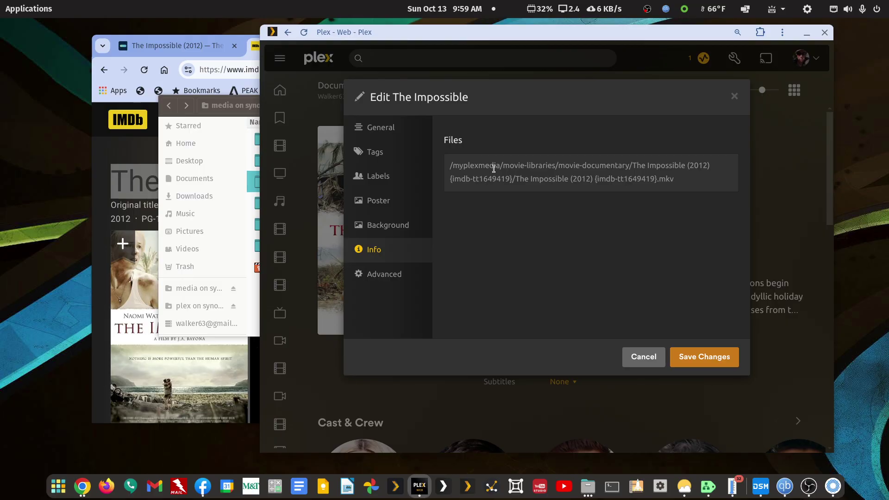
pyautogui.click(642, 357)
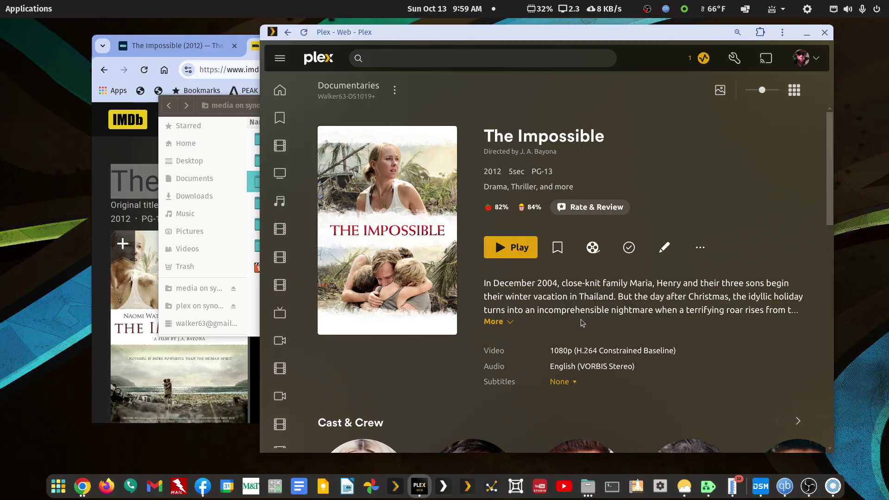
# Compare The Impossible's TMDB and IMDb pages, view the Plex support page, then minimize Chrome.
pyautogui.click(182, 46)
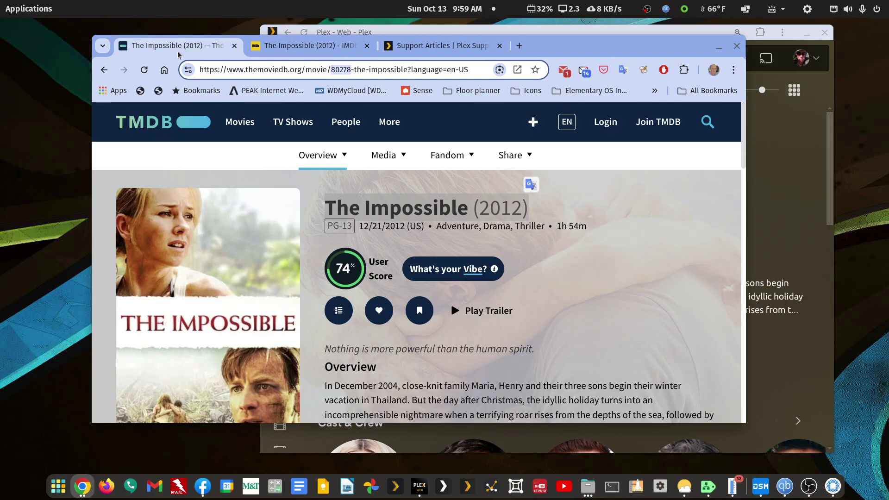
pyautogui.click(322, 49)
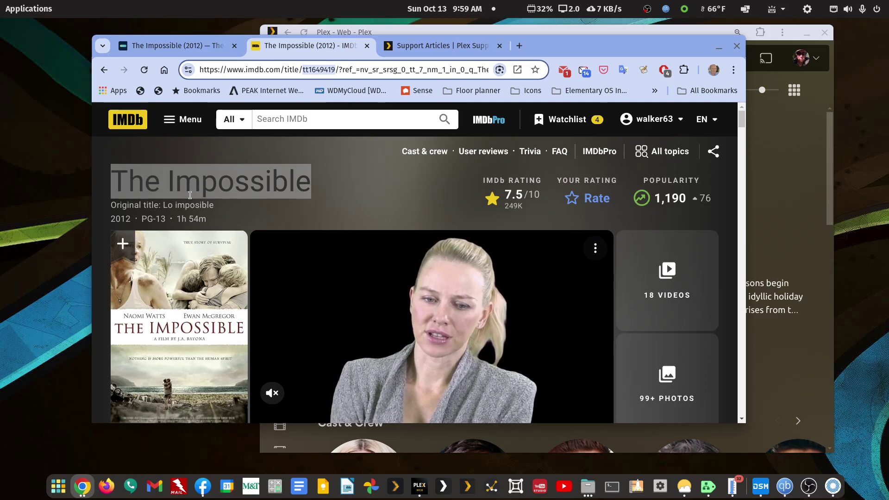
pyautogui.click(193, 47)
pyautogui.moveTo(200, 276)
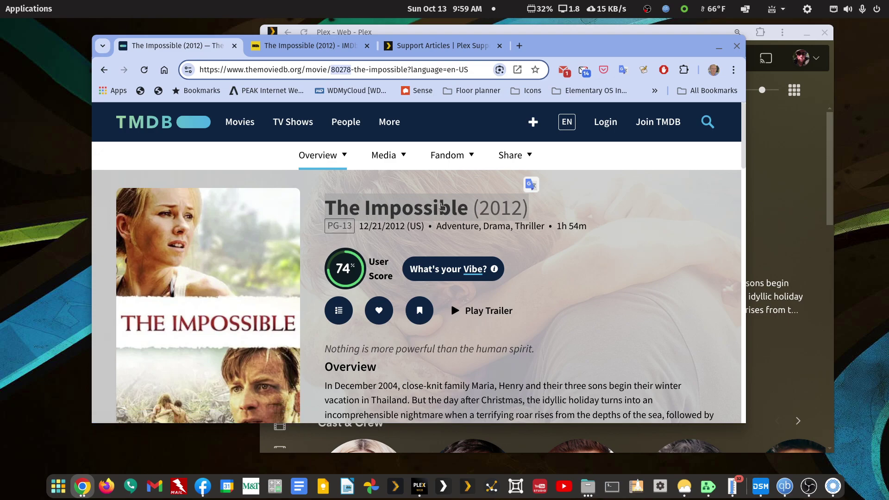
pyautogui.click(457, 48)
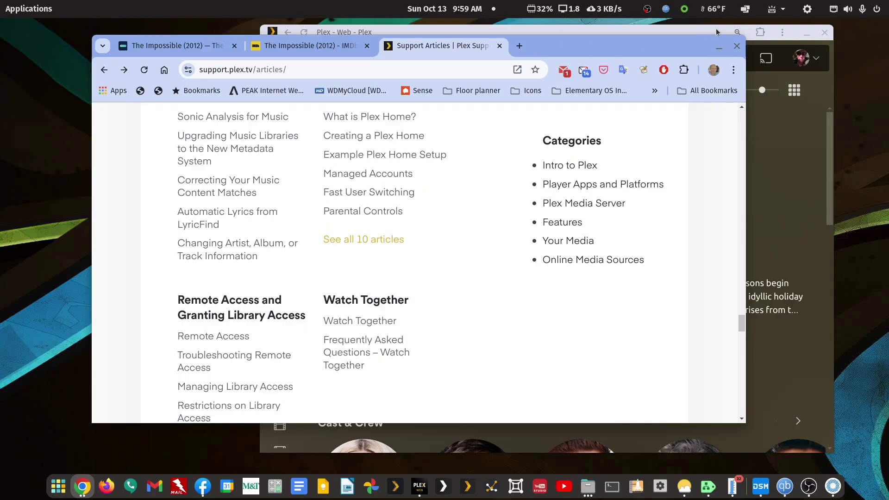
pyautogui.click(719, 47)
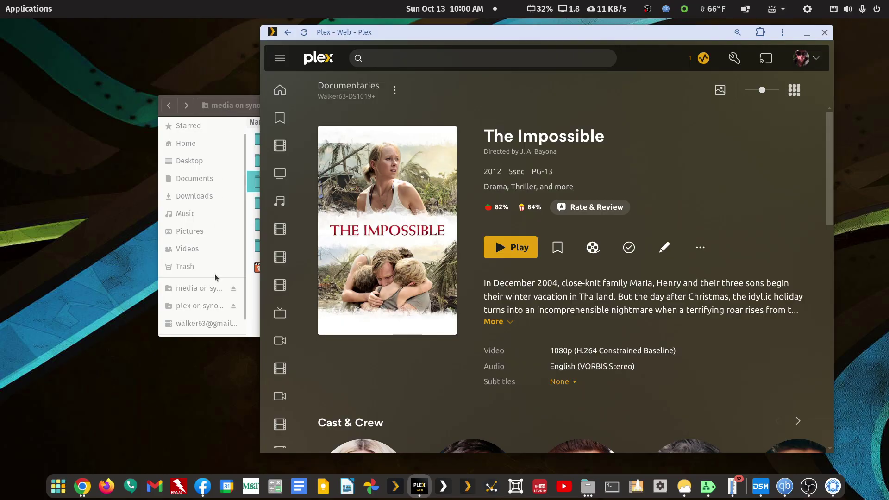
# Move The Impossible folder out of movie-documentary back into movie-libraries.
pyautogui.click(218, 334)
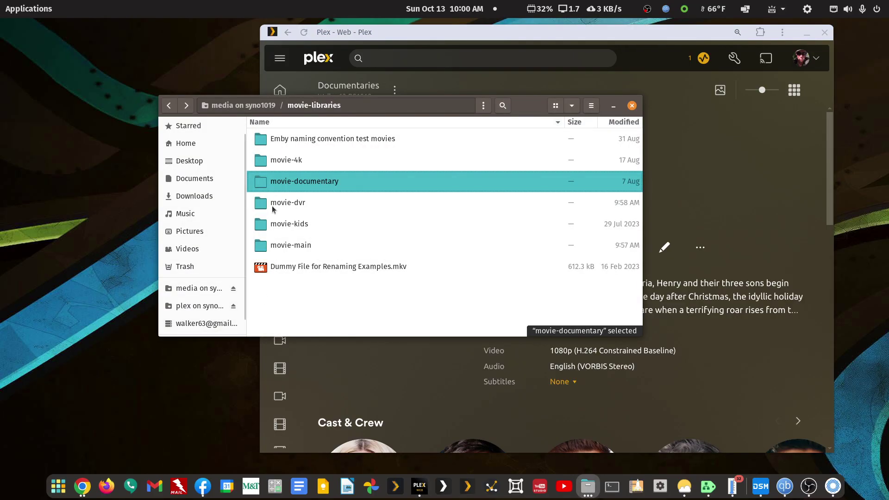
pyautogui.doubleClick(290, 186)
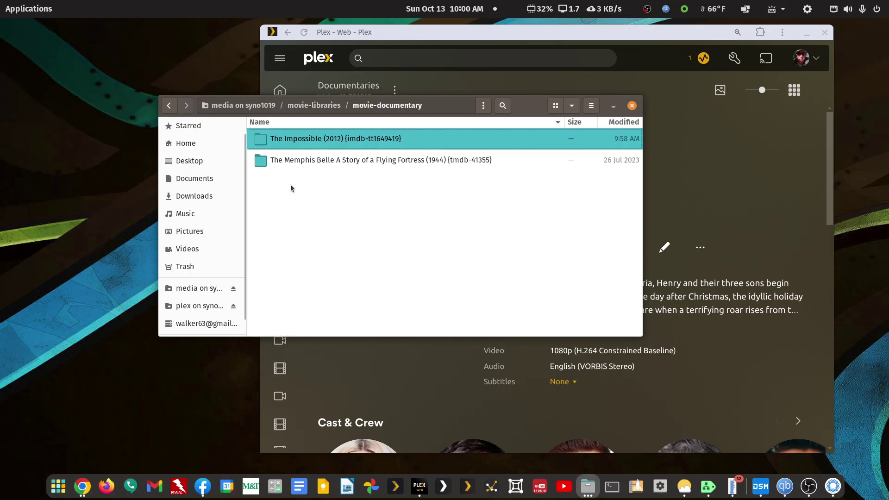
pyautogui.rightClick(313, 145)
pyautogui.click(324, 203)
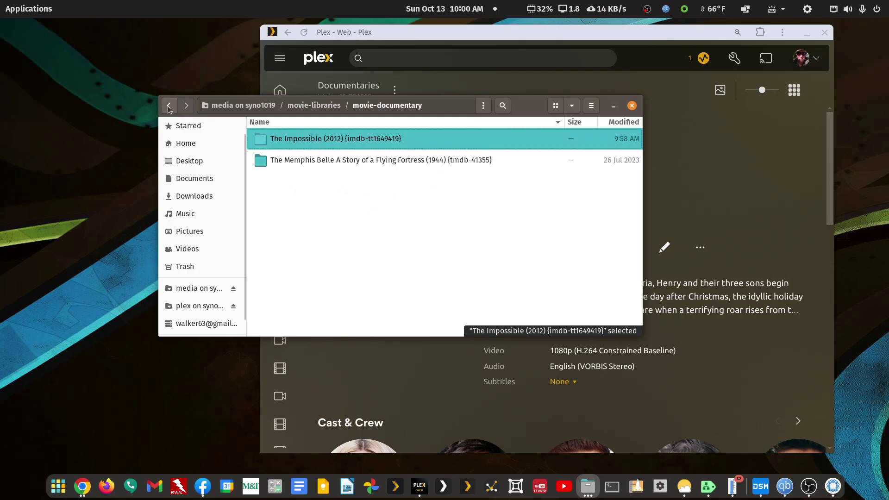
pyautogui.click(168, 108)
pyautogui.rightClick(329, 315)
pyautogui.click(351, 352)
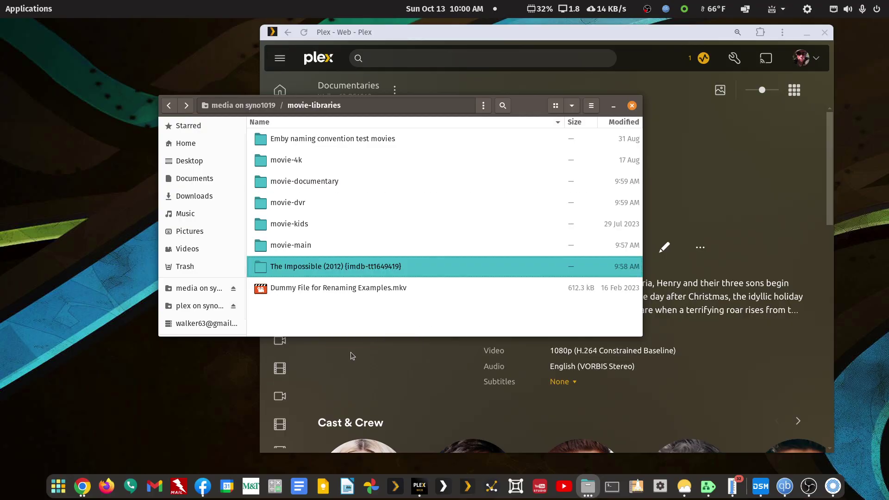
# Rename the folder from The Impossible (2012) {imdb-tt1649419} to the.impossible.2012.als.door.step.1080.x264.aac.6ch.
pyautogui.rightClick(337, 270)
pyautogui.click(390, 396)
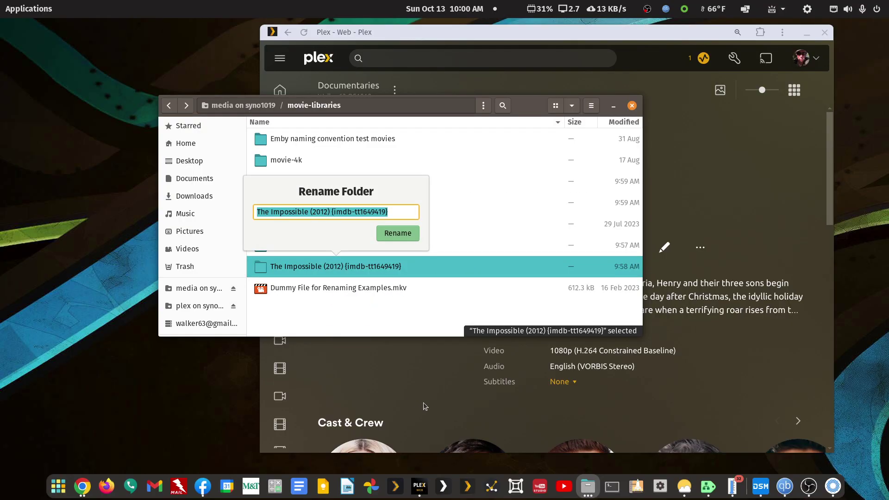
pyautogui.press('End')
pyautogui.hotkey('shift', 'Left')
pyautogui.hotkey('shift', 'Left')
pyautogui.hotkey('shift', 'Left')
pyautogui.hotkey('shift', 'Left')
pyautogui.hotkey('shift', 'Left')
pyautogui.hotkey('shift', 'Left')
pyautogui.hotkey('shift', 'Left')
pyautogui.hotkey('shift', 'Left')
pyautogui.hotkey('shift', 'Left')
pyautogui.hotkey('shift', 'Left')
pyautogui.hotkey('shift', 'Left')
pyautogui.hotkey('shift', 'Left')
pyautogui.hotkey('shift', 'Left')
pyautogui.hotkey('shift', 'Left')
pyautogui.hotkey('shift', 'Left')
pyautogui.hotkey('shift', 'Left')
pyautogui.hotkey('shift', 'Left')
pyautogui.hotkey('shift', 'Left')
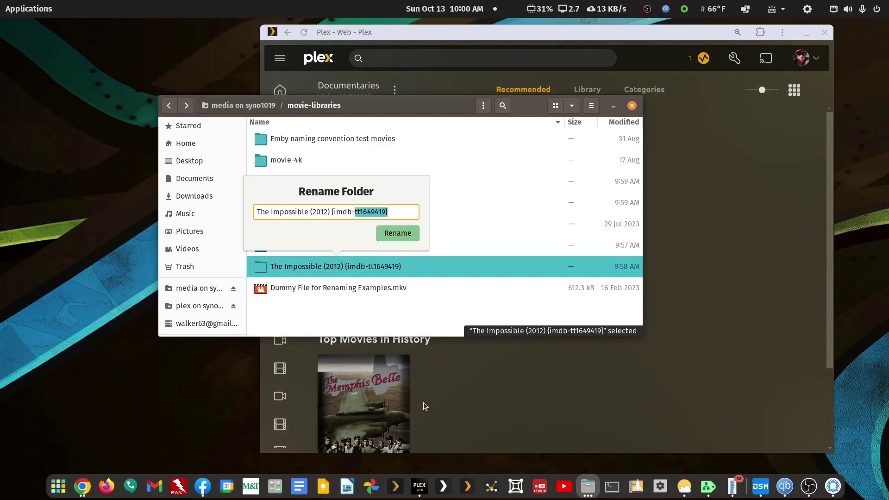
pyautogui.press('BackSpace')
pyautogui.press('Left')
pyautogui.press('Left')
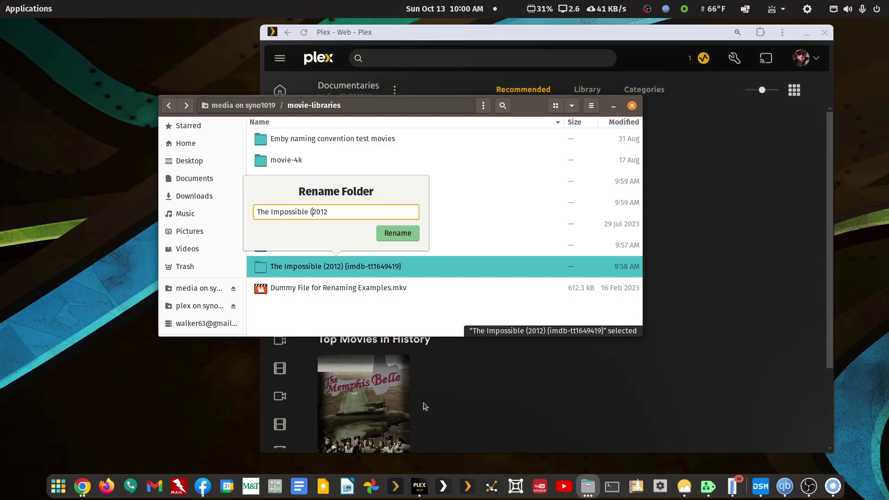
pyautogui.press('BackSpace')
pyautogui.press('BackSpace')
pyautogui.write('.')
pyautogui.press('Delete')
pyautogui.write('i')
pyautogui.press('BackSpace')
pyautogui.write('.')
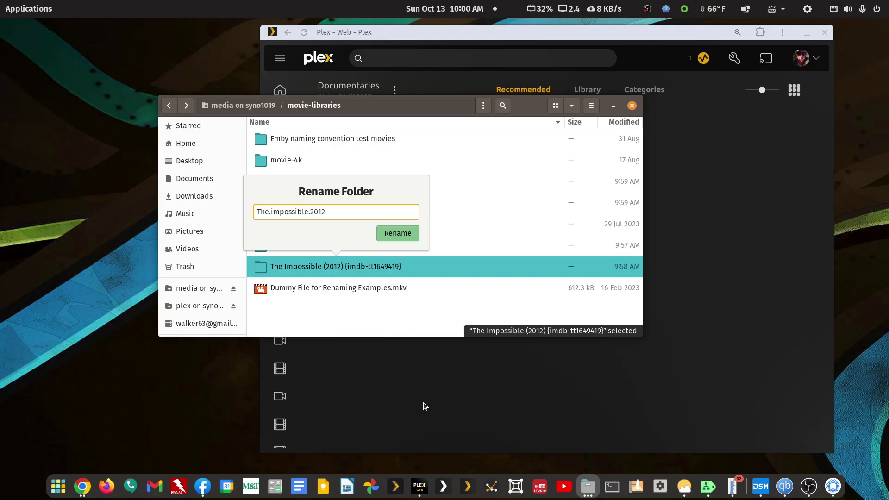
pyautogui.press('BackSpace')
pyautogui.write('the.')
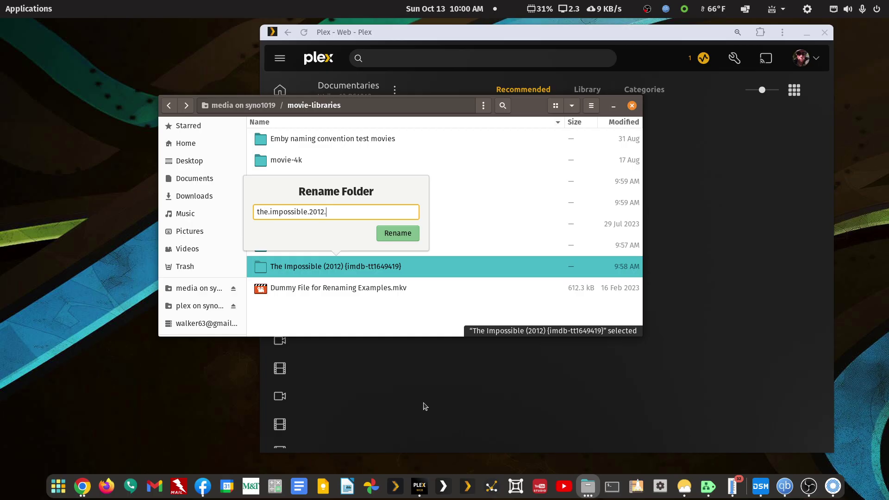
pyautogui.write('als.door.step.1080.x264.')
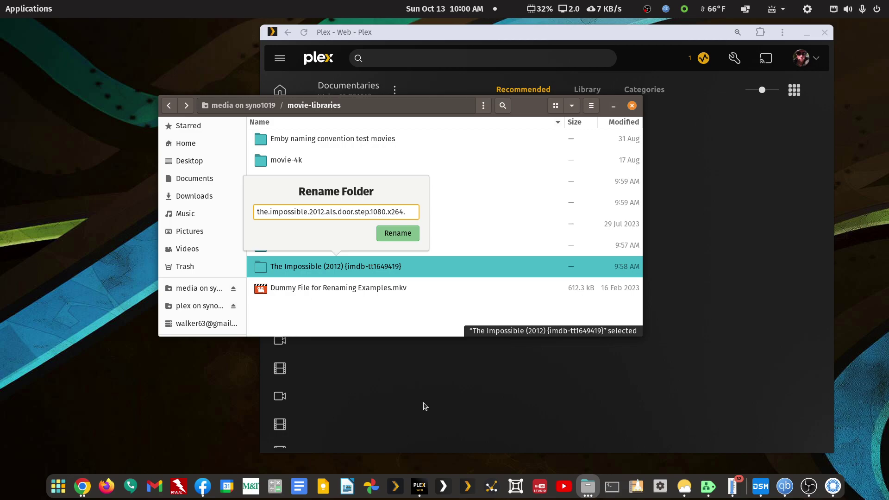
pyautogui.write('c.6ch')
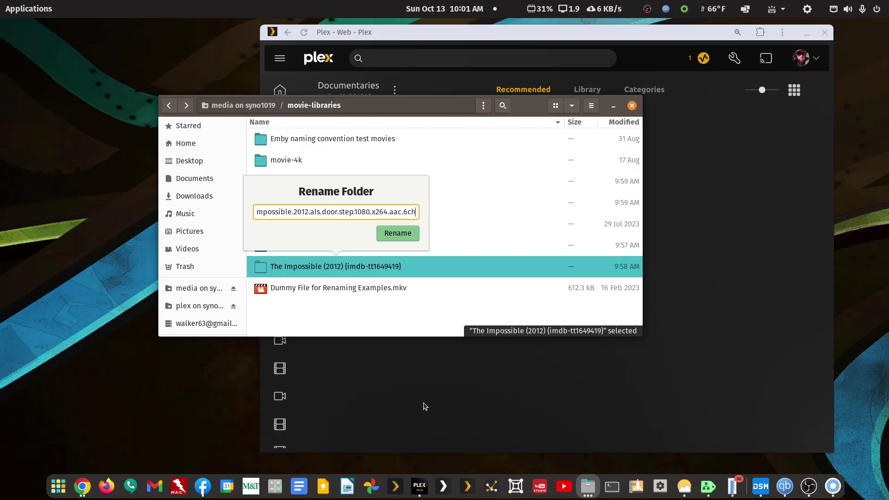
pyautogui.press('Return')
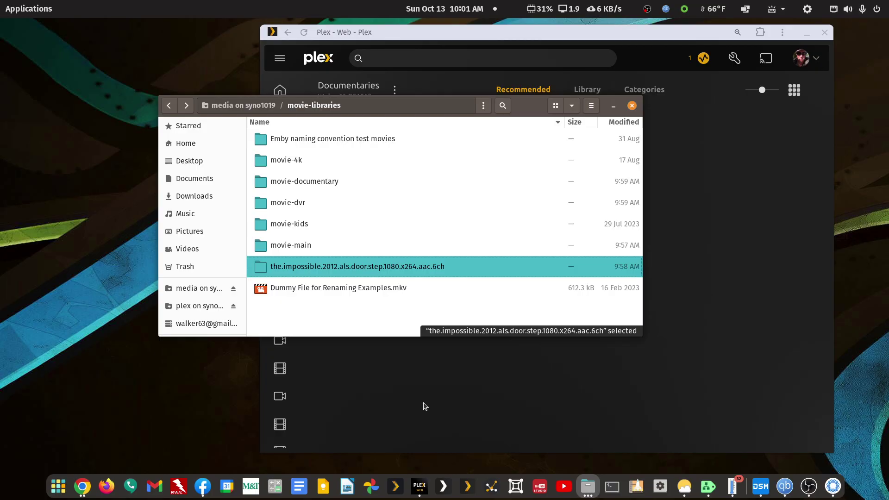
pyautogui.rightClick(377, 267)
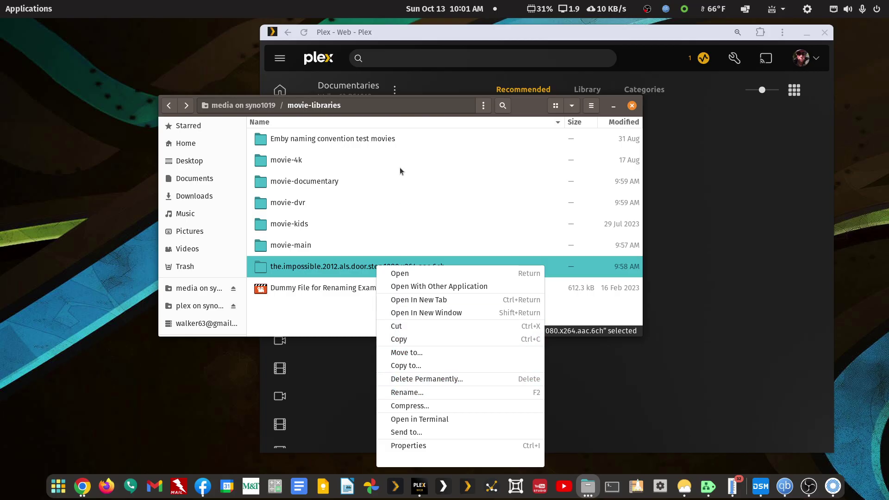
# Copy the folder's name and rename the .mkv inside to the same release-style name.
pyautogui.press('Escape')
pyautogui.press('F2')
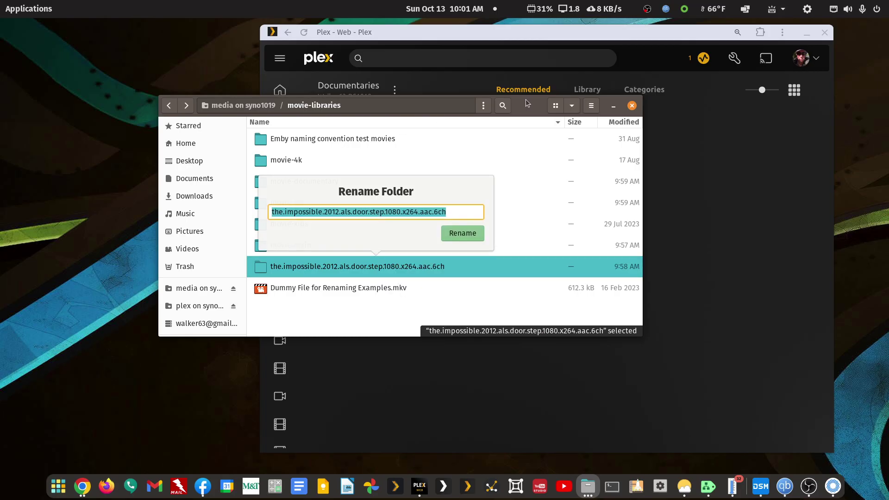
pyautogui.press('Escape')
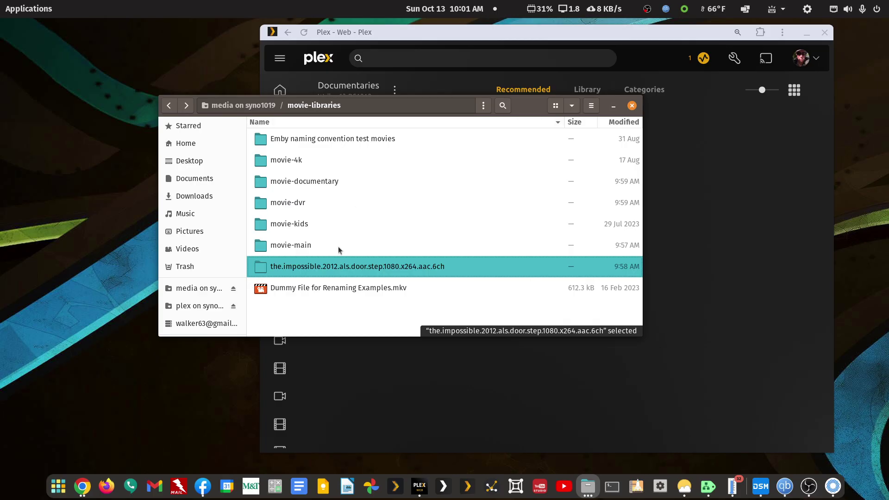
pyautogui.doubleClick(348, 268)
pyautogui.rightClick(364, 139)
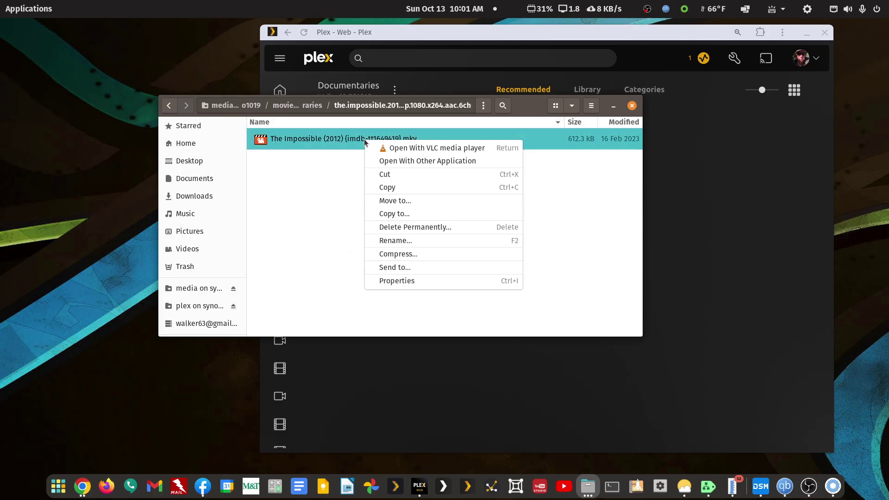
pyautogui.click(385, 240)
pyautogui.hotkey('ctrl', 'v')
pyautogui.press('Return')
# Move the release-named folder from movie-libraries into movie-kids.
pyautogui.click(178, 108)
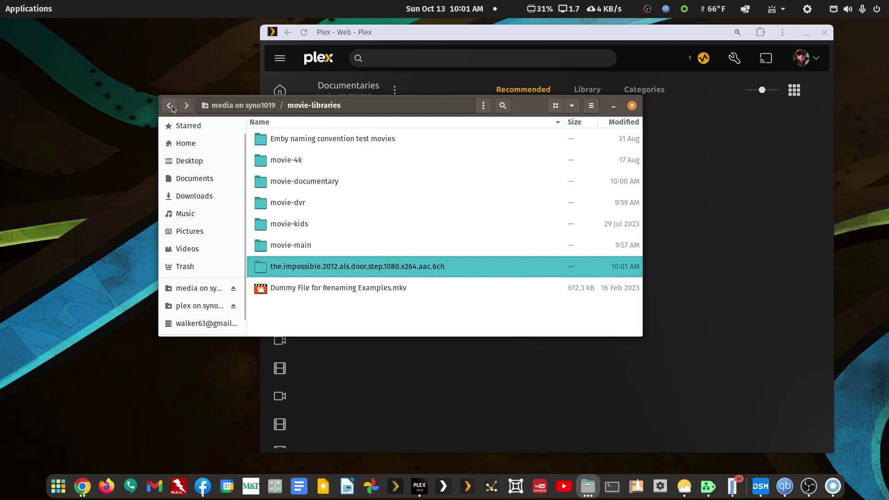
pyautogui.rightClick(290, 267)
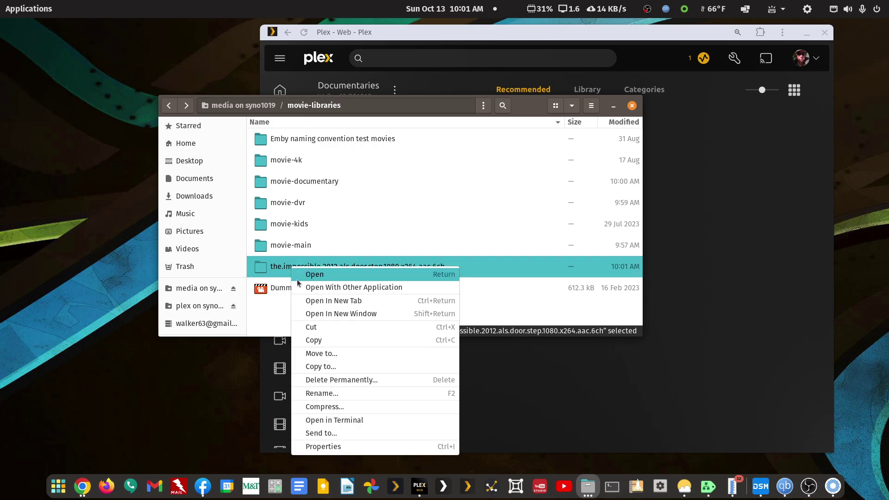
pyautogui.click(317, 327)
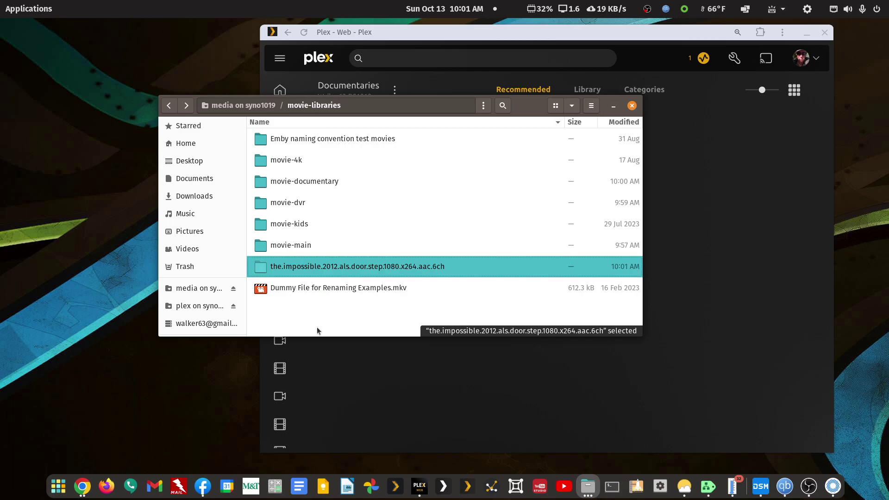
pyautogui.rightClick(294, 223)
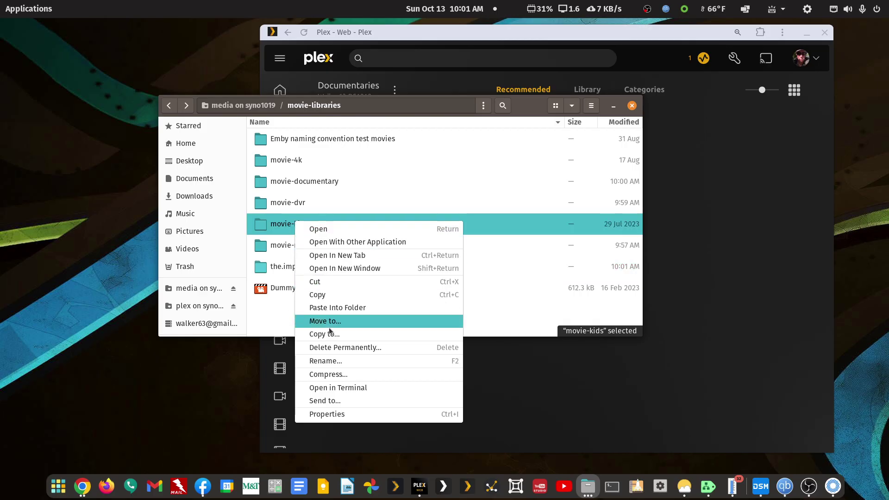
pyautogui.click(339, 308)
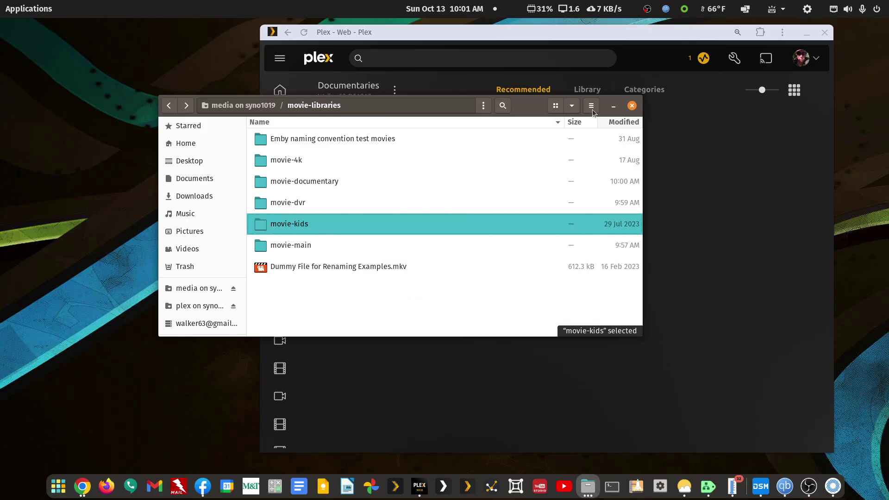
# Open The Impossible (2012) in the Movie - Kids library, check its options menu, and return.
pyautogui.click(612, 44)
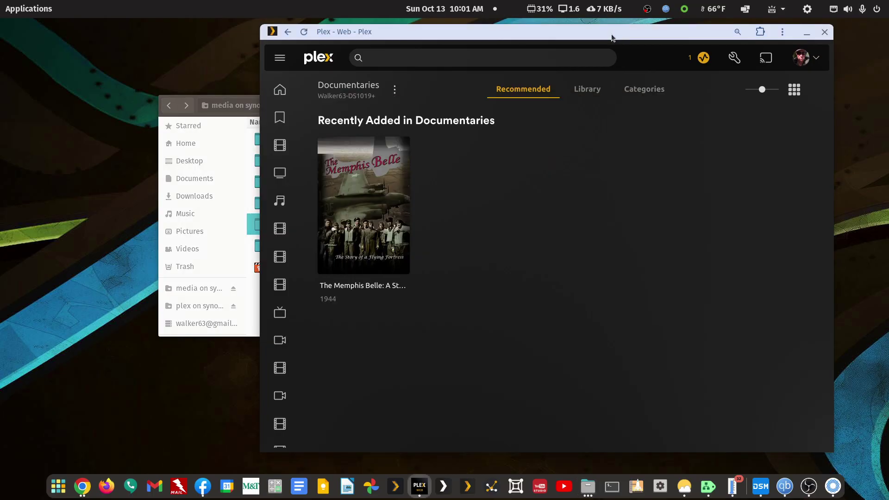
pyautogui.click(289, 33)
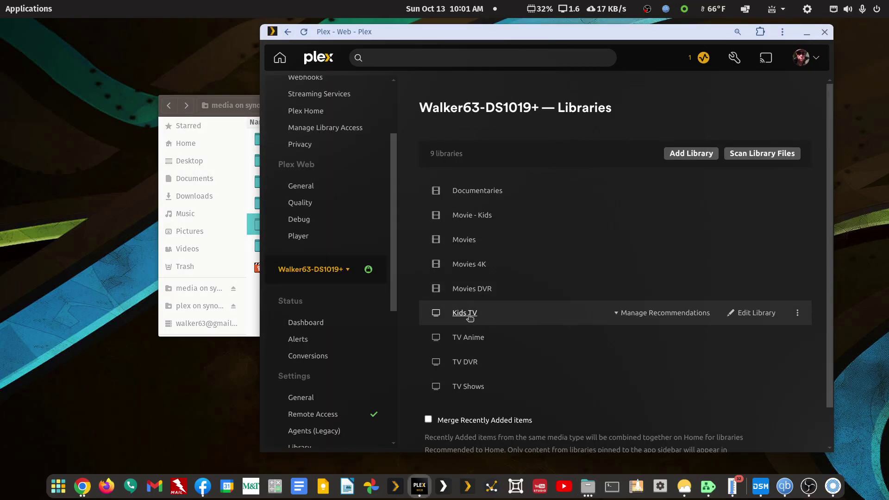
pyautogui.click(483, 214)
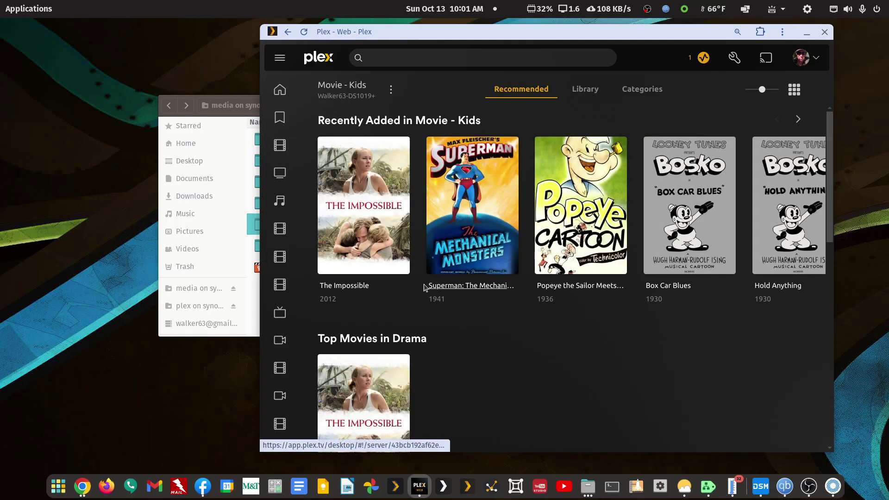
pyautogui.click(406, 206)
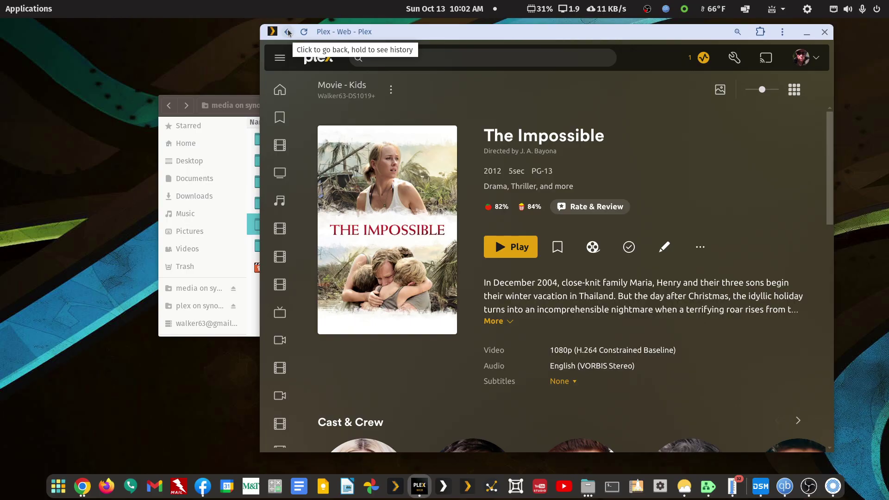
pyautogui.click(699, 246)
pyautogui.moveTo(699, 247)
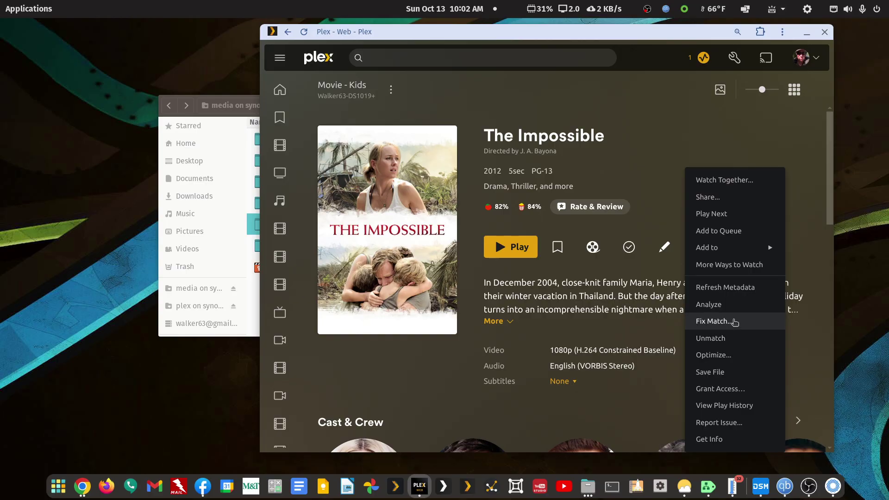
pyautogui.click(287, 34)
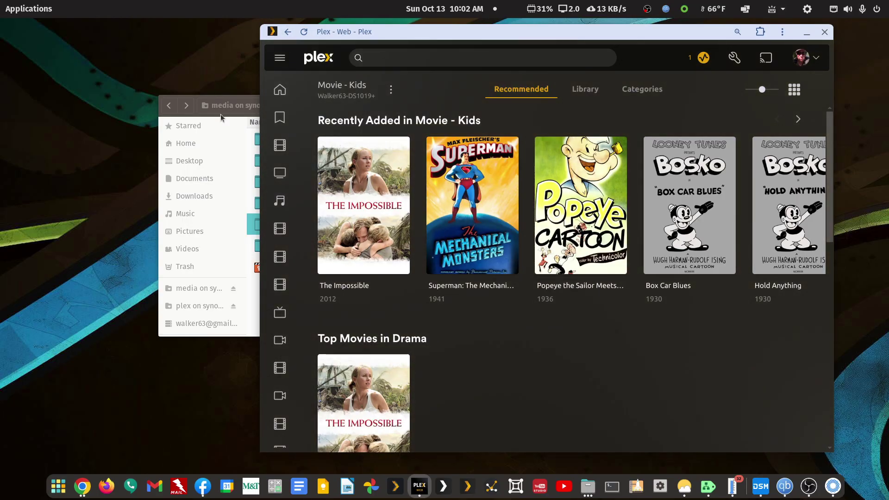
# Check movie-kids, then paste the release-named Impossible folder back into movie-libraries.
pyautogui.click(218, 116)
pyautogui.doubleClick(293, 227)
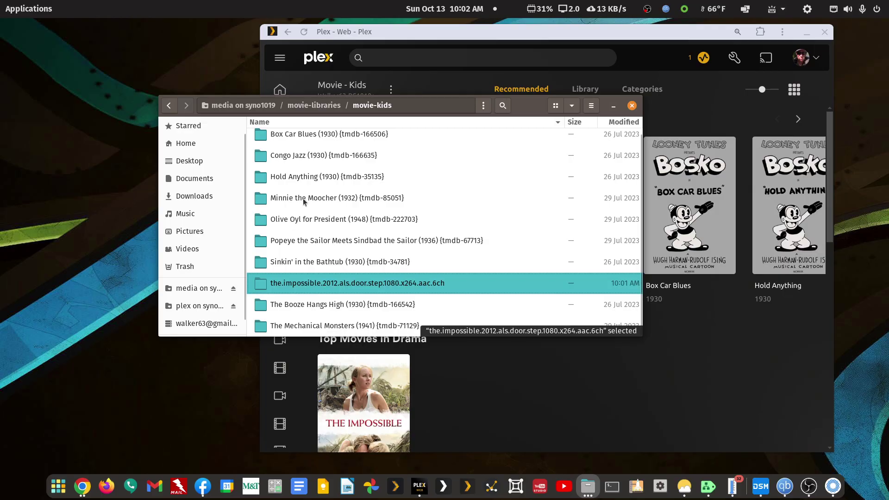
pyautogui.rightClick(292, 284)
pyautogui.press('Escape')
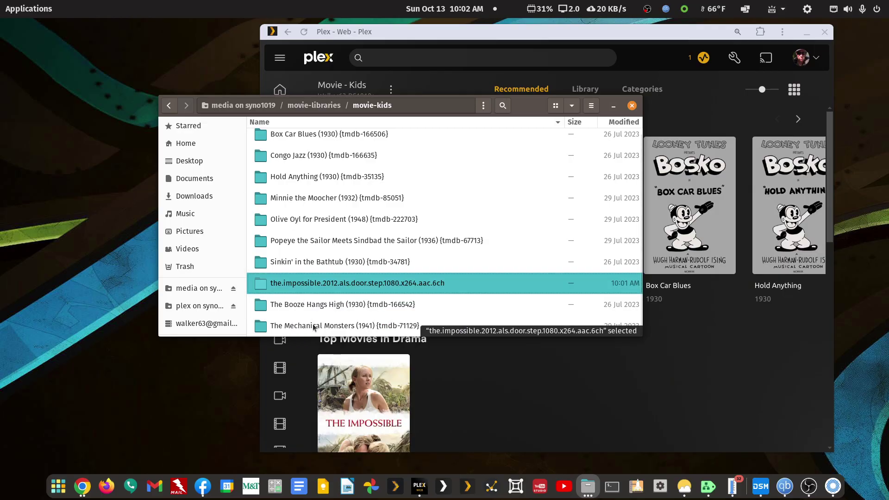
pyautogui.click(169, 105)
pyautogui.rightClick(286, 230)
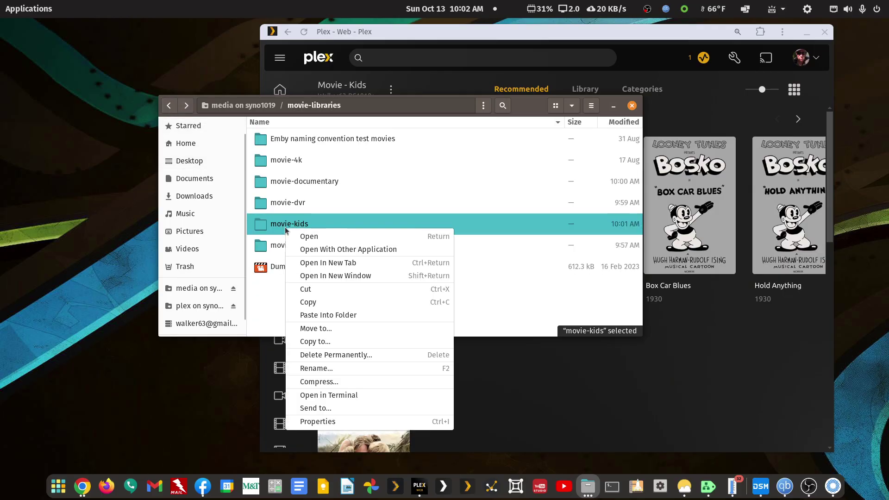
pyautogui.rightClick(275, 315)
pyautogui.rightClick(275, 313)
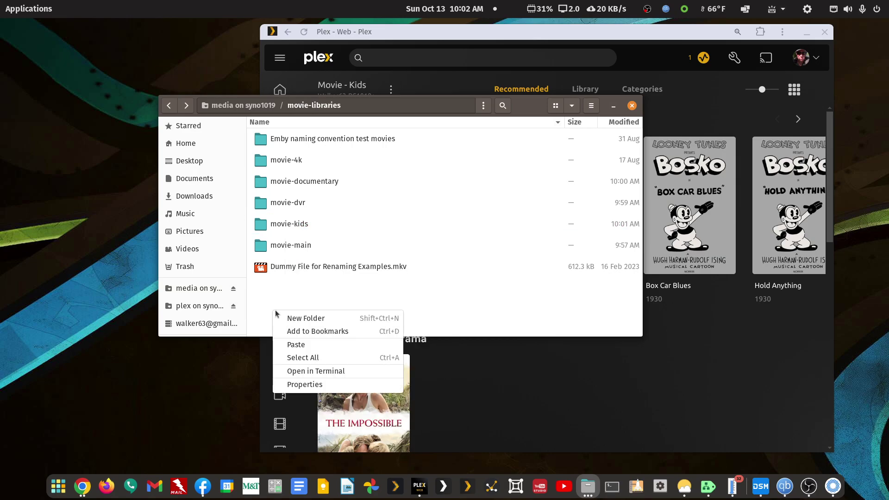
pyautogui.click(296, 350)
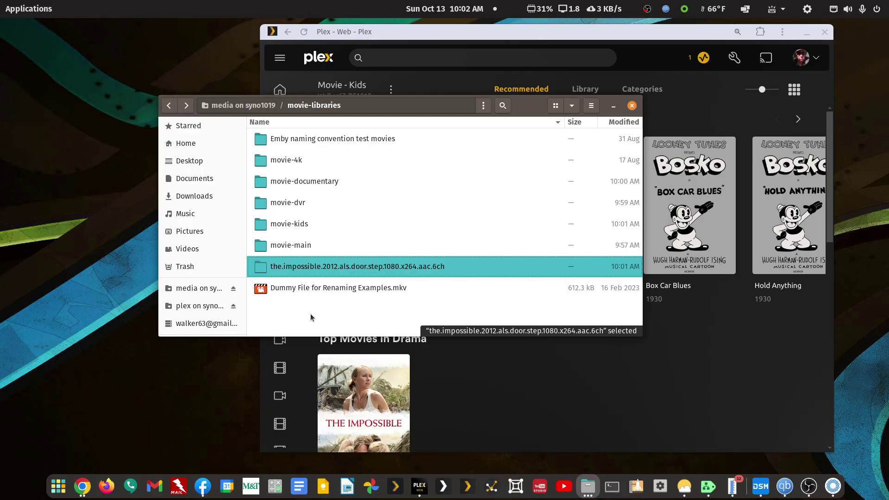
# Open the release-named Impossible folder in FileBot through Open With Other Application.
pyautogui.rightClick(334, 268)
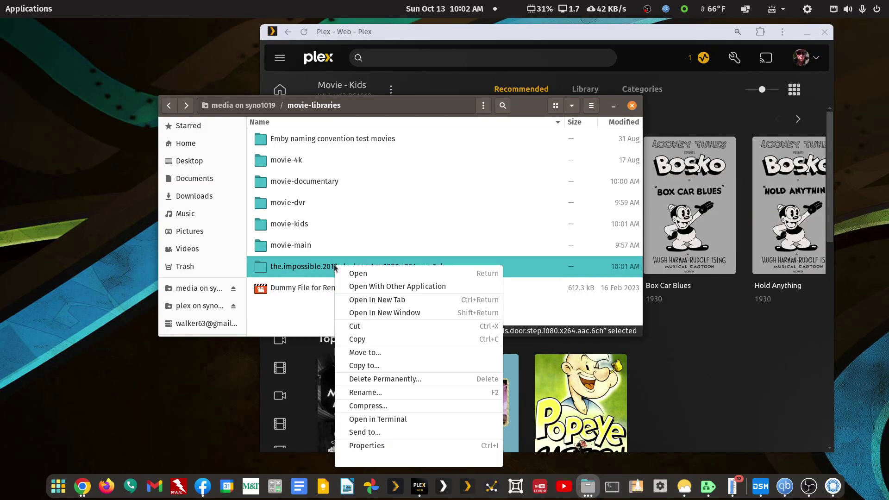
pyautogui.click(371, 313)
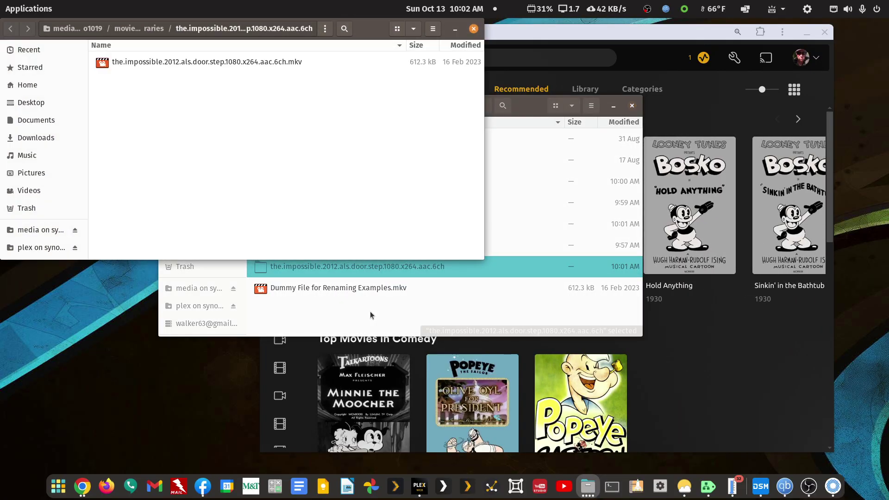
pyautogui.click(473, 28)
pyautogui.rightClick(310, 270)
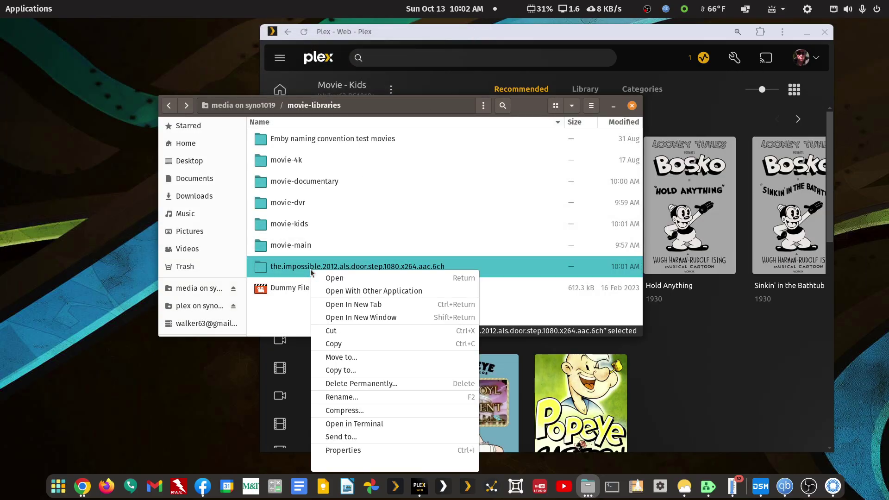
pyautogui.click(341, 292)
pyautogui.click(345, 188)
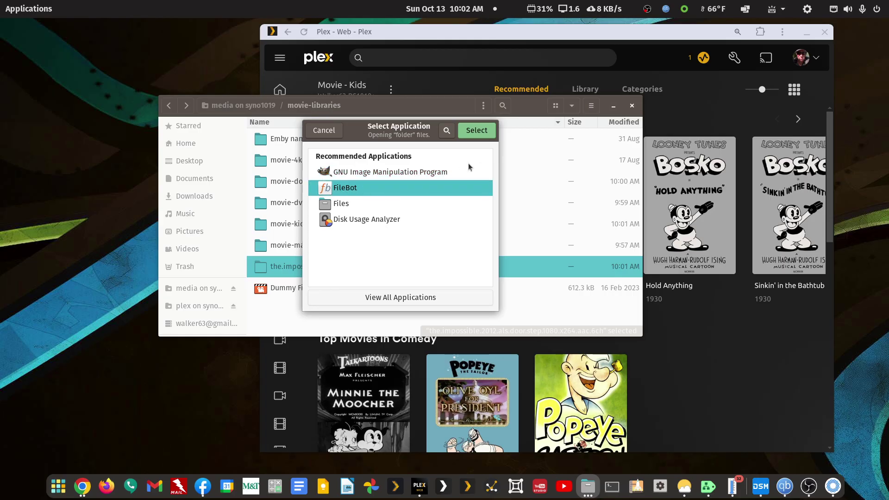
pyautogui.click(476, 131)
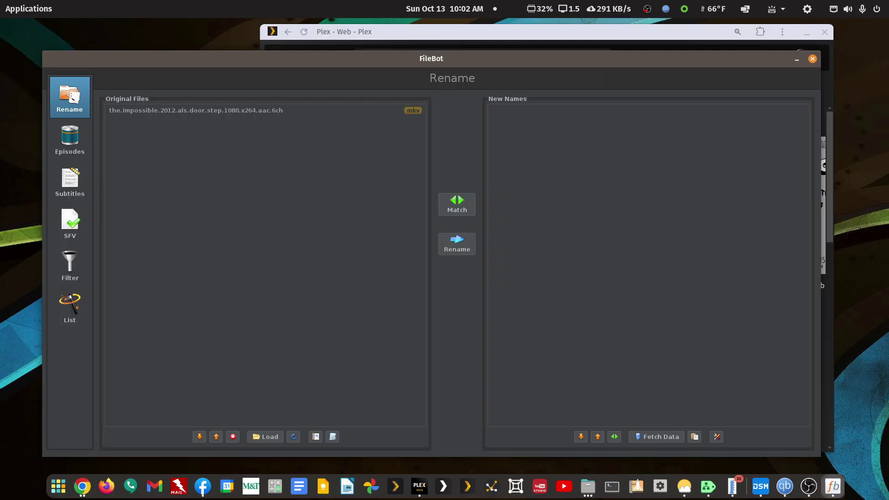
# Match the .mkv against TheMovieDB in Movie Mode, proposing the name The.Impossible.2012.AVC.
pyautogui.click(808, 486)
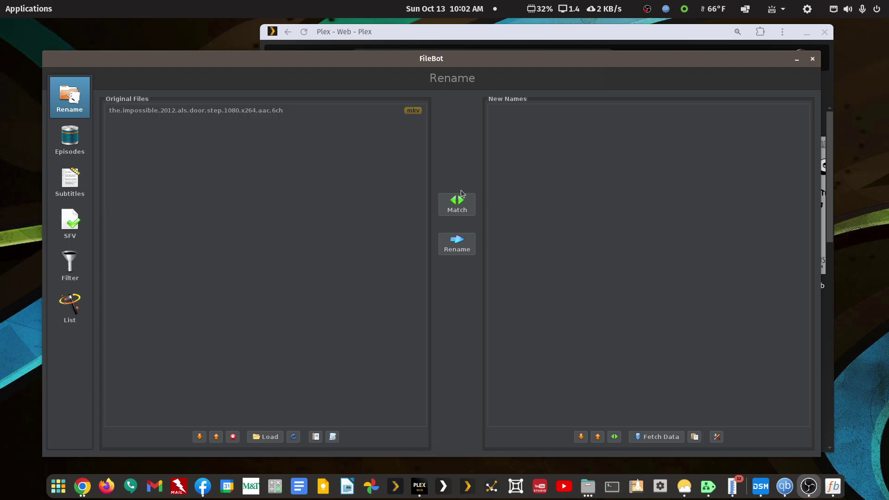
pyautogui.click(462, 211)
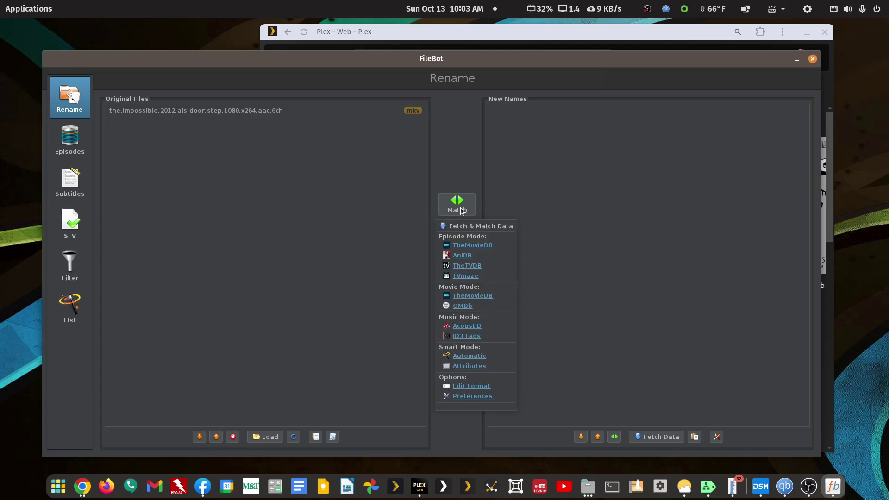
pyautogui.click(472, 296)
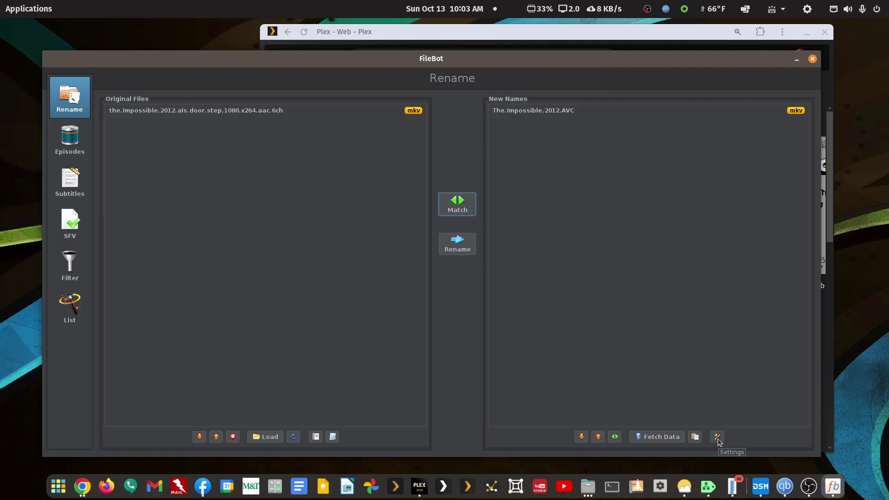
# Set the New Names format to {drive}/Media/{plex.id} from Recent Formats and match the file.
pyautogui.rightClick(554, 113)
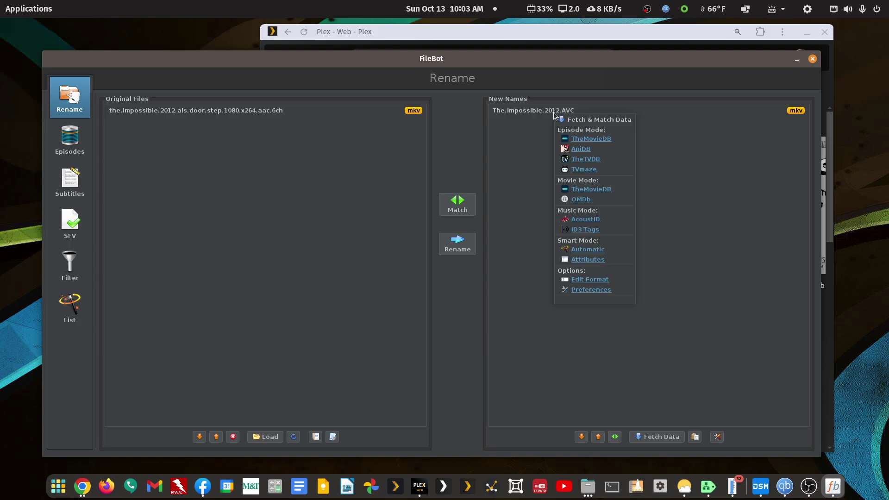
pyautogui.click(579, 280)
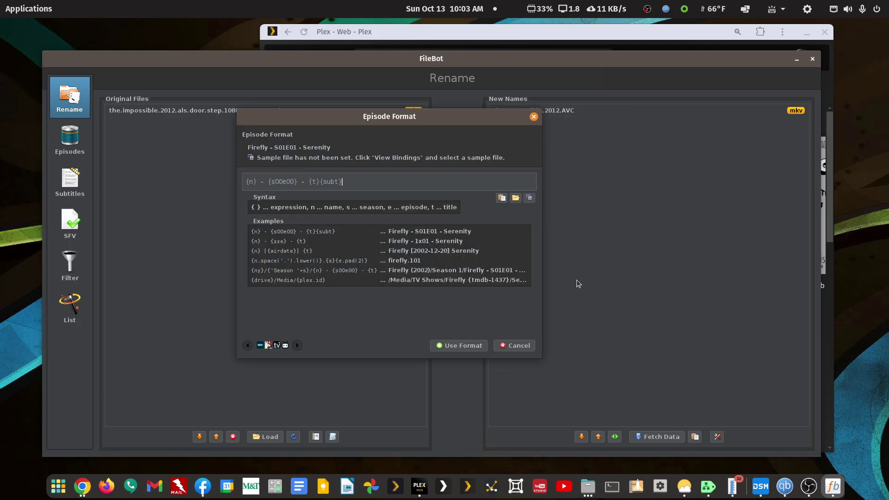
pyautogui.click(502, 198)
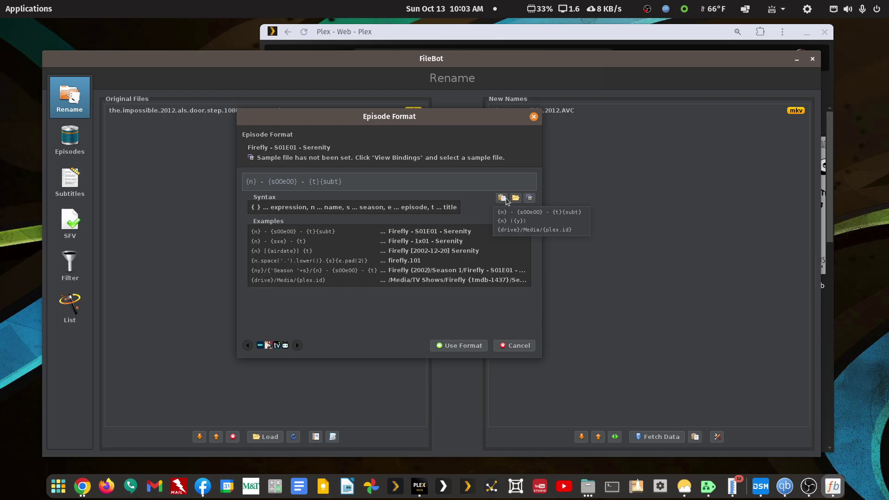
pyautogui.click(518, 231)
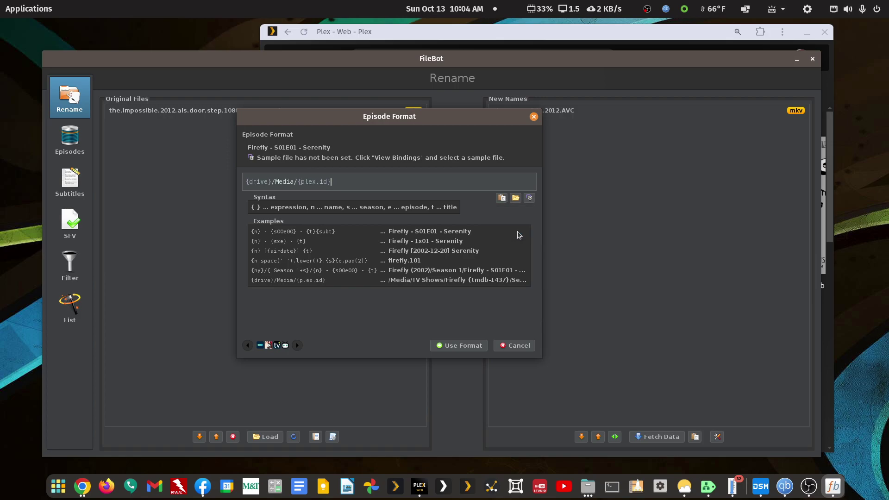
pyautogui.click(471, 346)
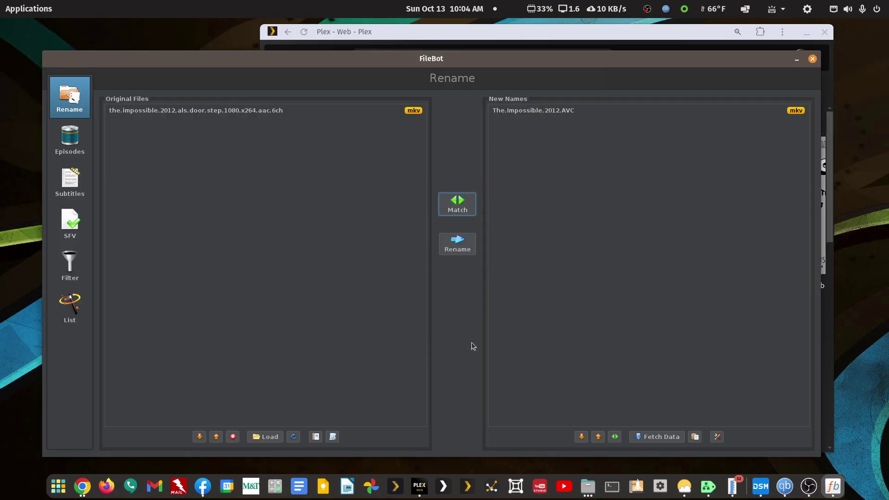
pyautogui.click(458, 205)
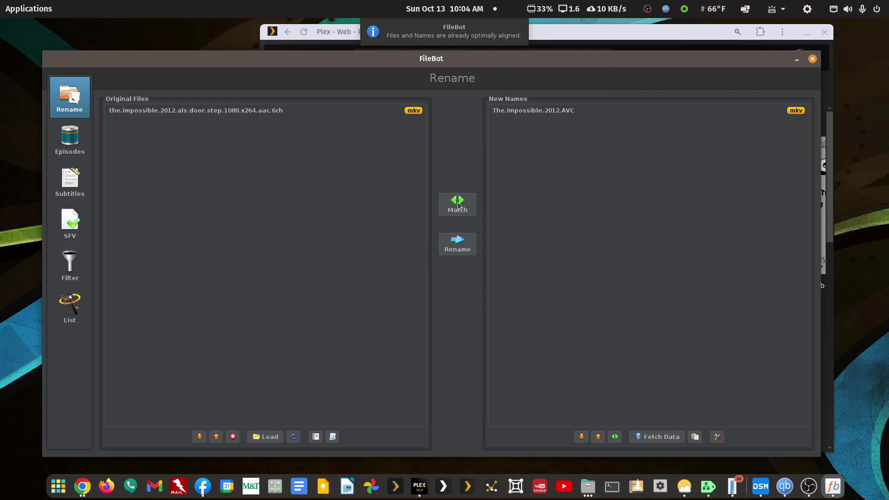
# Dismiss the fetch and match options and close FileBot.
pyautogui.rightClick(529, 113)
pyautogui.click(518, 145)
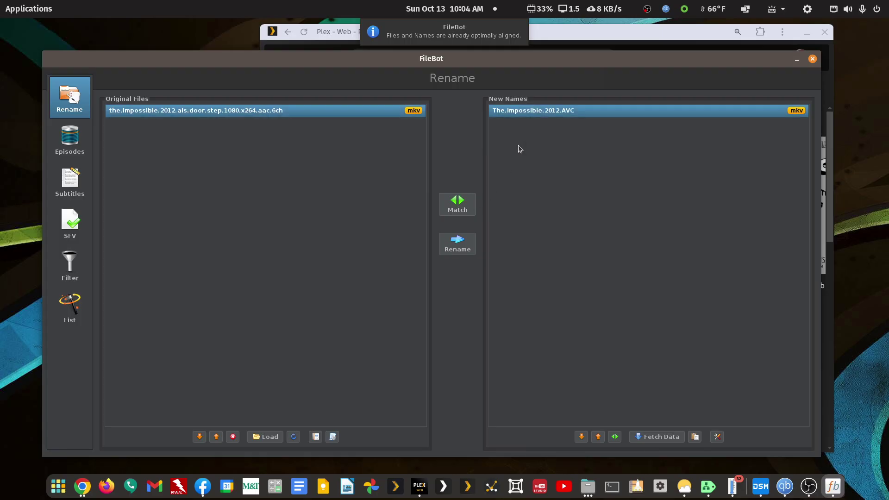
pyautogui.click(813, 58)
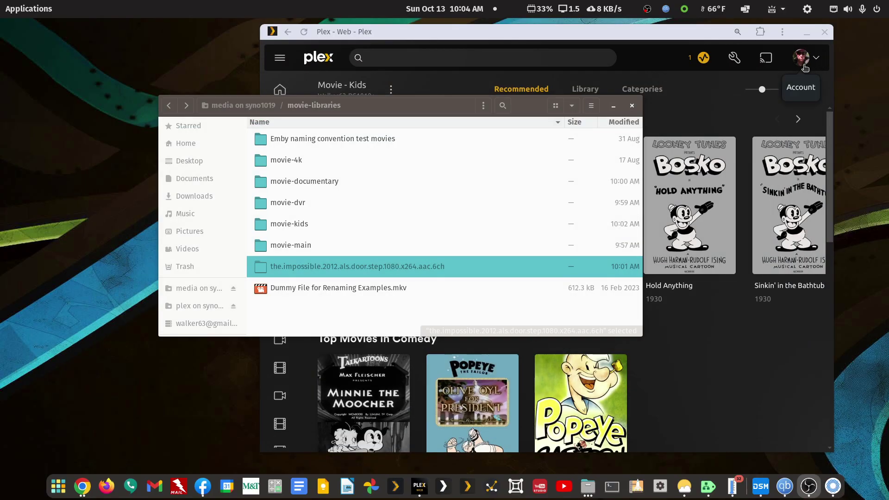
# Open the 1080p movie folder in FileBot with Open With Other Application, then bring up the Presets list.
pyautogui.rightClick(343, 266)
pyautogui.click(357, 284)
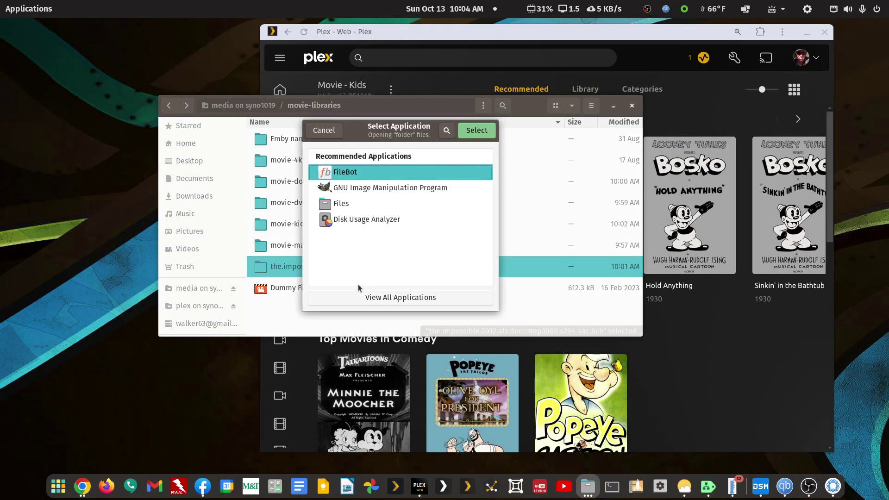
pyautogui.click(477, 132)
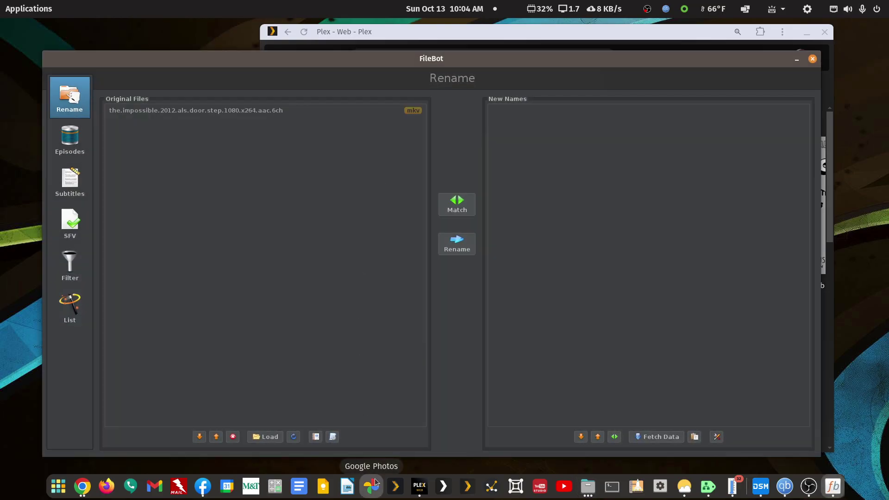
pyautogui.click(333, 438)
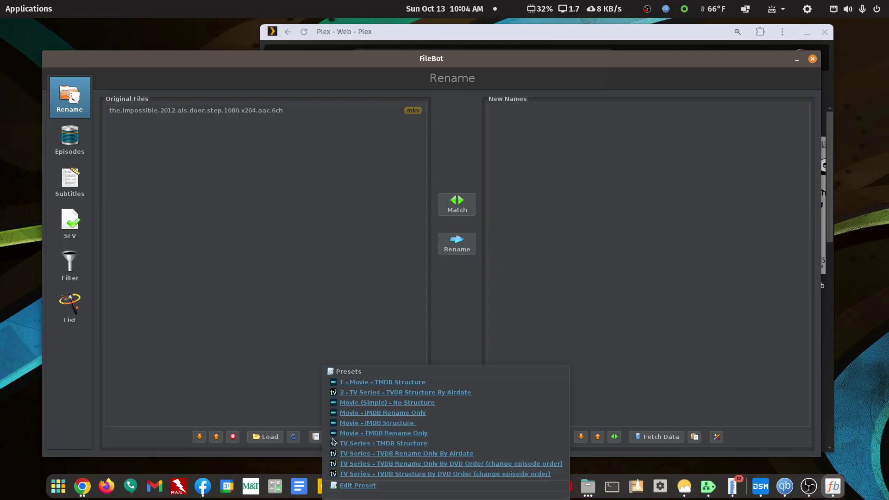
pyautogui.click(379, 338)
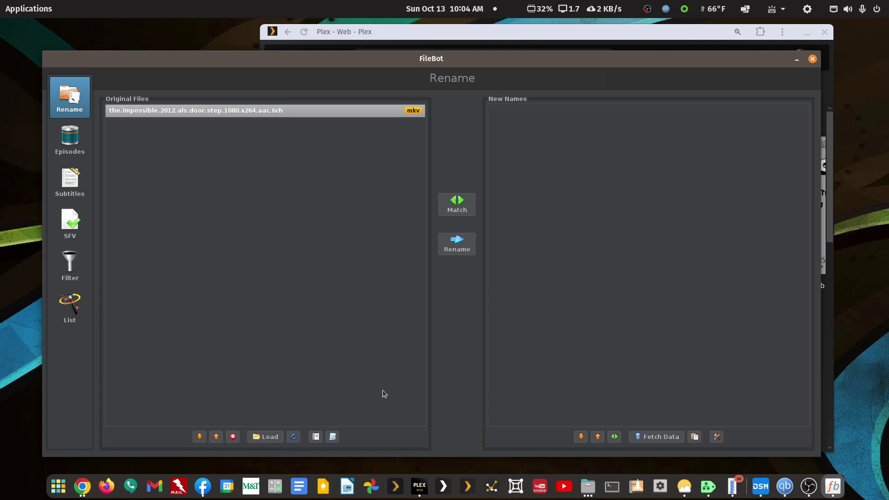
pyautogui.click(332, 437)
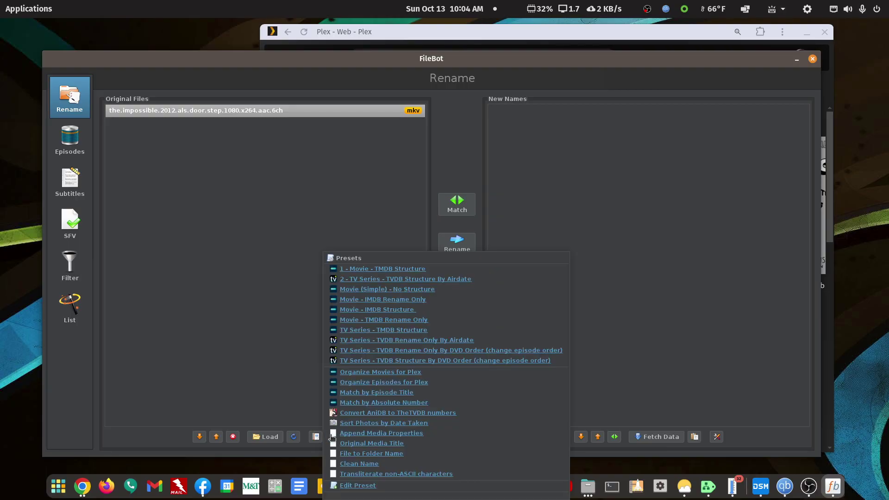
# Apply Organize Movies for Plex and scroll New Names to check the proposed Media/Movies path.
pyautogui.click(379, 372)
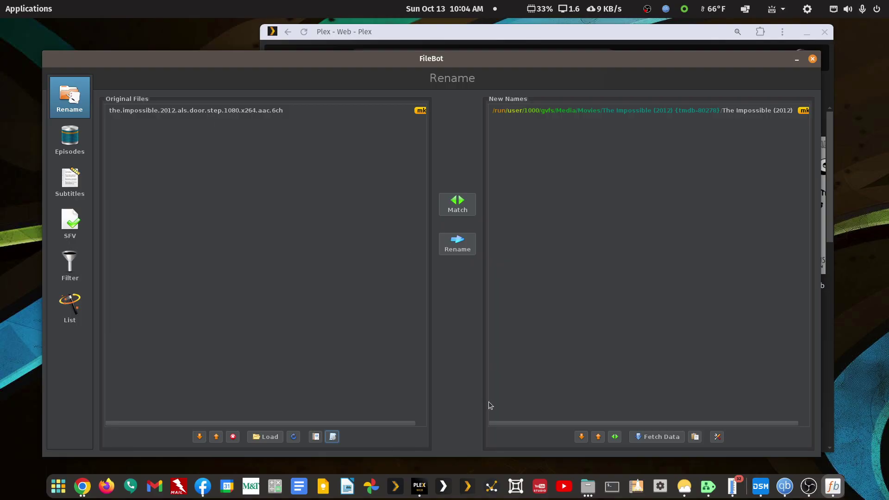
pyautogui.moveTo(637, 421); pyautogui.dragTo(696, 413)
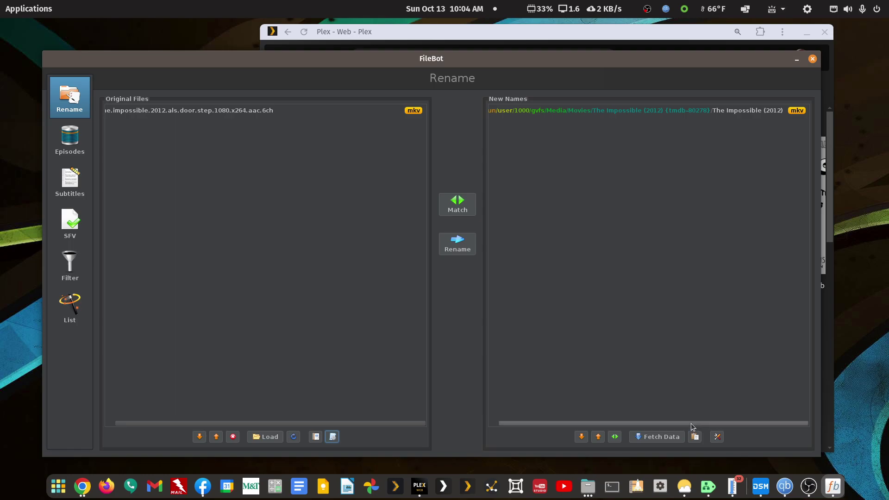
pyautogui.moveTo(691, 423); pyautogui.dragTo(653, 419)
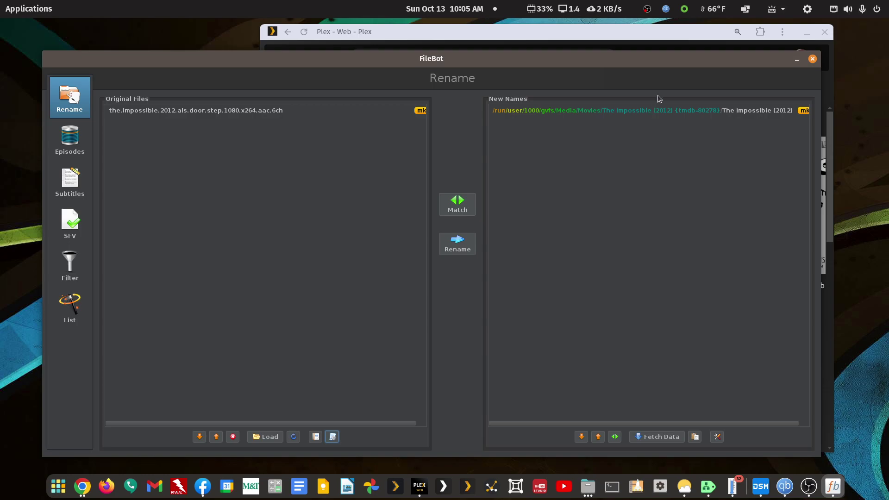
pyautogui.click(332, 436)
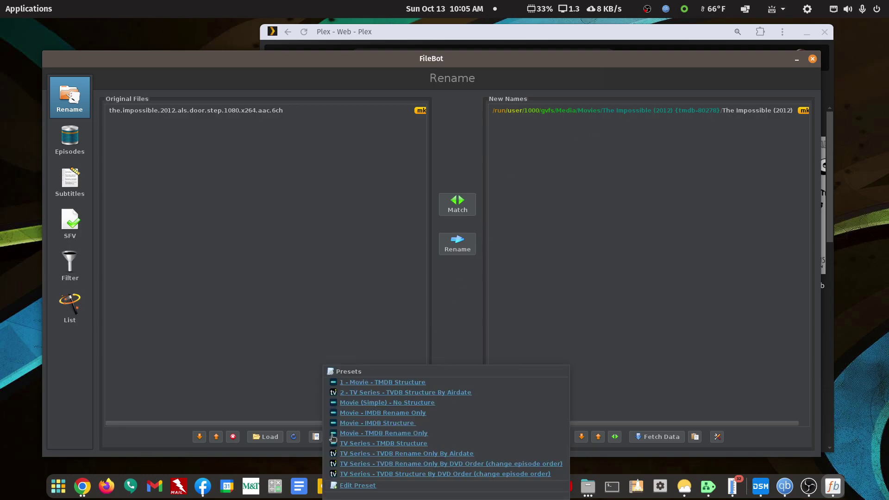
# Switch to the 1 - Movie - TMDB Structure preset and scroll New Names to check the proposed path.
pyautogui.click(408, 382)
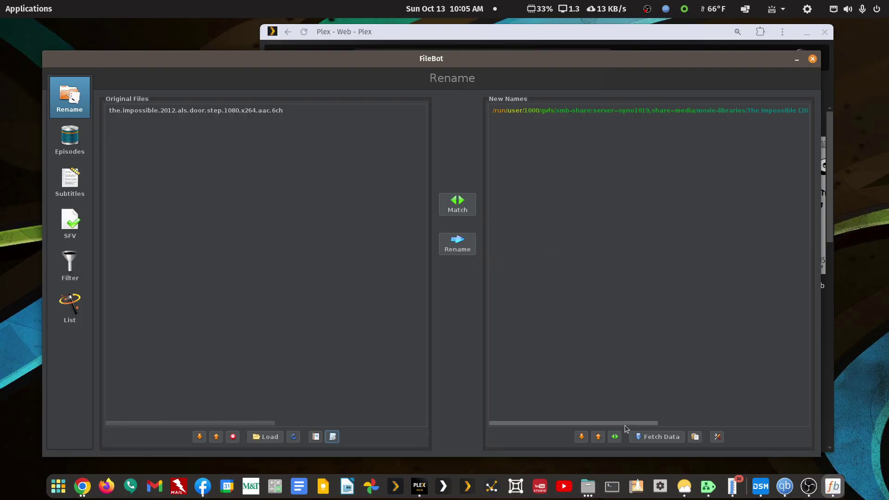
pyautogui.moveTo(626, 423); pyautogui.dragTo(733, 423)
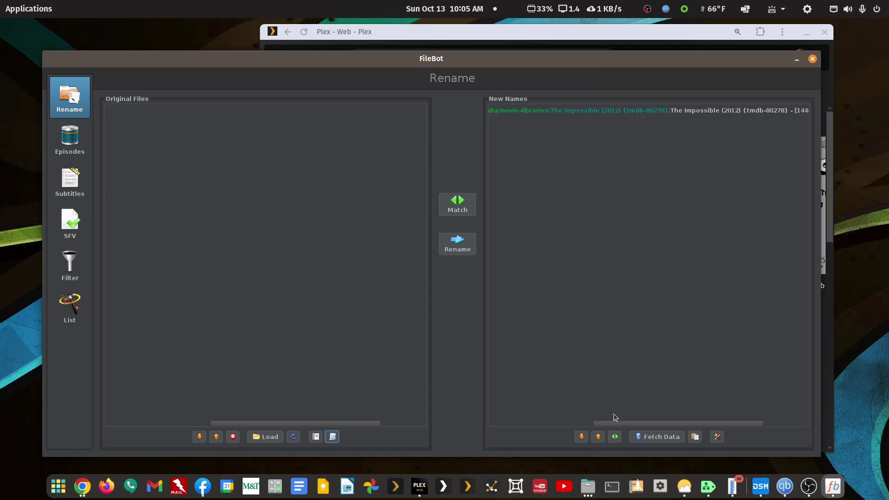
pyautogui.moveTo(617, 422); pyautogui.dragTo(676, 421)
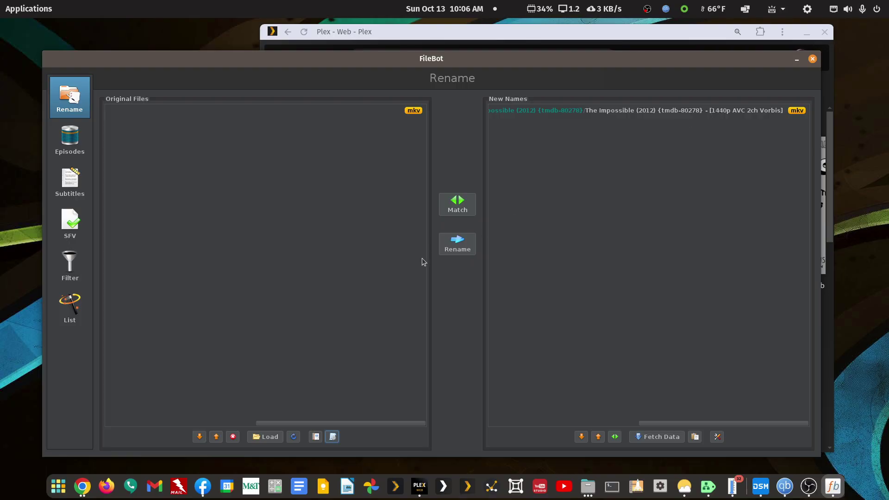
# Rename the movie, close FileBot, and refresh Files to show the renamed folder.
pyautogui.click(455, 244)
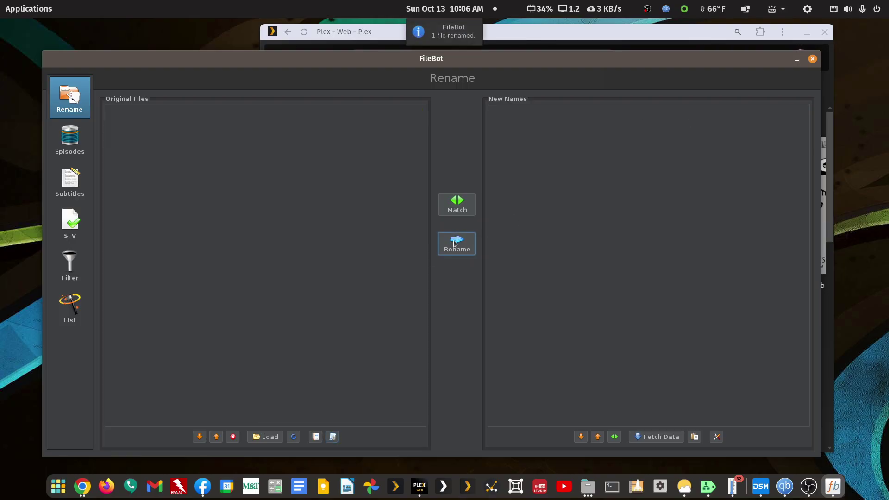
pyautogui.click(813, 58)
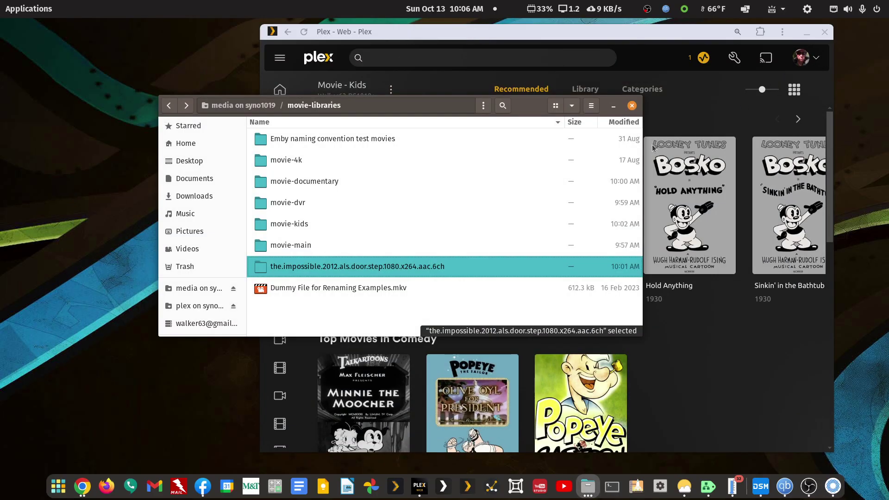
pyautogui.click(377, 312)
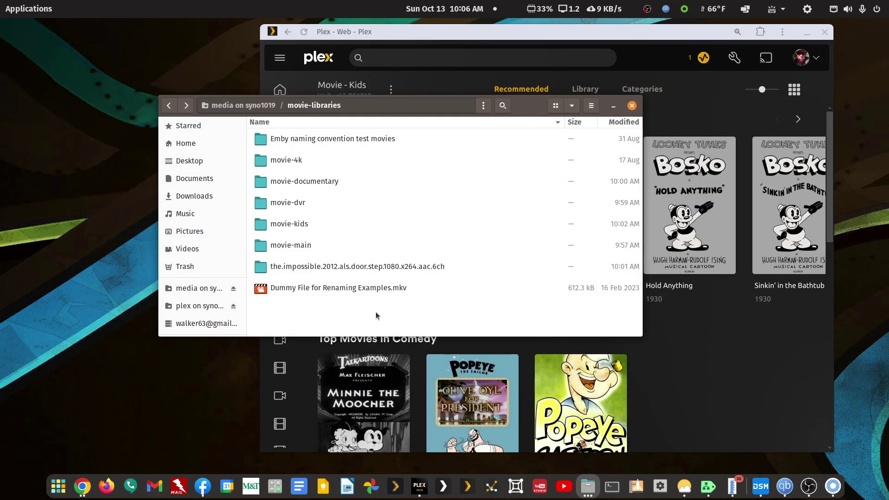
pyautogui.press('F5')
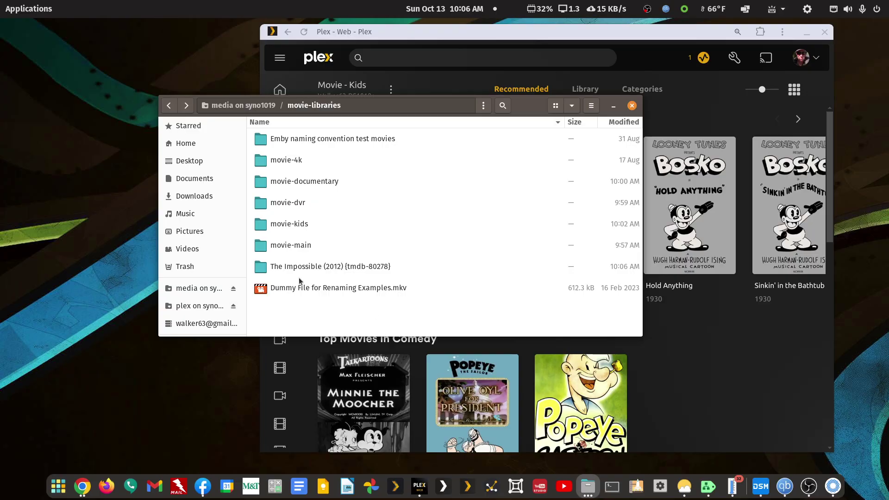
# Check the mkv inside The Impossible (2012) {tmdb-80278} and cut the folder to move into movie-4k.
pyautogui.doubleClick(287, 267)
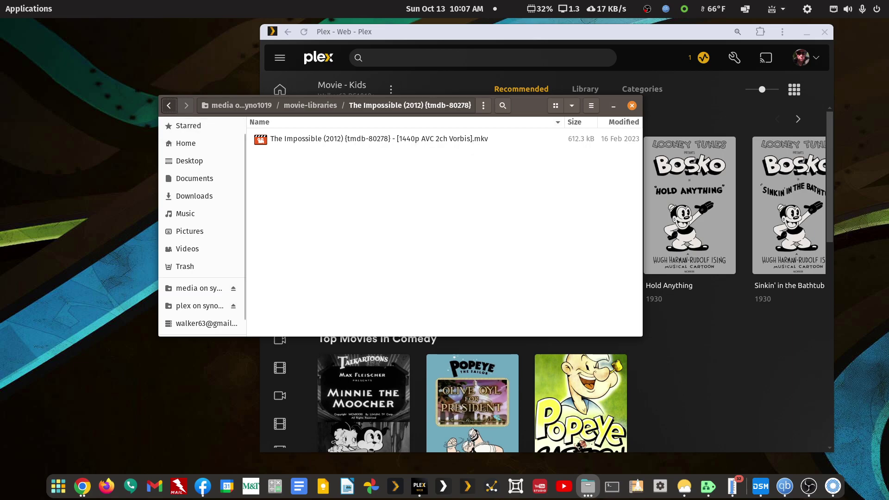
pyautogui.click(170, 106)
pyautogui.rightClick(282, 267)
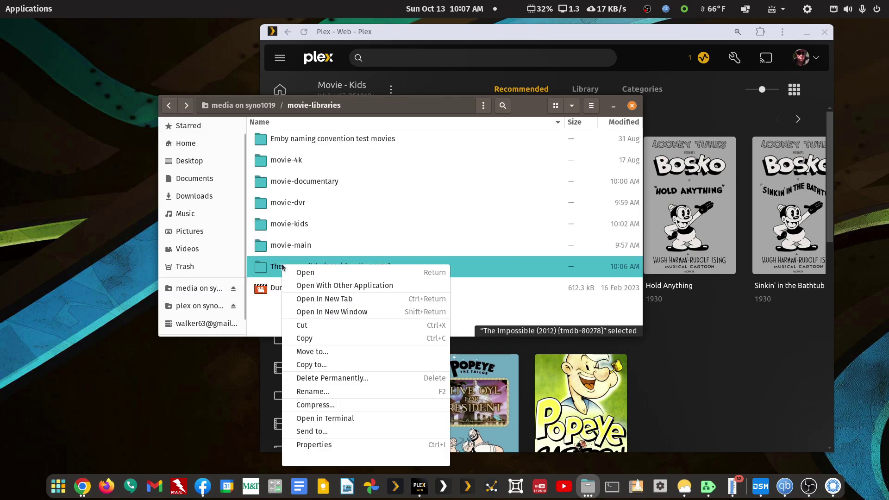
pyautogui.click(300, 327)
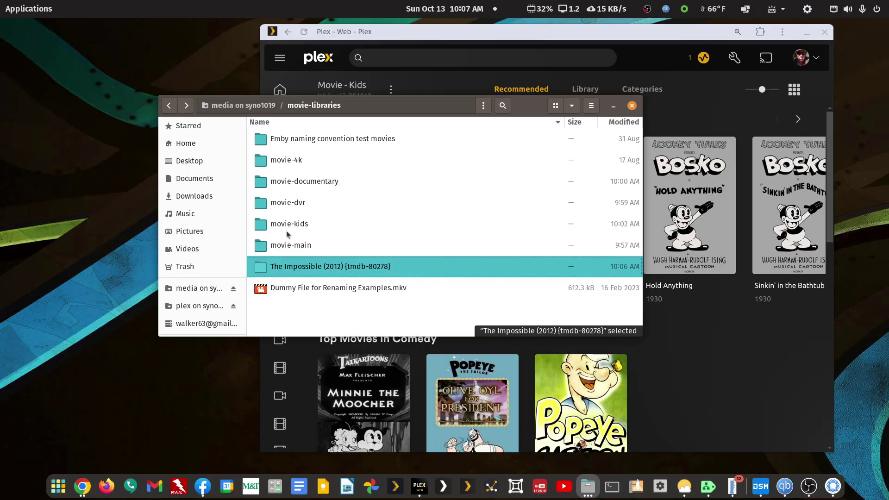
pyautogui.rightClick(289, 160)
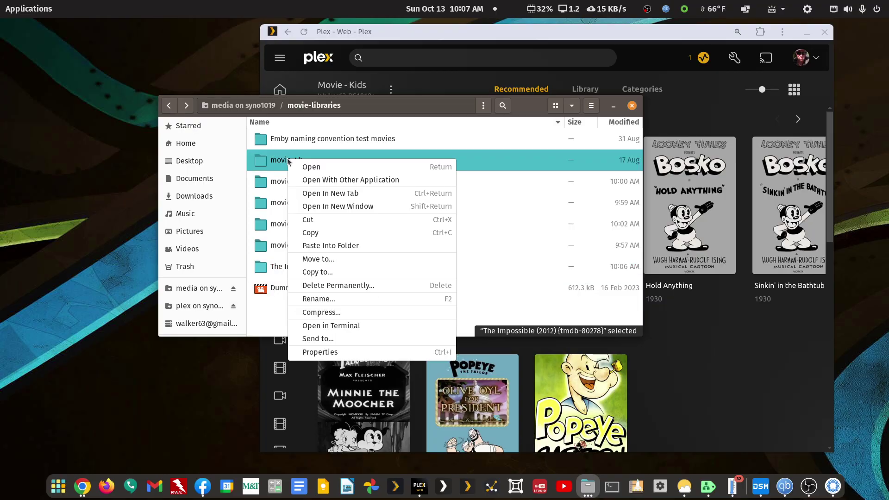
pyautogui.click(339, 246)
pyautogui.click(524, 46)
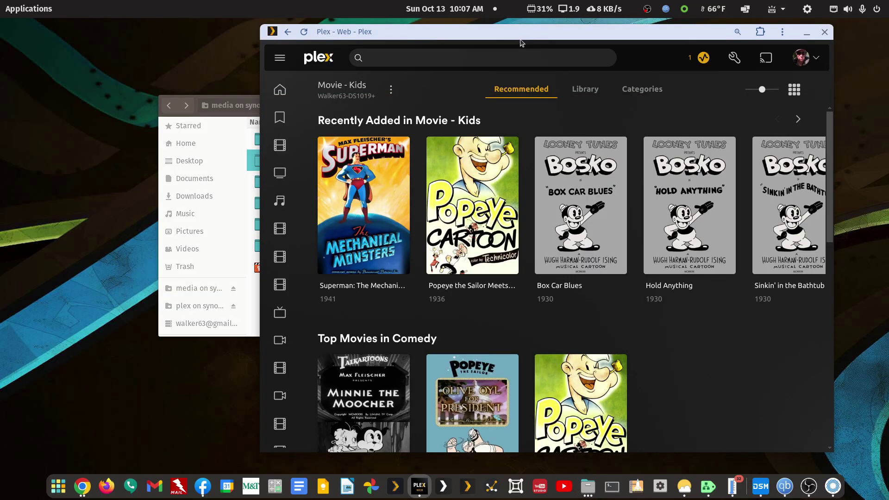
pyautogui.click(288, 32)
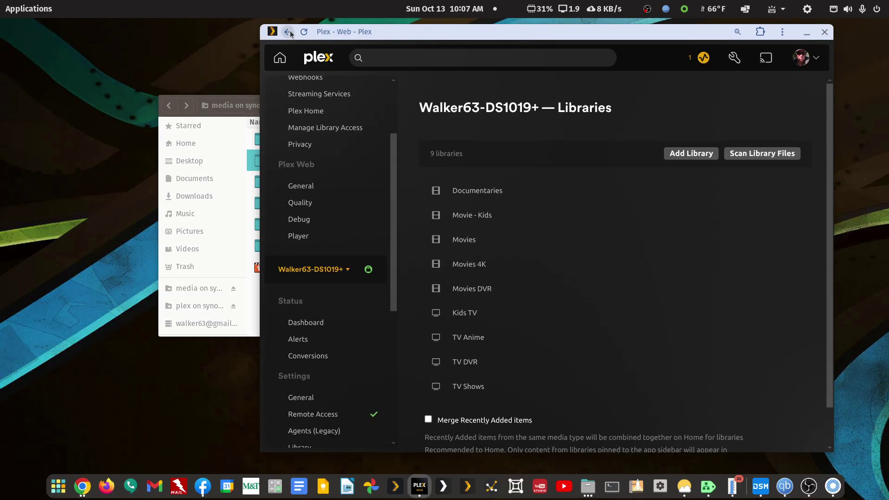
pyautogui.click(470, 264)
pyautogui.click(470, 264)
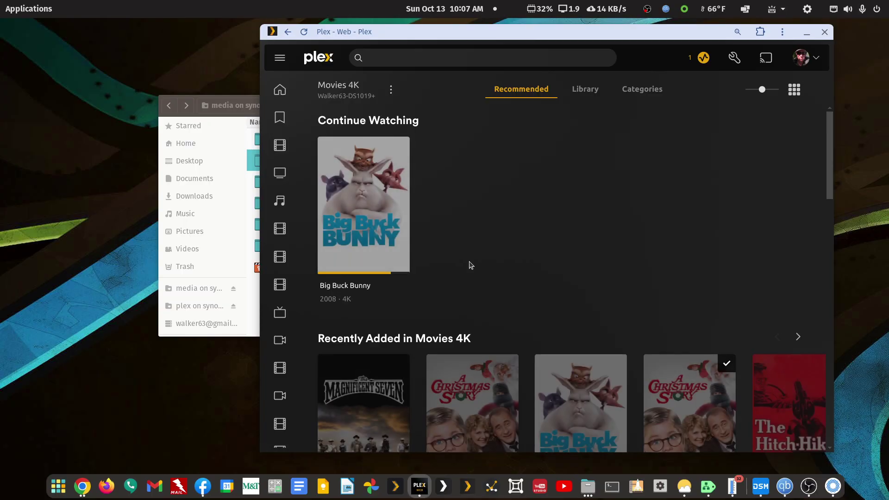
pyautogui.scroll(-2, 469, 264)
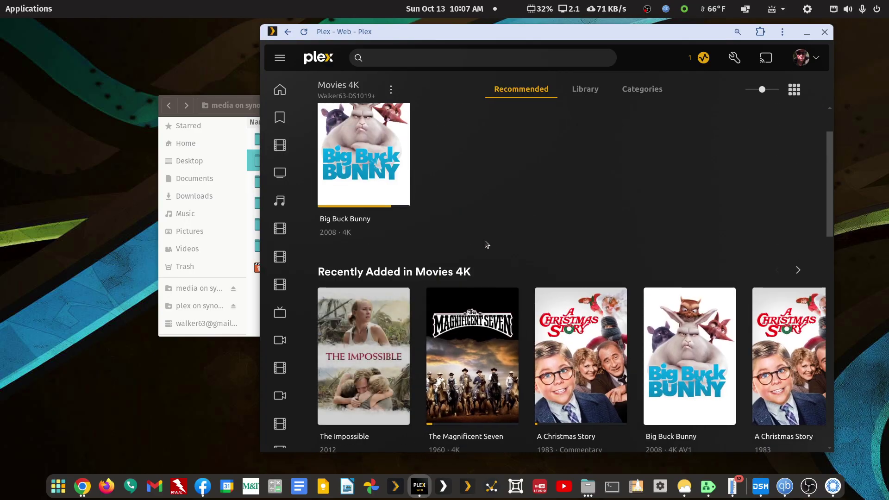
pyautogui.moveTo(364, 356)
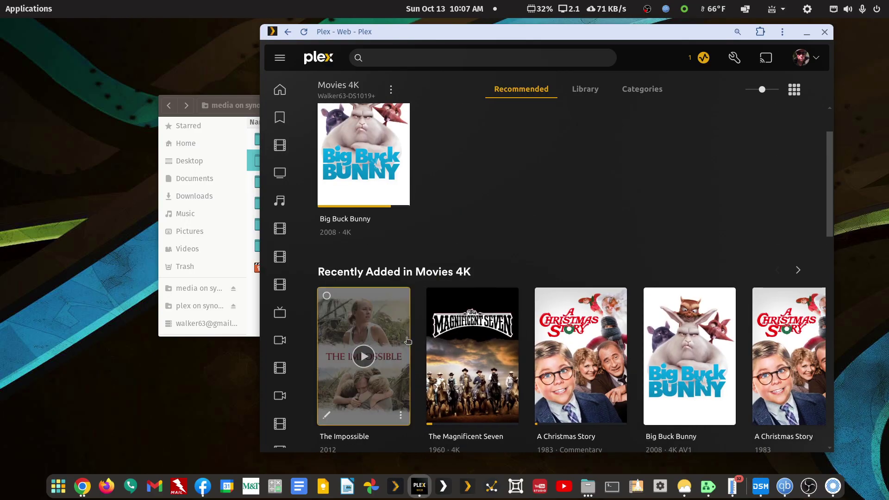
pyautogui.click(331, 421)
pyautogui.click(378, 251)
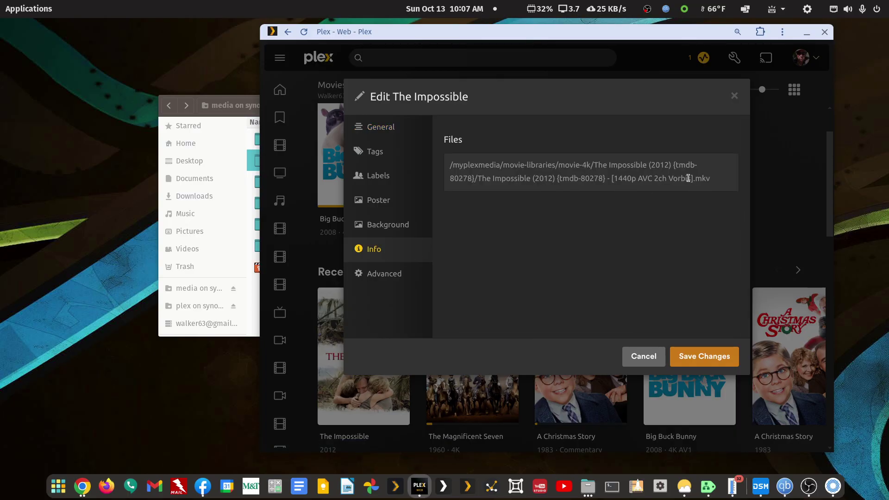
pyautogui.click(644, 357)
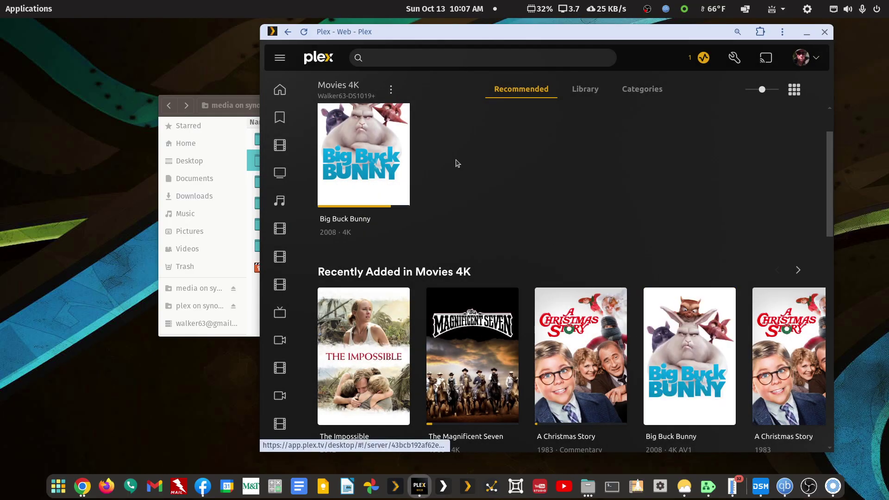
# Cut The Impossible (2012) {tmdb-80278} from movie-4k and paste it back into movie-libraries.
pyautogui.click(241, 124)
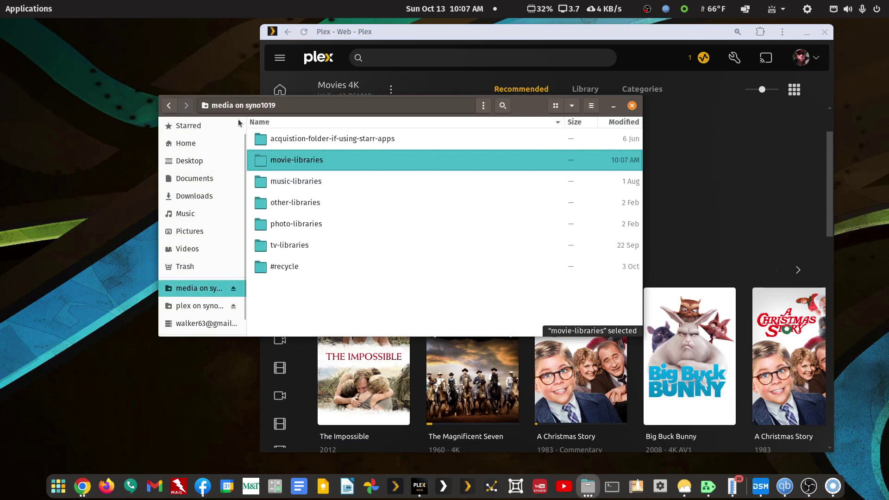
pyautogui.doubleClick(300, 160)
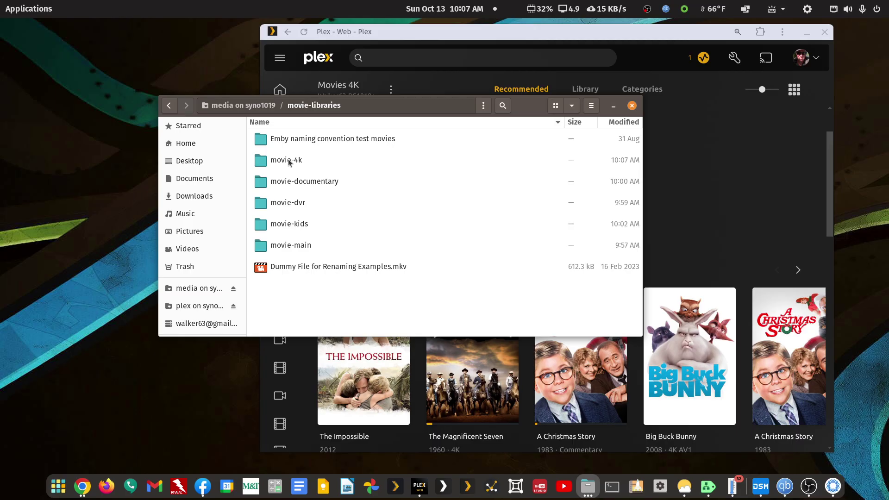
pyautogui.doubleClick(281, 159)
pyautogui.click(296, 208)
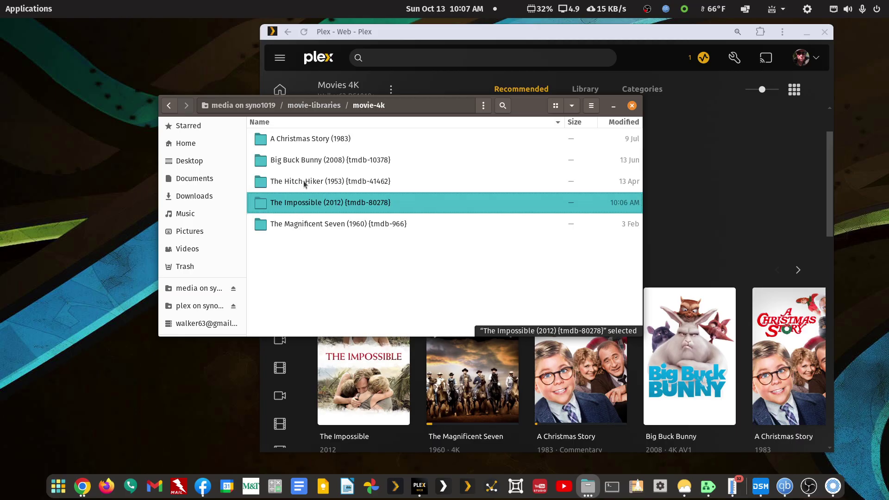
pyautogui.rightClick(306, 203)
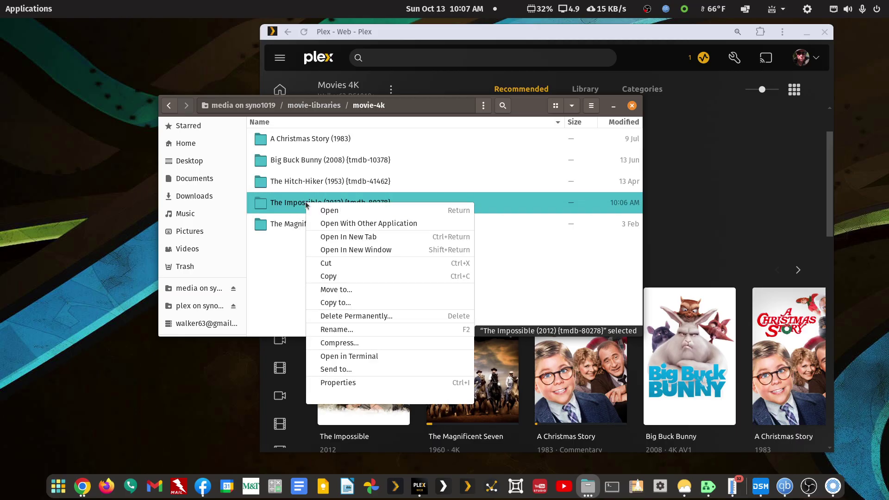
pyautogui.click(311, 256)
pyautogui.click(169, 106)
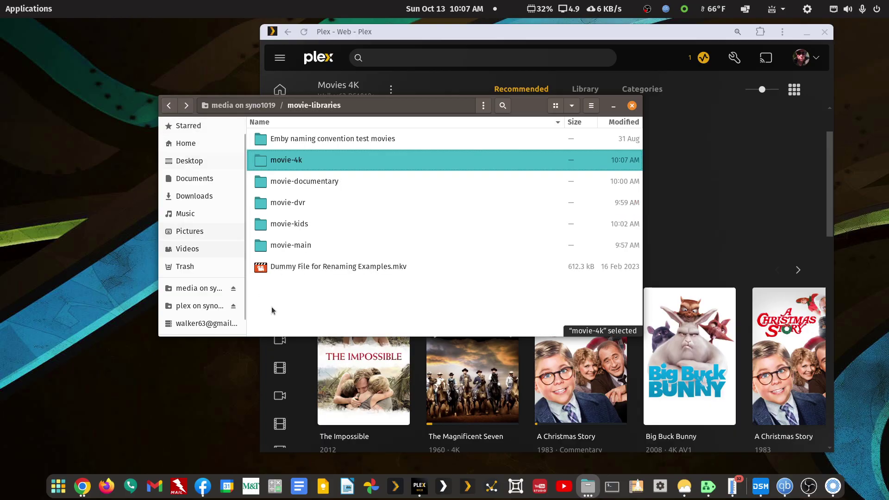
pyautogui.rightClick(287, 299)
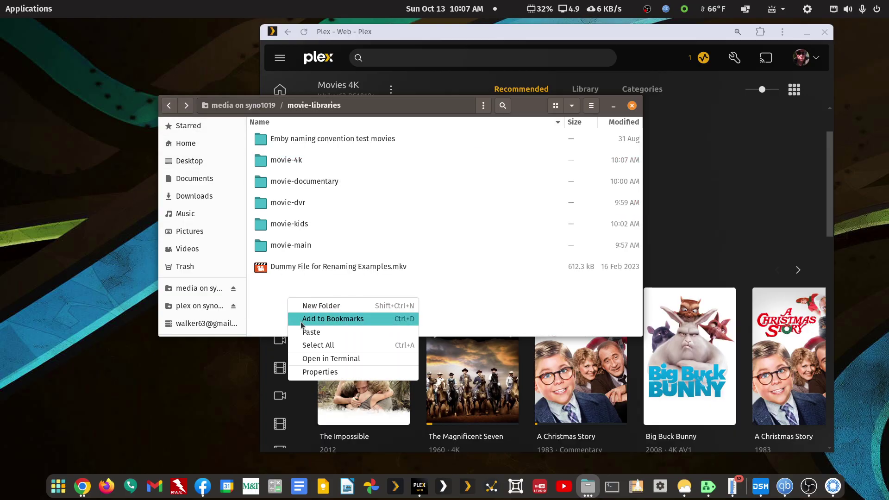
pyautogui.click(311, 334)
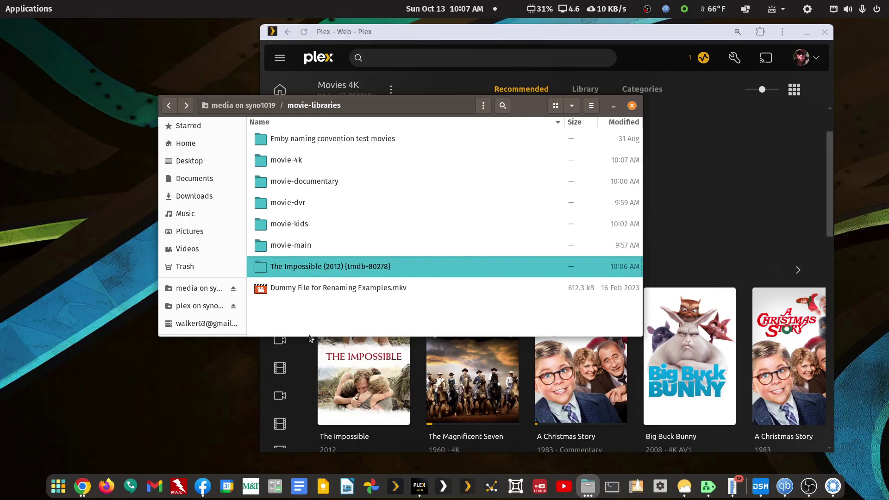
pyautogui.click(304, 316)
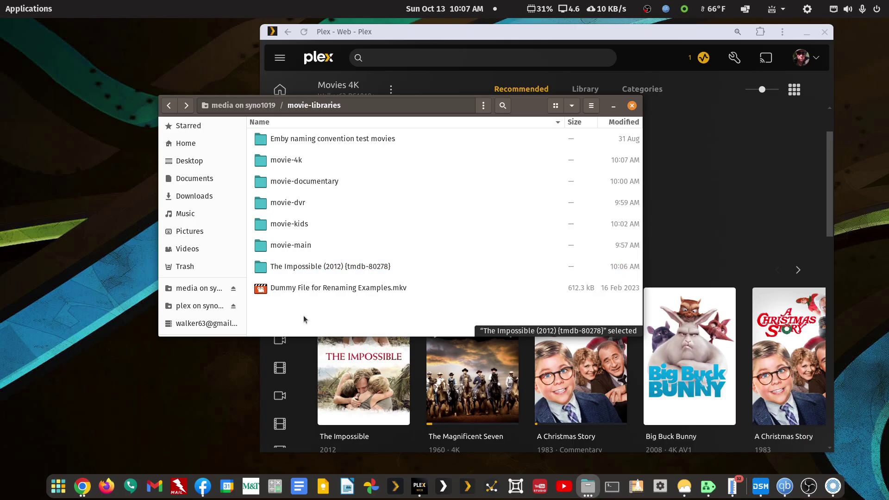
# Open The Impossible folder in FileBot and maximize the FileBot window.
pyautogui.rightClick(311, 267)
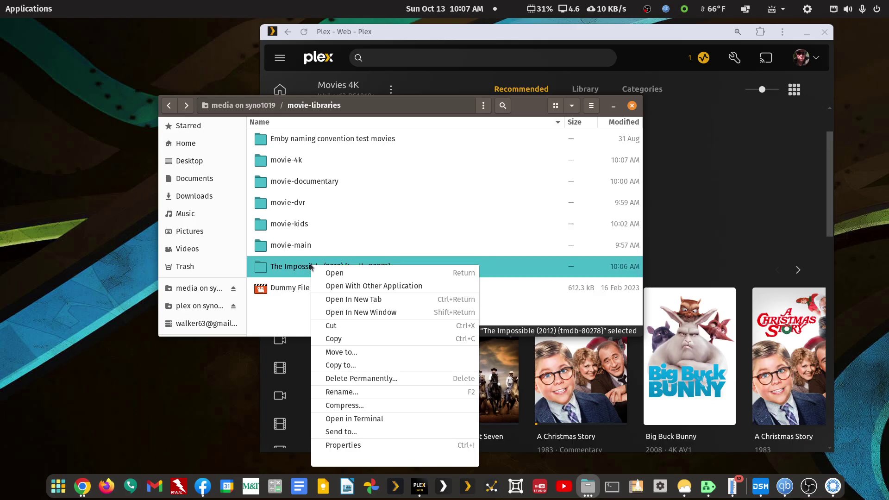
pyautogui.click(336, 284)
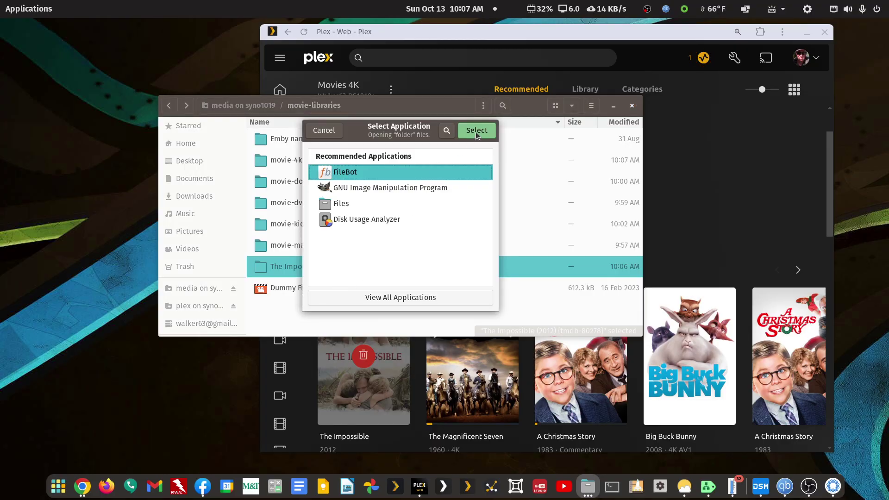
pyautogui.click(476, 133)
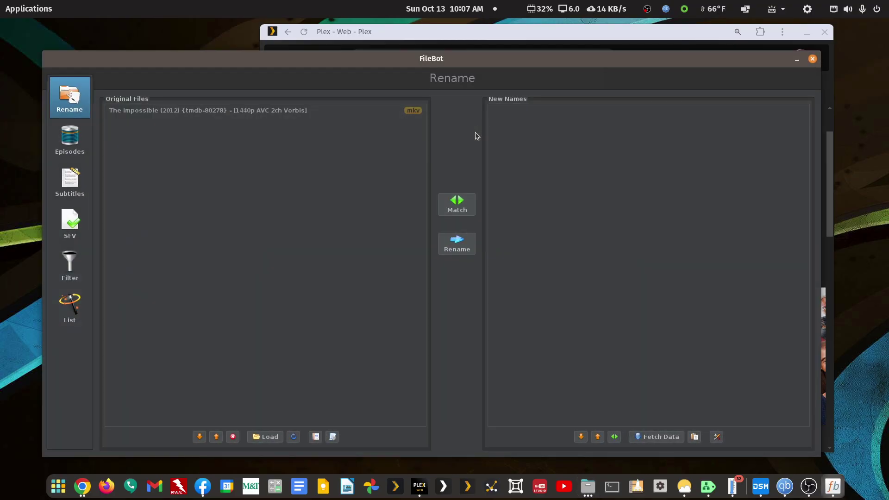
pyautogui.click(334, 438)
pyautogui.click(366, 487)
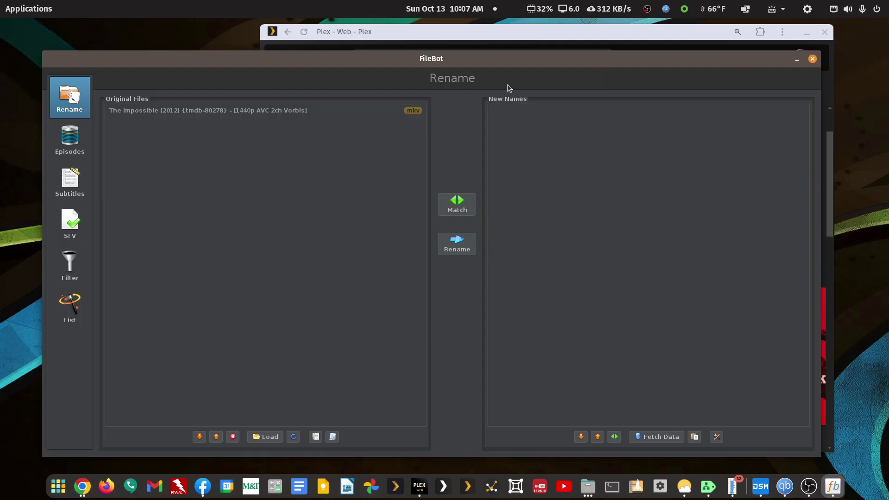
pyautogui.doubleClick(526, 60)
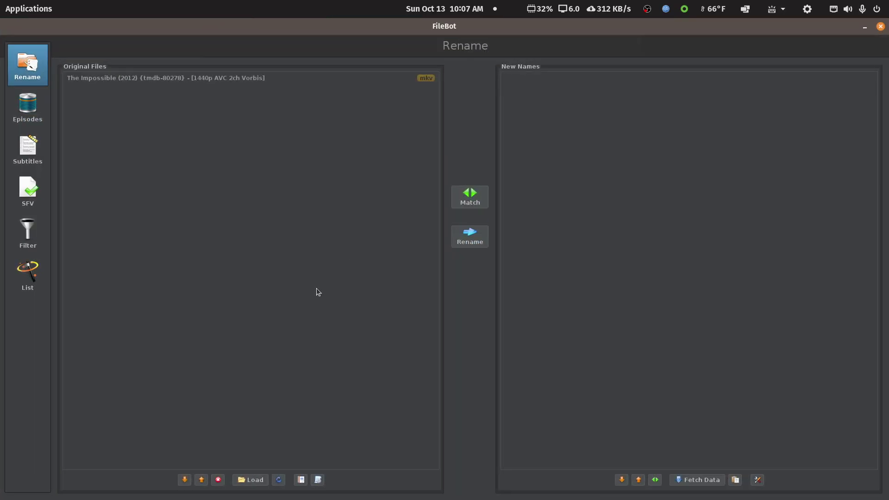
# Open the 1 - Movie - TMDB Structure preset in the preset editor and view its naming expression.
pyautogui.click(318, 481)
pyautogui.click(339, 486)
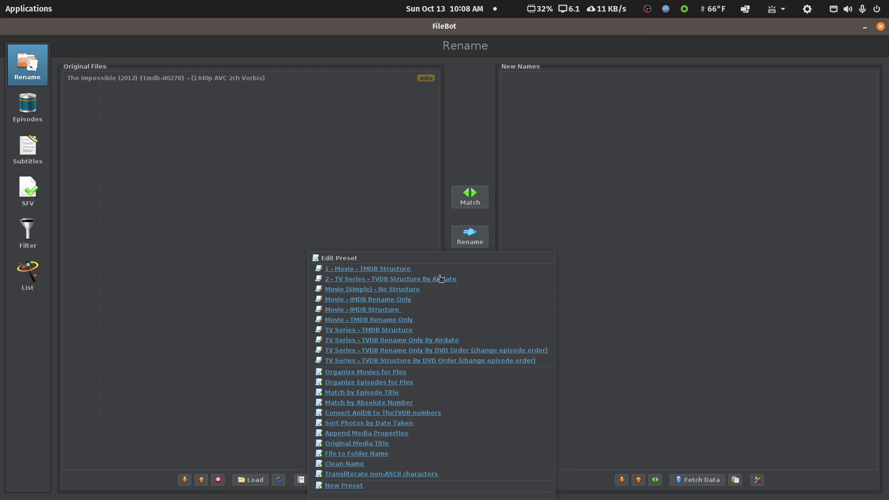
pyautogui.click(370, 269)
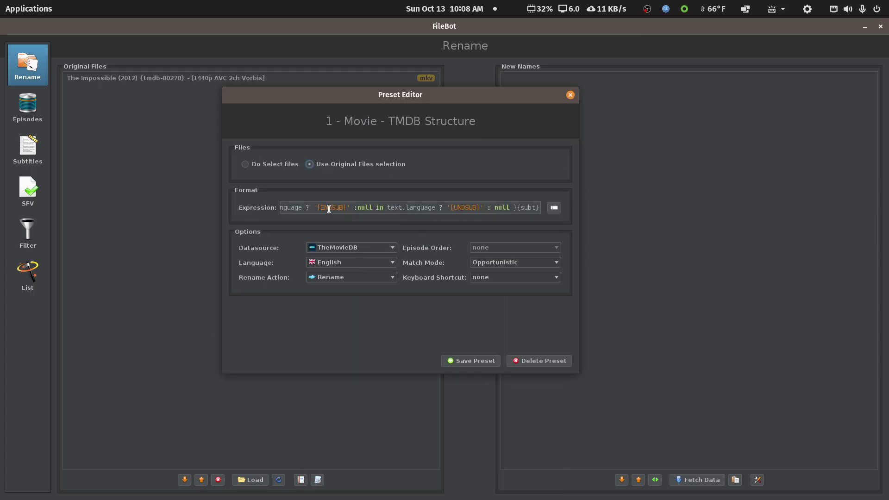
pyautogui.press('Home')
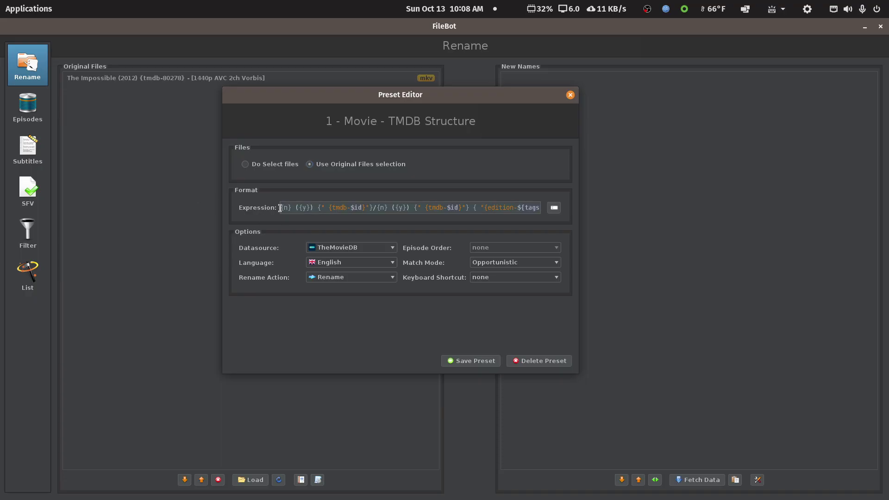
pyautogui.hscroll(3, 486, 211)
pyautogui.hscroll(-3, 510, 208)
# Launch LibreOffice Writer with a blank document and paste the FileBot naming expression.
pyautogui.click(36, 12)
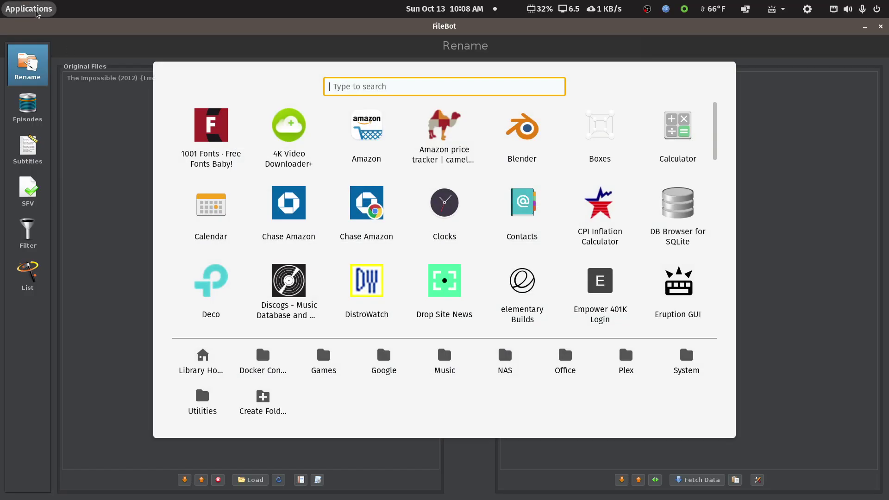
pyautogui.write('write')
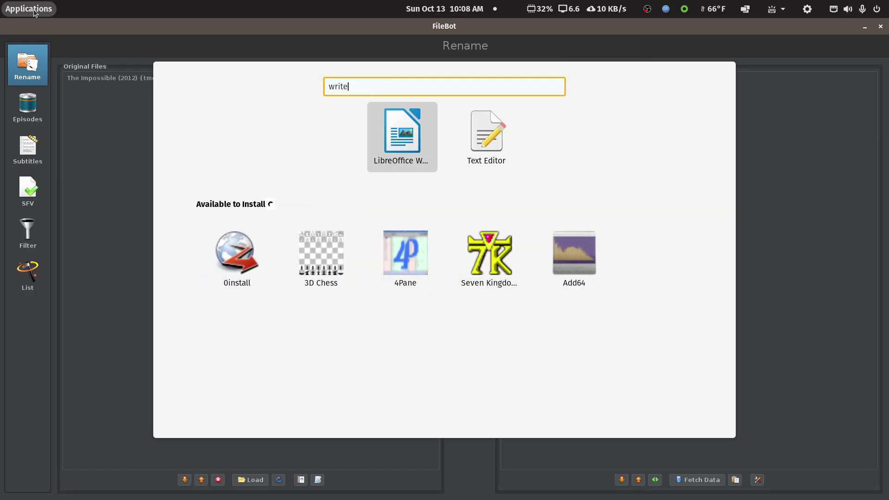
pyautogui.click(394, 132)
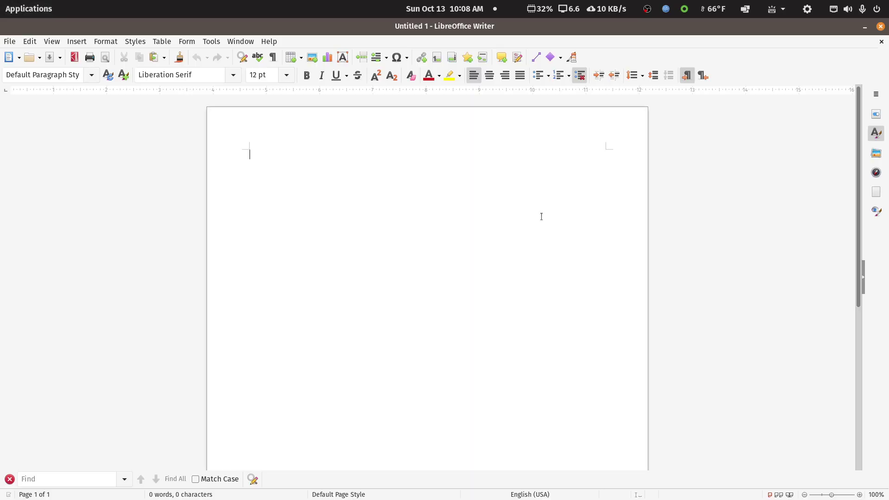
pyautogui.hotkey('ctrl', 'v')
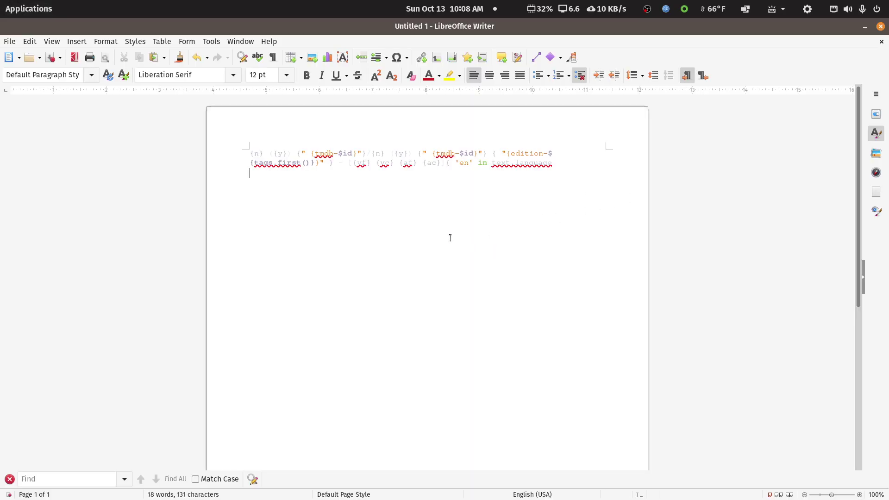
# Format the whole expression as black, 24 pt, bold text.
pyautogui.hotkey('ctrl', 'a')
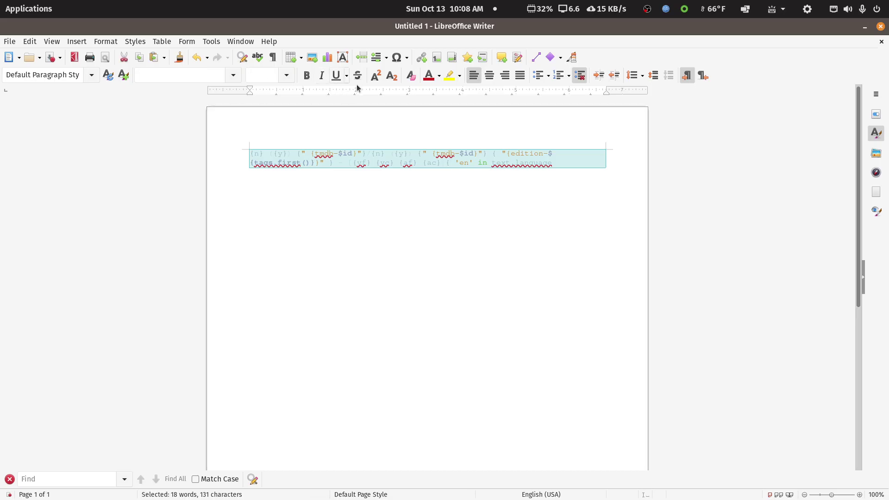
pyautogui.click(438, 76)
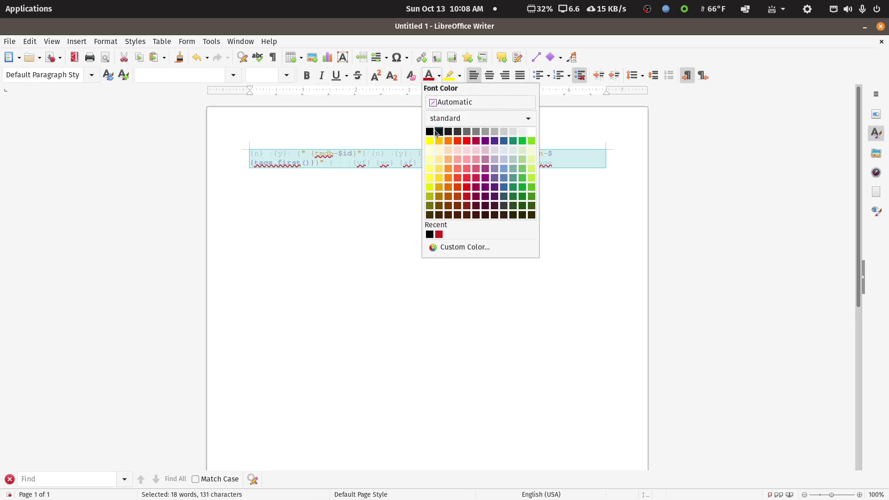
pyautogui.click(429, 131)
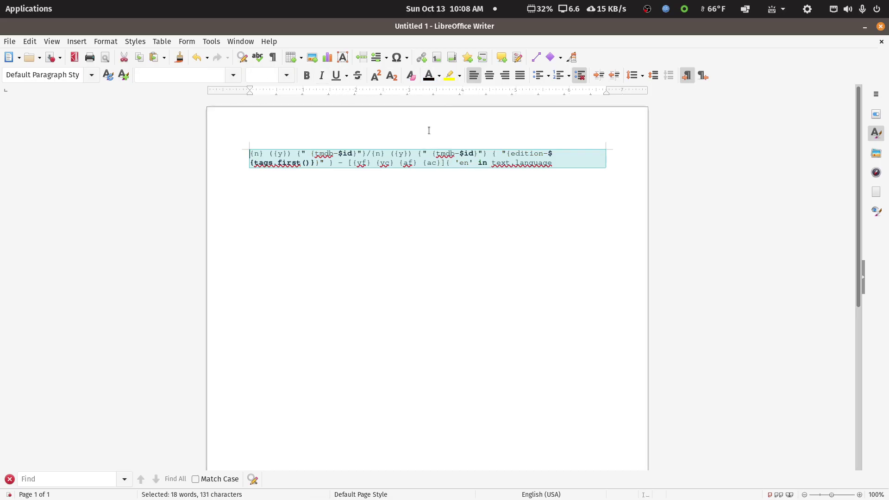
pyautogui.click(288, 76)
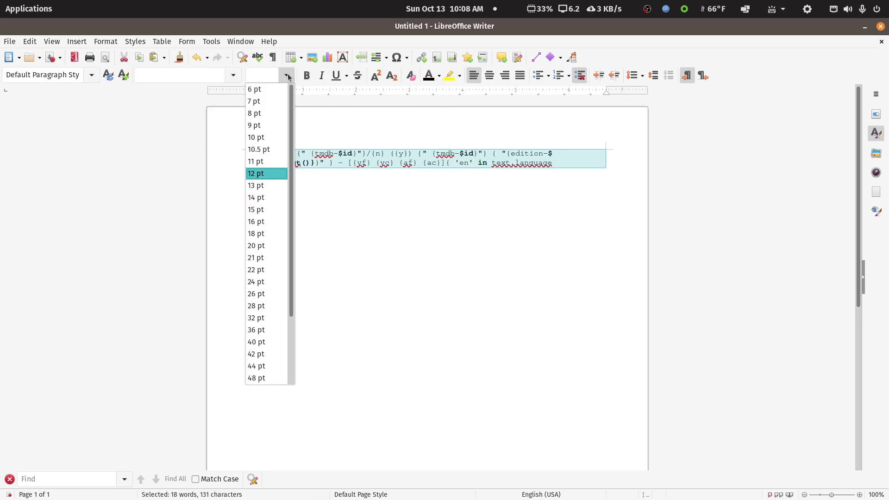
pyautogui.click(260, 282)
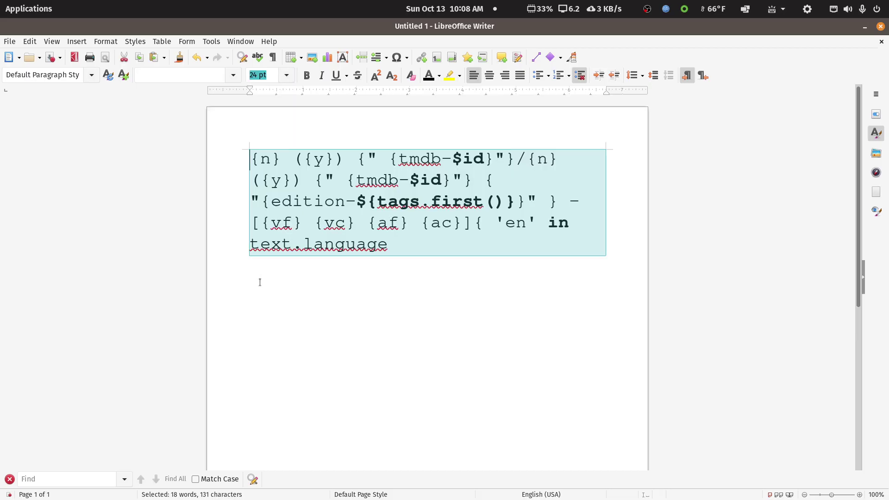
pyautogui.click(307, 75)
pyautogui.click(324, 313)
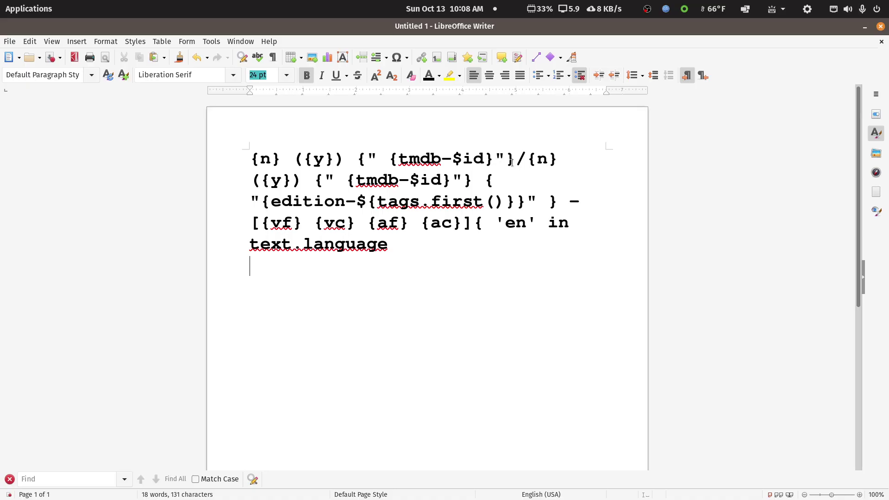
pyautogui.moveTo(367, 159); pyautogui.dragTo(502, 162)
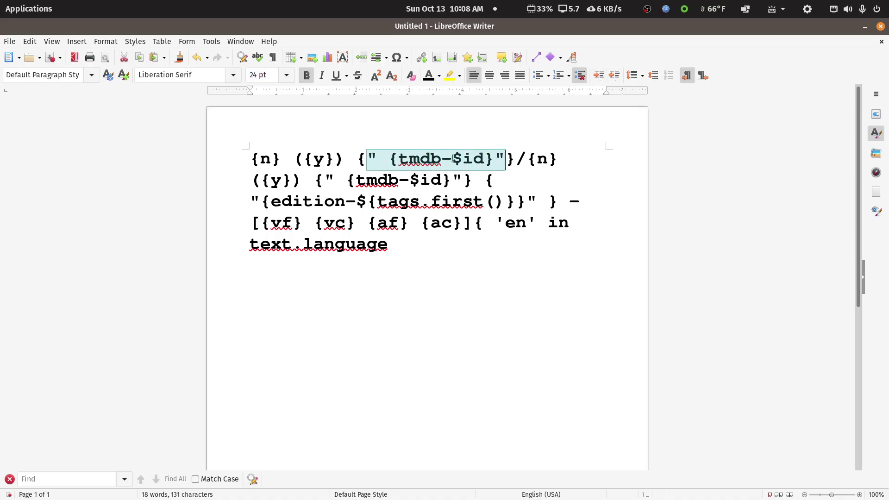
pyautogui.click(415, 160)
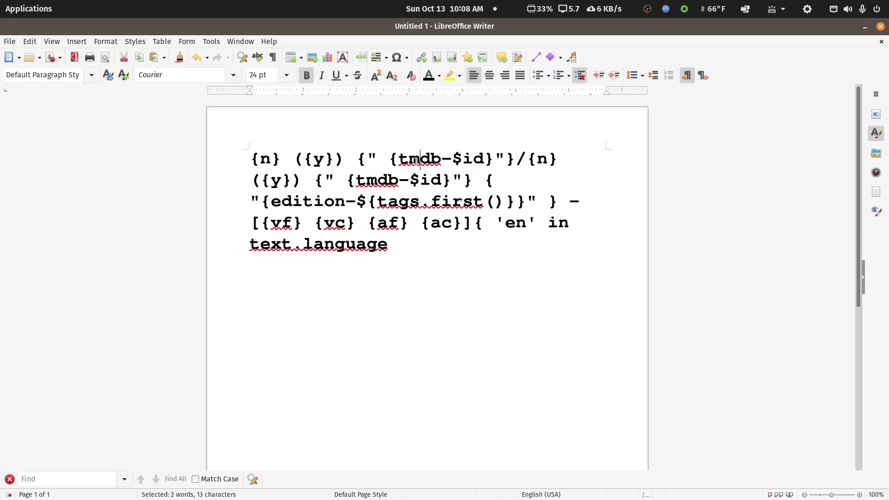
pyautogui.moveTo(399, 161); pyautogui.dragTo(404, 160)
pyautogui.write('i')
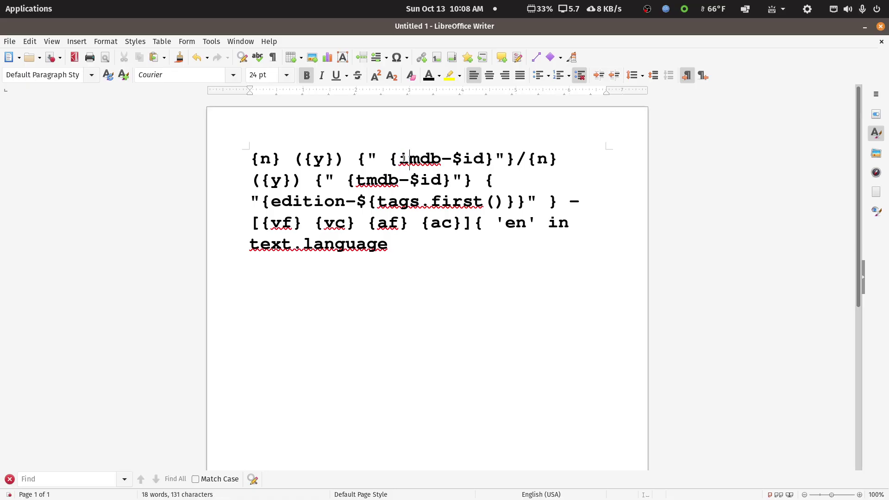
pyautogui.hotkey('shift', 'Left')
pyautogui.write('t')
pyautogui.moveTo(517, 160); pyautogui.dragTo(526, 160)
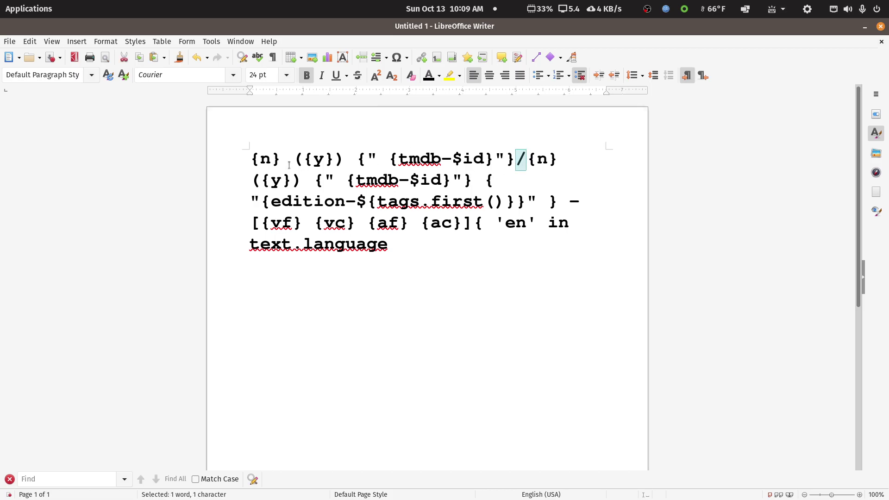
pyautogui.click(530, 163)
pyautogui.moveTo(250, 160); pyautogui.dragTo(470, 187)
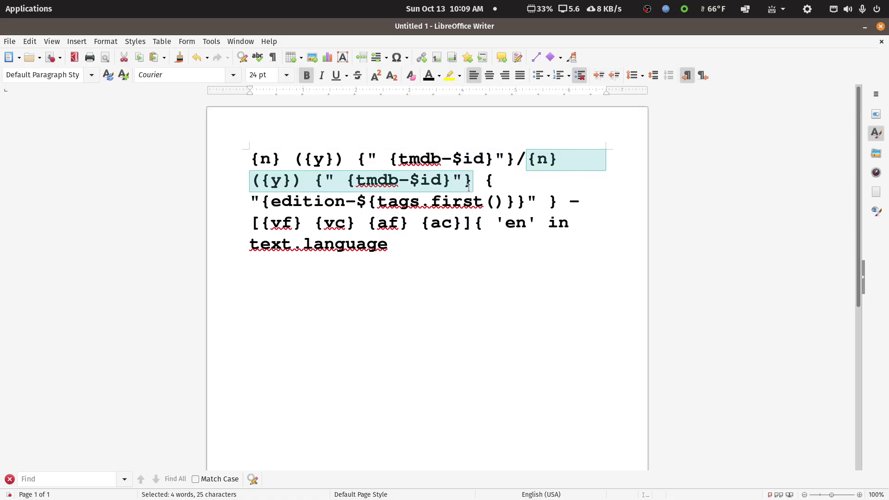
pyautogui.click(479, 349)
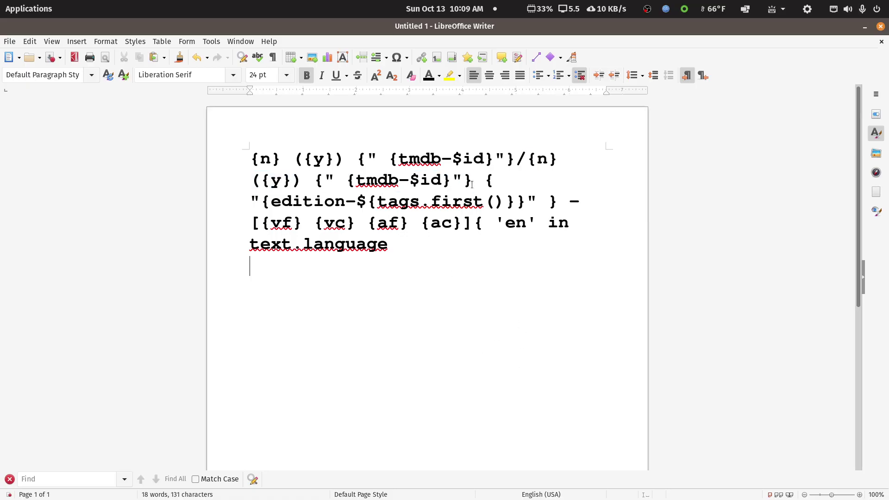
pyautogui.moveTo(484, 181); pyautogui.dragTo(554, 208)
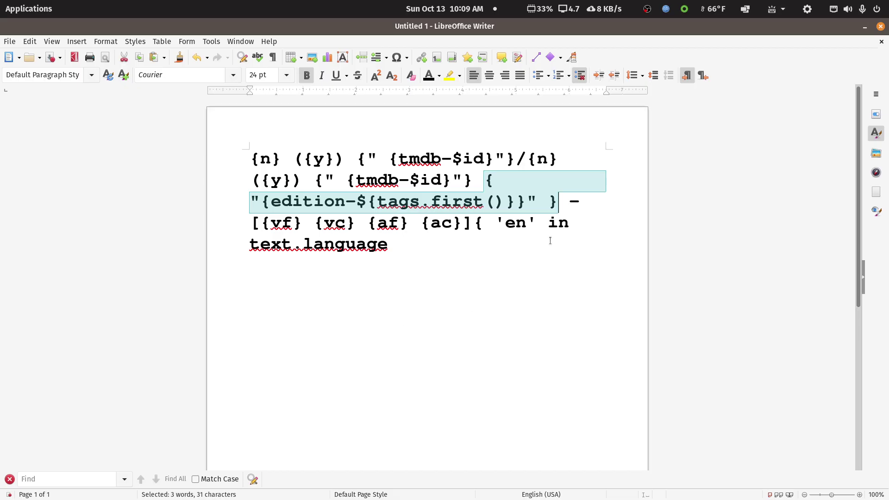
pyautogui.click(563, 207)
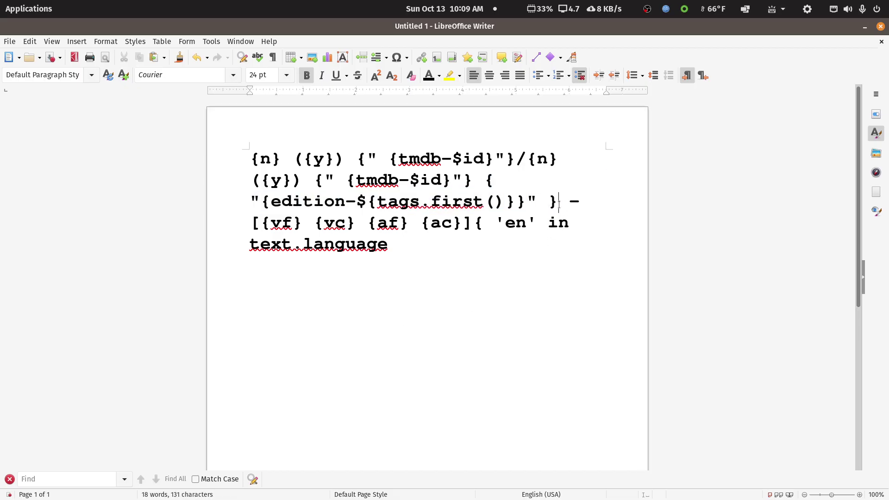
pyautogui.moveTo(560, 204); pyautogui.dragTo(254, 226)
pyautogui.hotkey('ctrl', 'End')
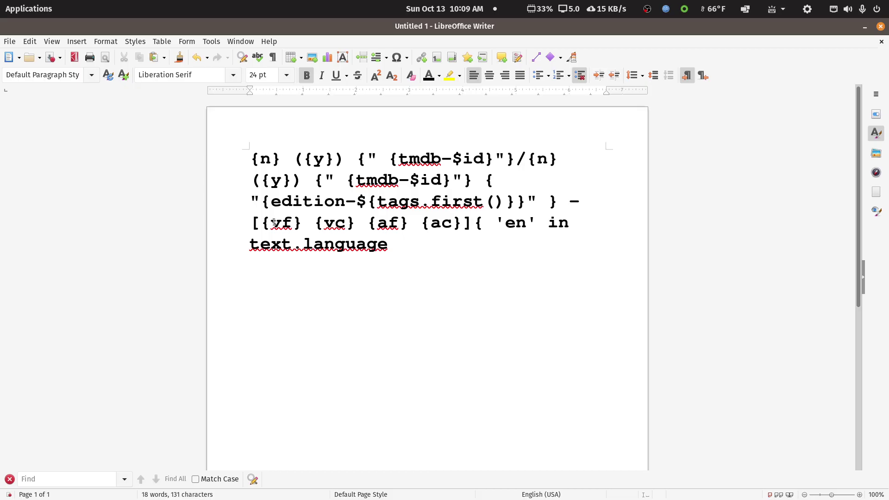
pyautogui.moveTo(261, 223); pyautogui.dragTo(357, 224)
pyautogui.click(317, 223)
pyautogui.click(333, 225)
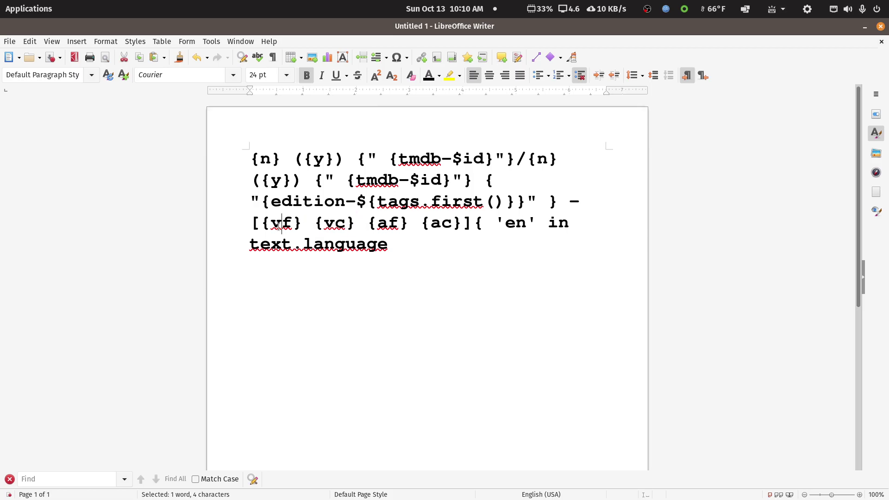
pyautogui.click(386, 223)
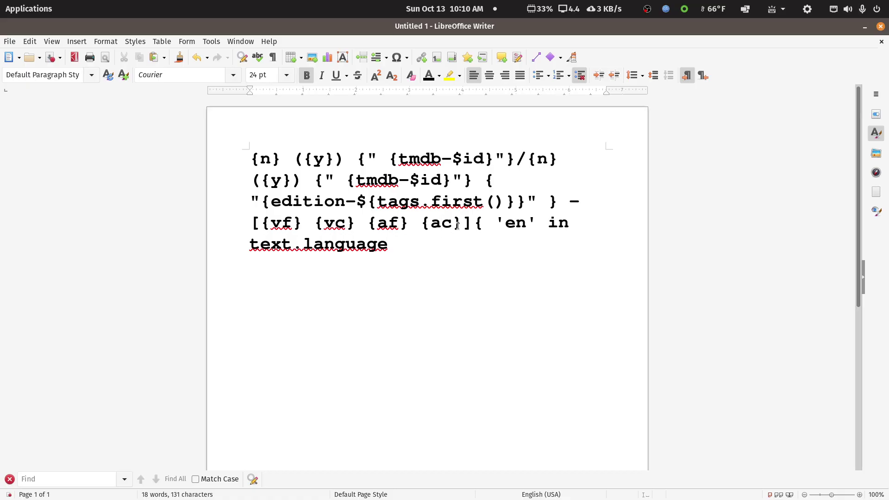
pyautogui.click(415, 223)
pyautogui.click(477, 224)
pyautogui.moveTo(408, 492)
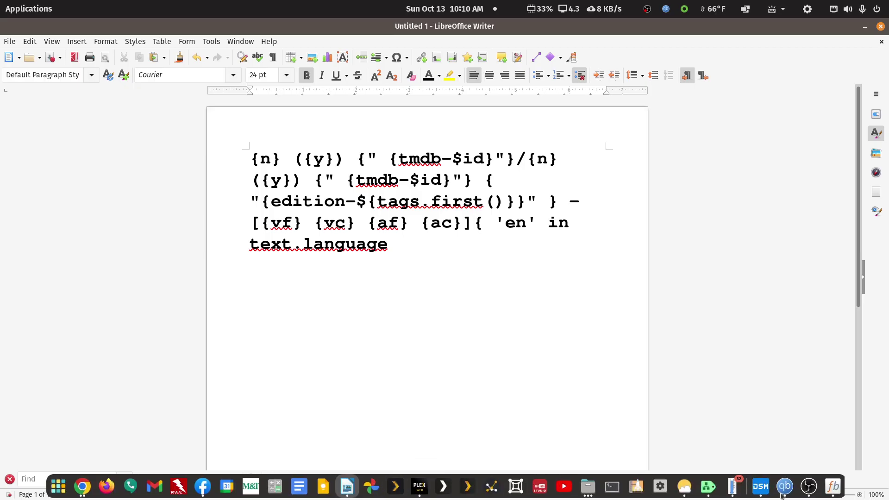
pyautogui.click(833, 486)
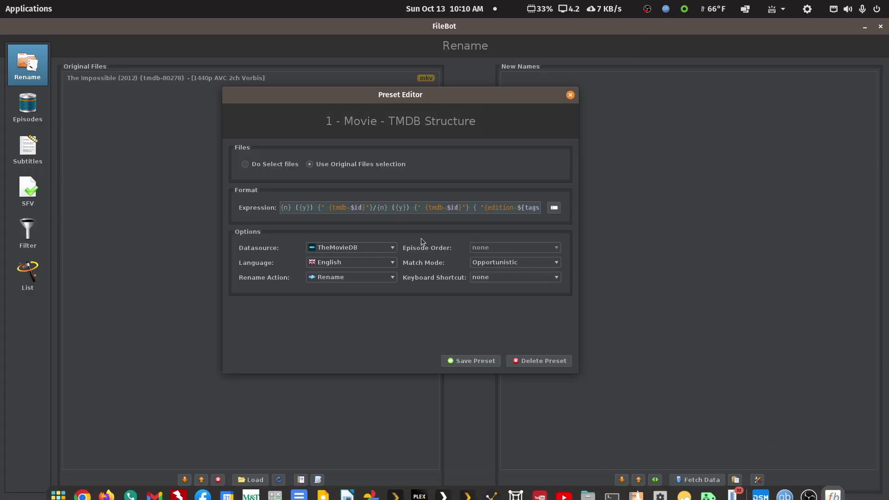
pyautogui.press('End')
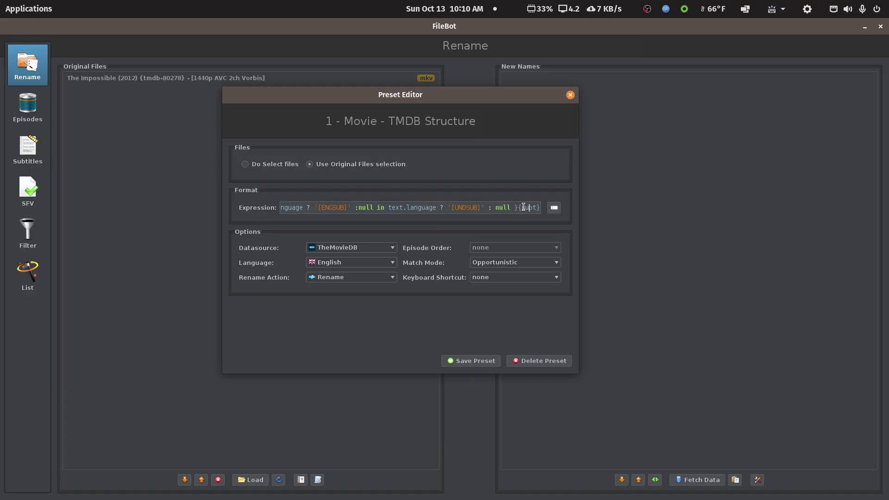
pyautogui.click(326, 207)
pyautogui.press('Left')
pyautogui.press('Left')
pyautogui.press('Left')
pyautogui.press('Left')
pyautogui.press('Left')
pyautogui.press('Left')
pyautogui.press('Left')
pyautogui.press('Left')
pyautogui.press('Left')
pyautogui.press('Left')
pyautogui.press('Left')
pyautogui.press('Left')
pyautogui.press('Left')
pyautogui.press('Left')
pyautogui.press('Left')
pyautogui.press('Left')
pyautogui.press('Left')
pyautogui.press('Left')
pyautogui.press('Left')
pyautogui.press('Left')
pyautogui.press('Left')
pyautogui.press('Left')
pyautogui.press('Left')
pyautogui.press('Left')
pyautogui.press('Left')
pyautogui.press('Left')
pyautogui.press('Left')
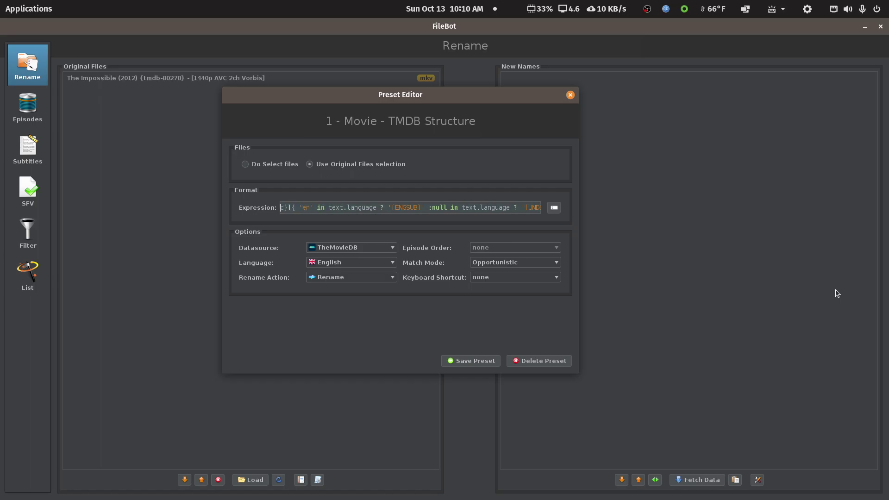
pyautogui.press('Left')
pyautogui.press('Left')
pyautogui.press('Left')
pyautogui.press('Left')
pyautogui.press('Left')
pyautogui.press('Left')
pyautogui.press('Left')
pyautogui.press('Left')
pyautogui.press('Left')
pyautogui.press('Left')
pyautogui.press('Left')
pyautogui.press('Left')
pyautogui.press('Left')
pyautogui.press('Left')
pyautogui.press('Left')
pyautogui.press('Left')
pyautogui.press('Left')
pyautogui.press('Left')
pyautogui.press('Left')
pyautogui.press('Left')
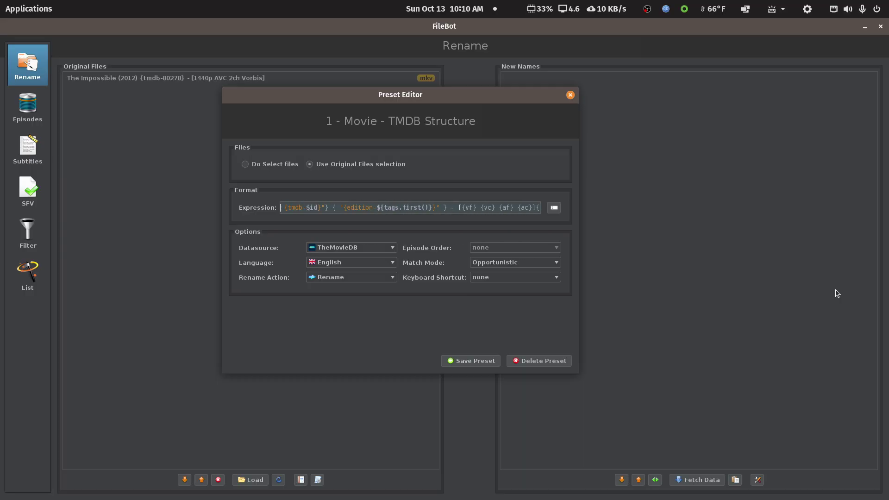
pyautogui.press('Left')
pyautogui.press('Left')
pyautogui.press('Left')
pyautogui.press('Left')
pyautogui.press('Left')
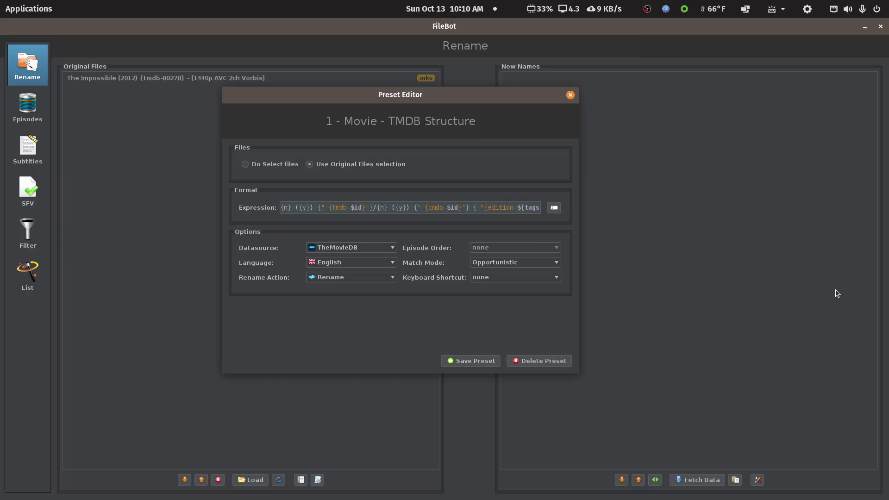
pyautogui.moveTo(385, 490)
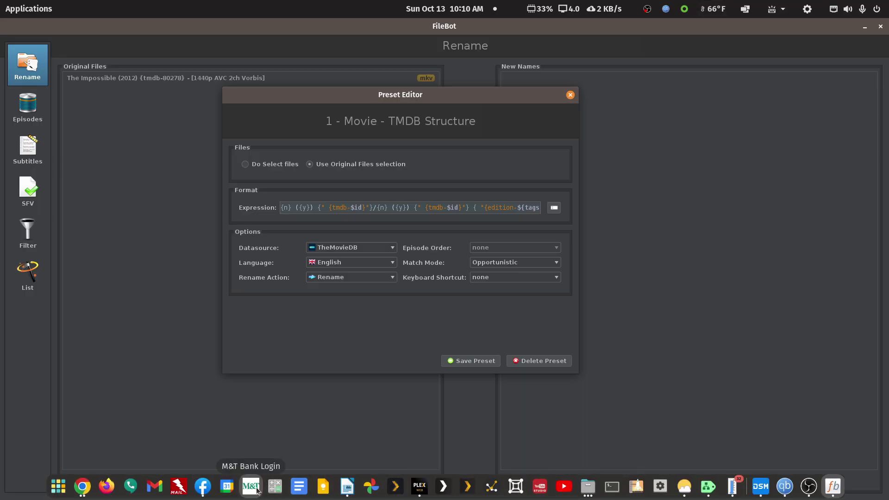
# Replace the Writer text with the full expression including the [ENGSUB]/[UNDSUB] subtitle part.
pyautogui.click(347, 487)
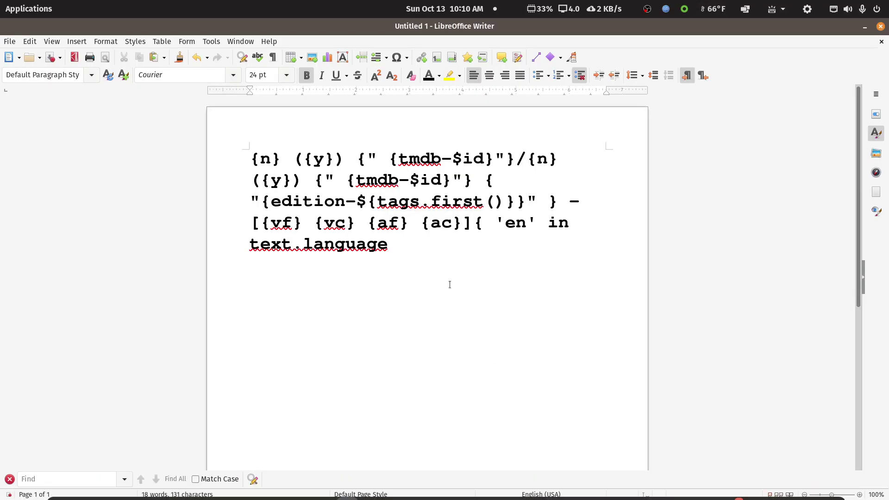
pyautogui.hotkey('ctrl', 'a')
pyautogui.write('{n} ({y}) {" {tmdb-$id}"}/{n} ({y}) {" {tmdb-$id}"} { "{edition-${tags.first()}}" } - [{vf} {vc} {af} {ac}]{ \'en\' in text.language ? \'[ENGSUB]\' : null in text.language ? \'[UNDSUB]\' : null }{subt}')
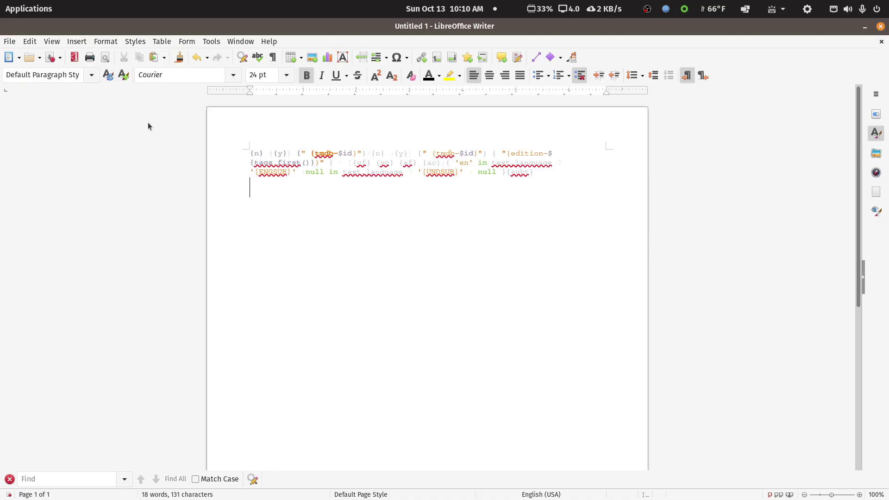
# Format the pasted expression as Automatic black, 24 pt, bold.
pyautogui.hotkey('ctrl', 'a')
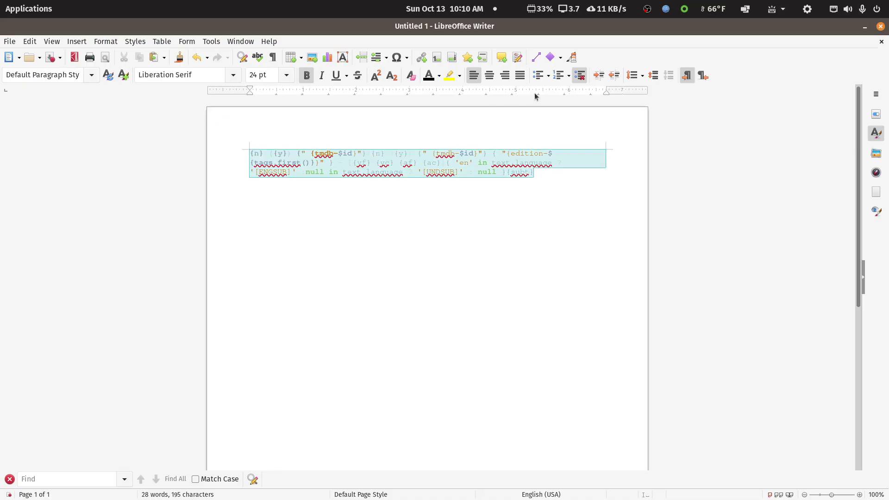
pyautogui.click(435, 78)
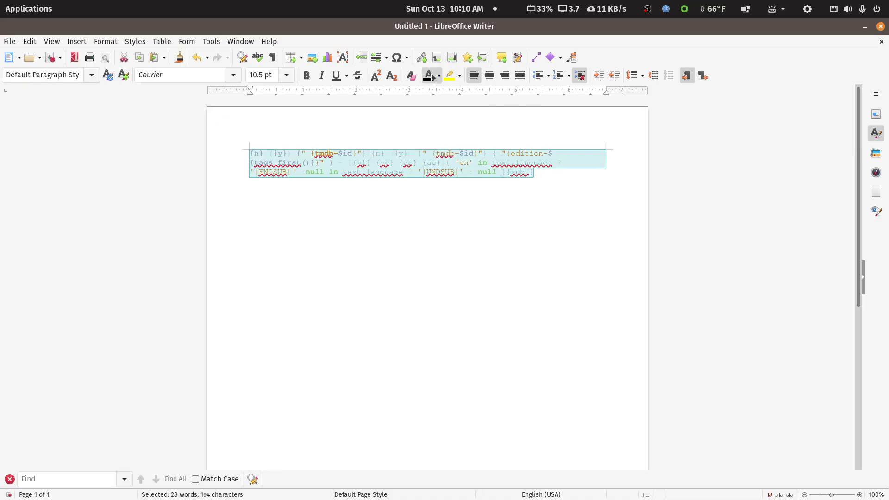
pyautogui.click(287, 75)
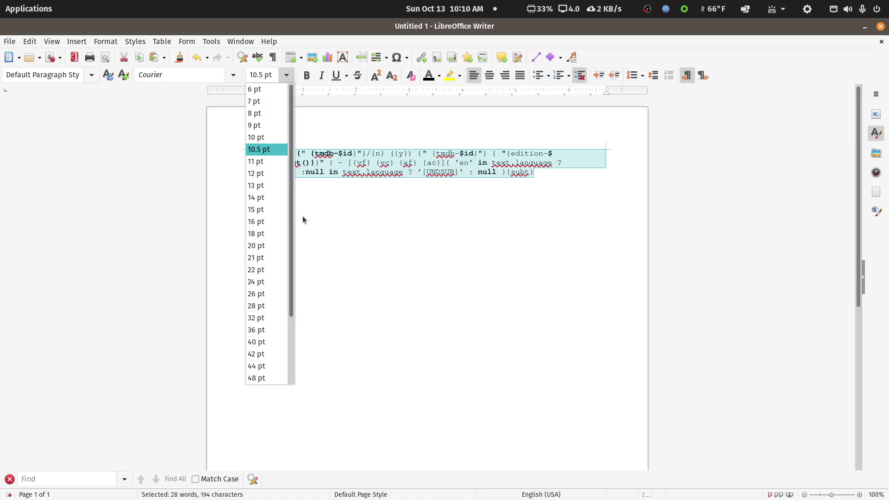
pyautogui.click(264, 282)
pyautogui.click(306, 76)
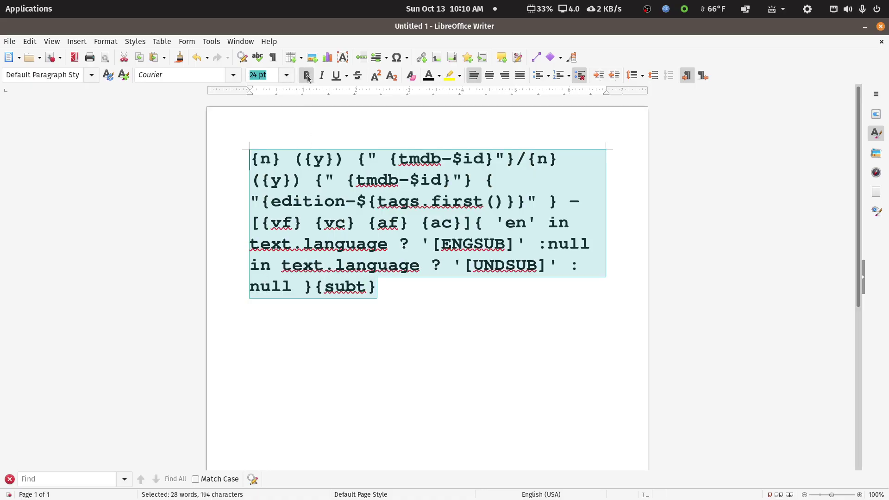
pyautogui.click(455, 363)
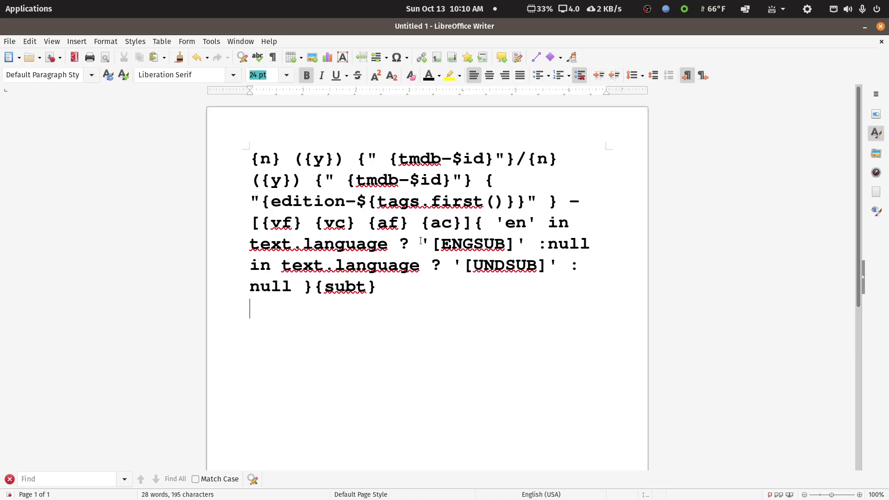
pyautogui.click(473, 224)
pyautogui.moveTo(474, 224); pyautogui.dragTo(316, 298)
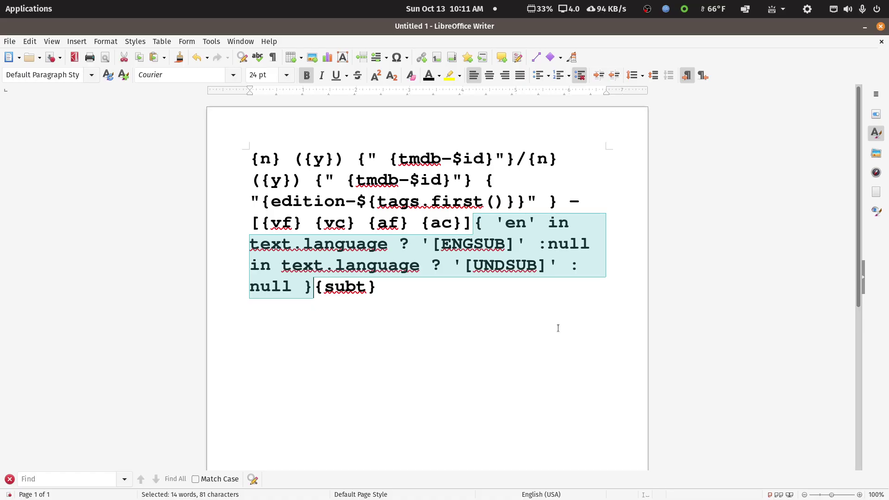
pyautogui.moveTo(278, 497)
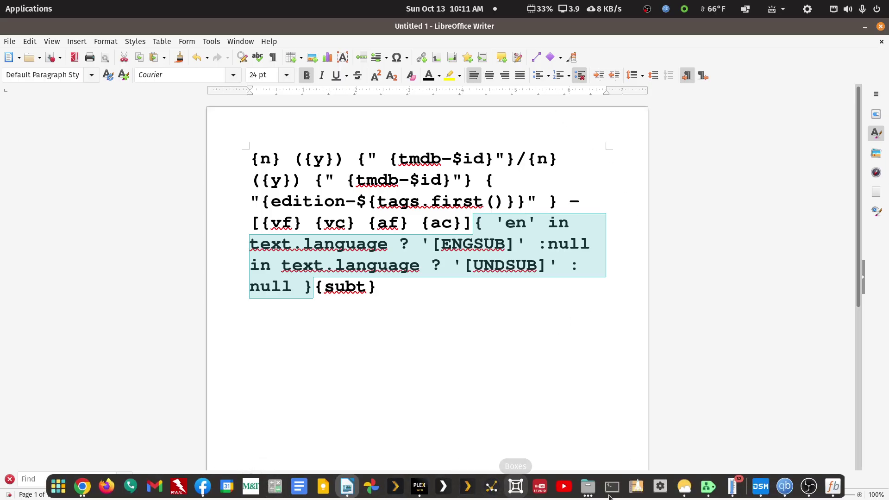
# Browse movie-main, peek into Blue Steel, then open The Hitch-Hiker (1953) {tmdb-41462} to view its mp4, srt and mkv.
pyautogui.moveTo(592, 486)
pyautogui.click(721, 422)
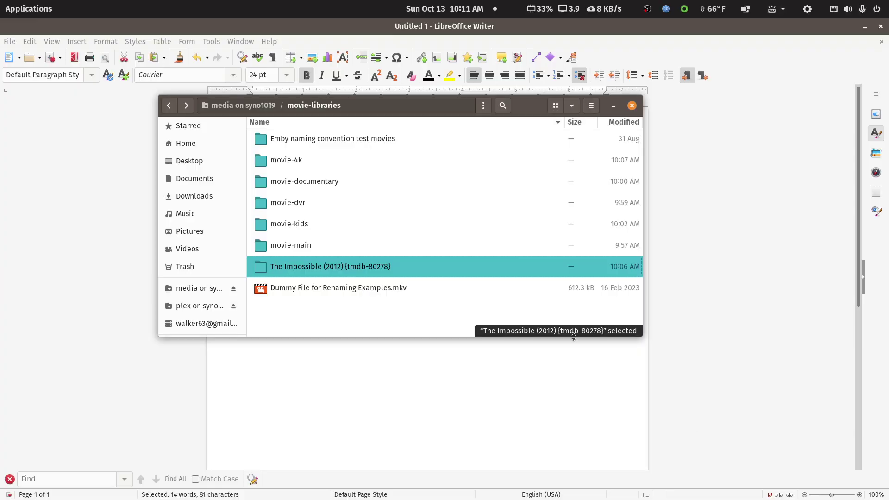
pyautogui.doubleClick(293, 245)
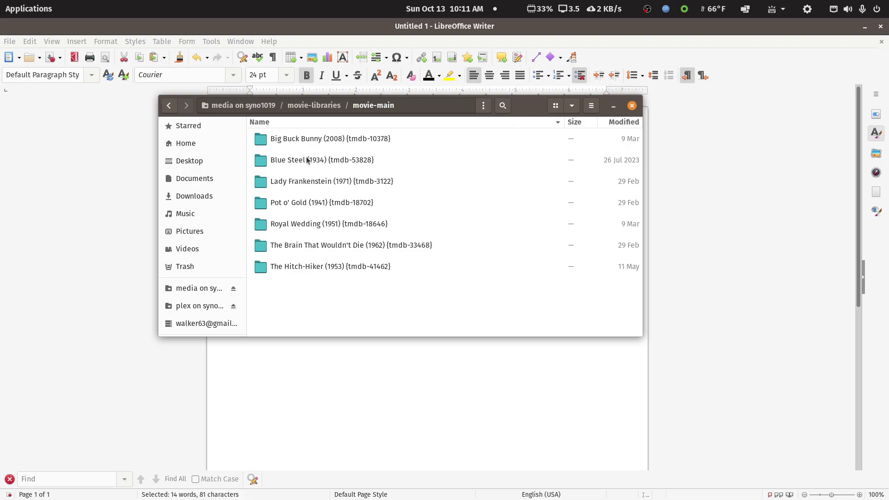
pyautogui.doubleClick(306, 160)
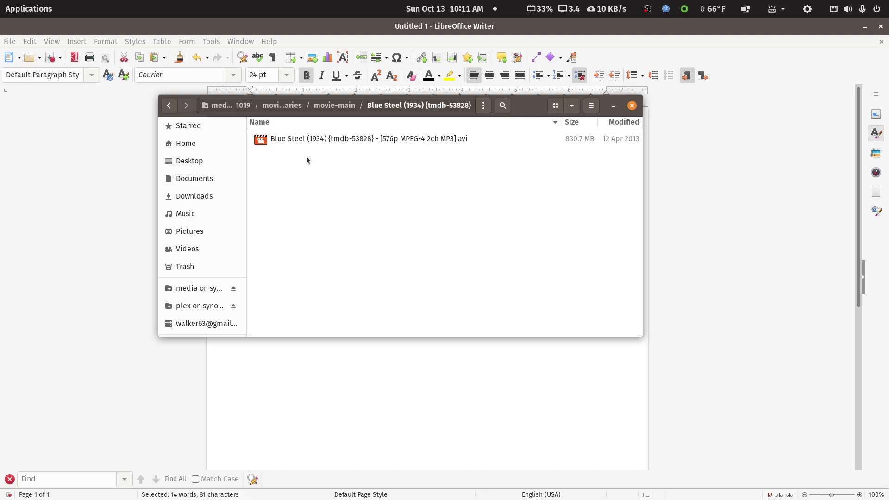
pyautogui.click(168, 109)
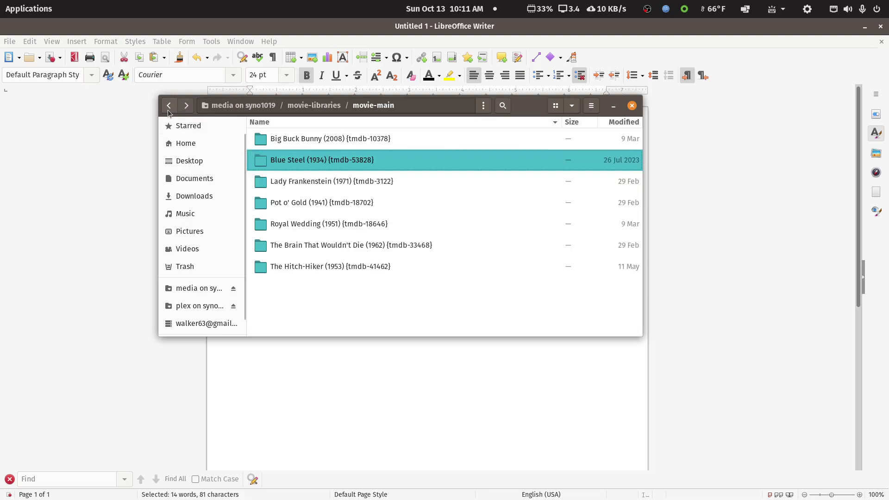
pyautogui.doubleClick(311, 268)
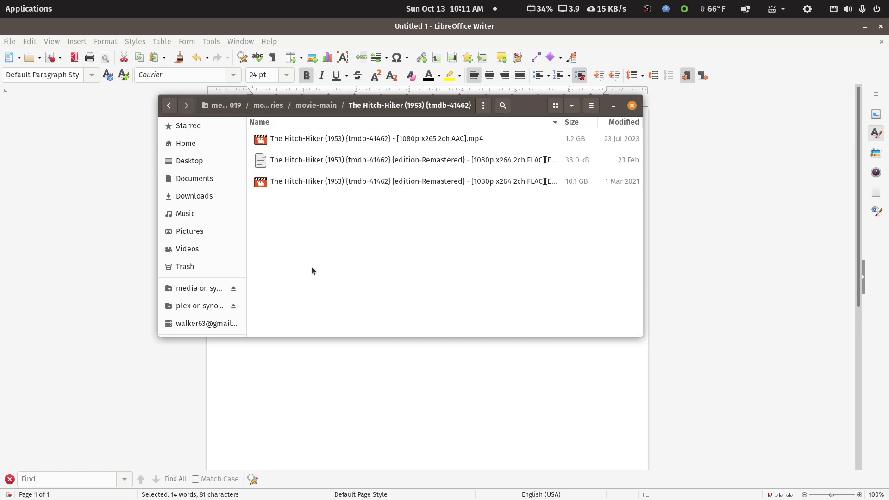
pyautogui.doubleClick(530, 111)
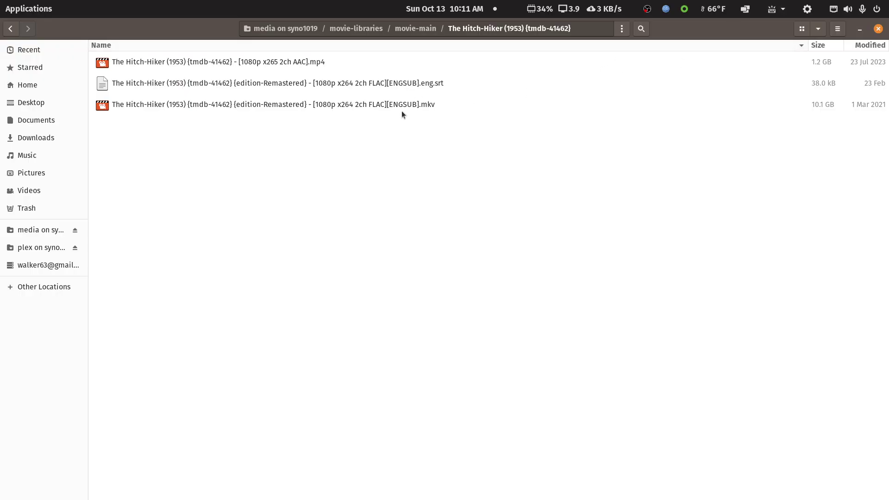
pyautogui.doubleClick(726, 26)
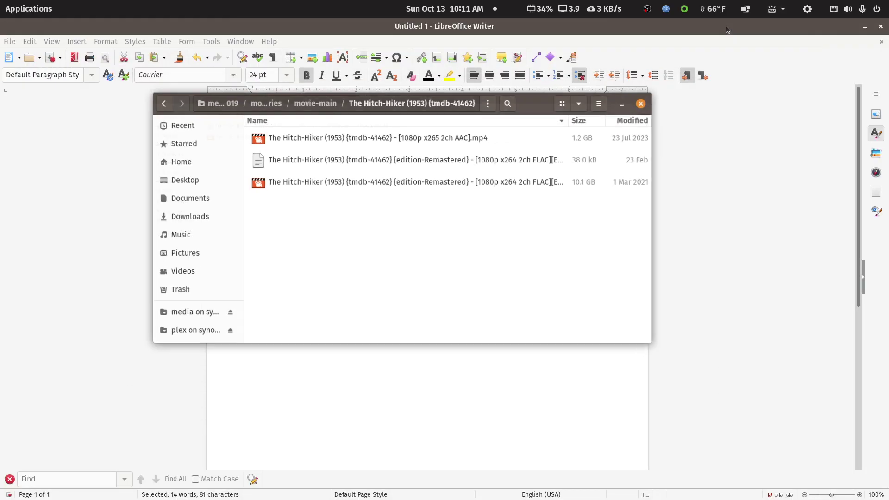
# Open the remastered Hitch-Hiker mkv in MKVToolNix GUI.
pyautogui.rightClick(333, 184)
pyautogui.click(352, 205)
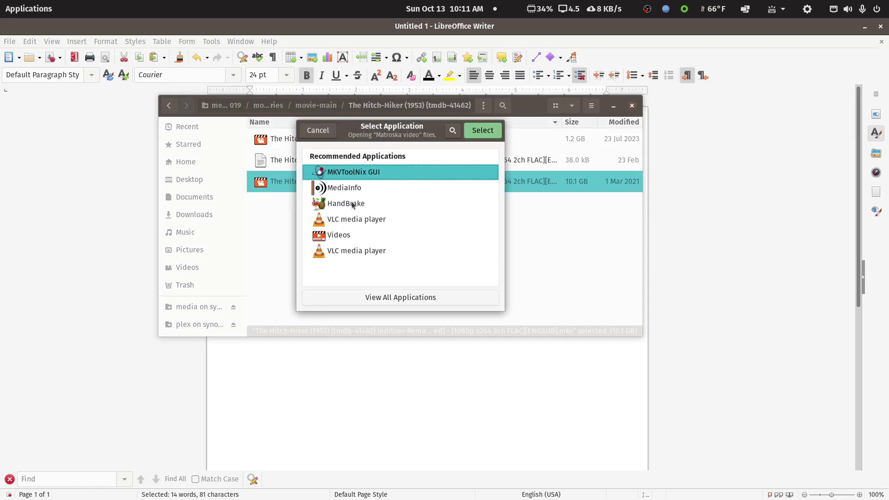
pyautogui.click(491, 127)
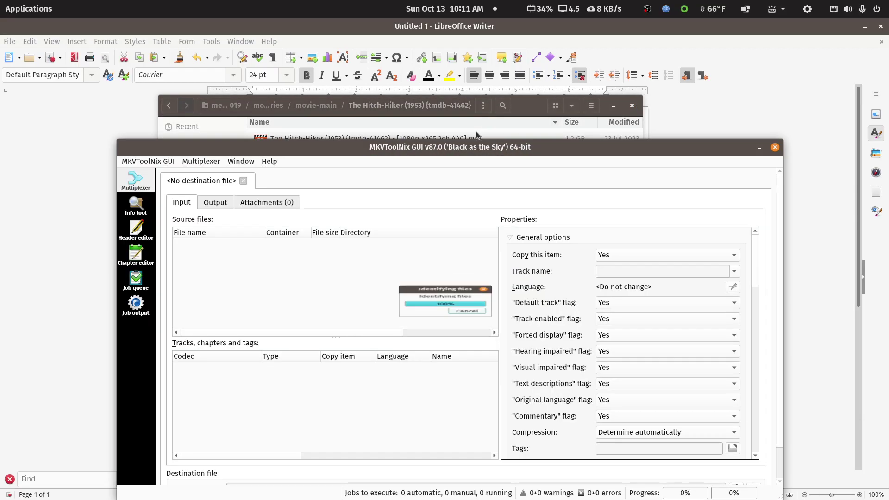
pyautogui.moveTo(443, 149); pyautogui.dragTo(441, 60)
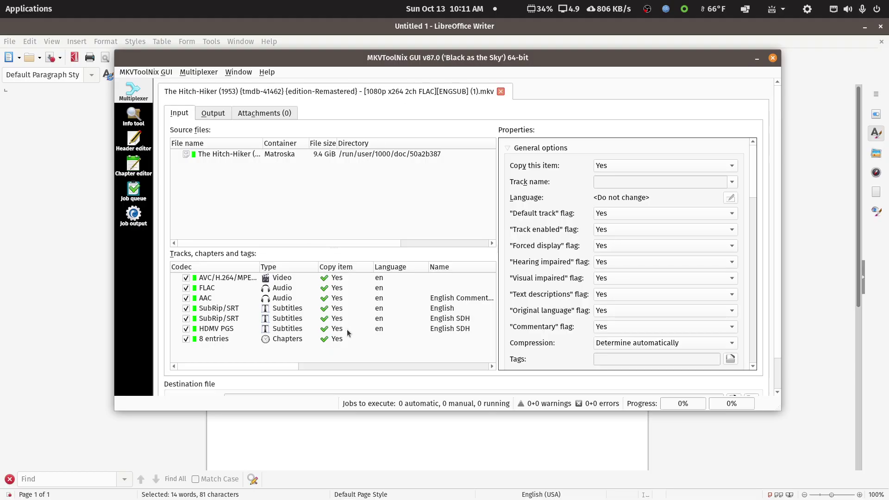
# Inspect the HDMV PGS and English SubRip subtitle track properties, then close MKVToolNix.
pyautogui.click(379, 329)
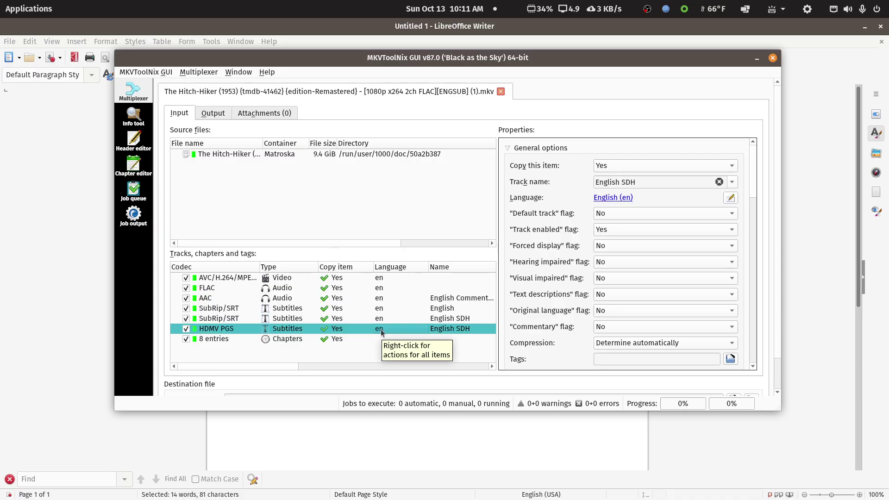
pyautogui.click(381, 309)
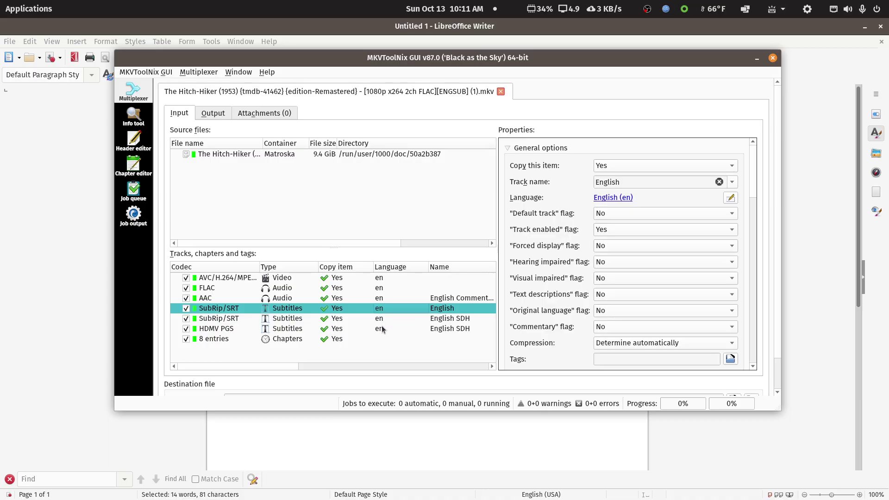
pyautogui.click(381, 329)
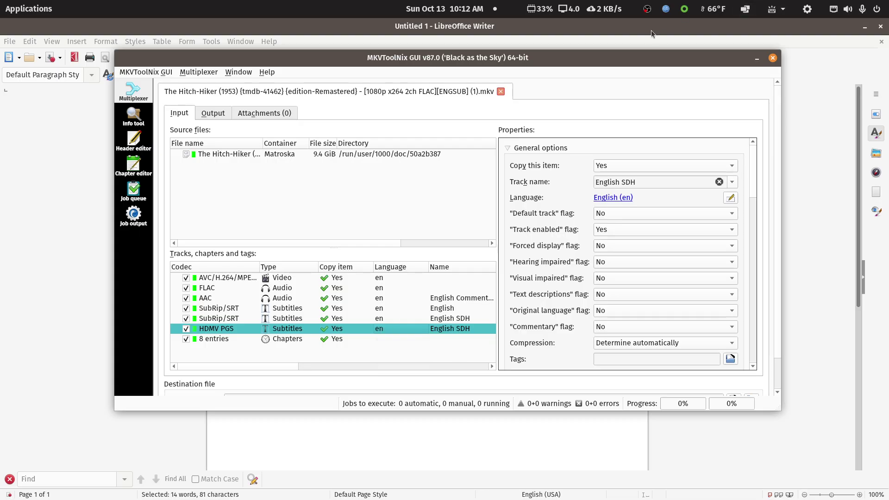
pyautogui.click(772, 61)
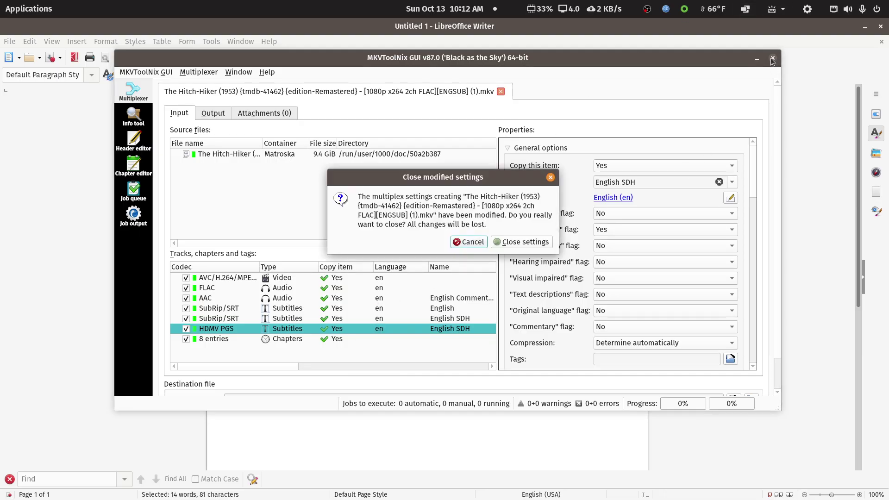
# Discard MKVToolNix's modified settings and bring the Writer naming notes to the front.
pyautogui.click(530, 243)
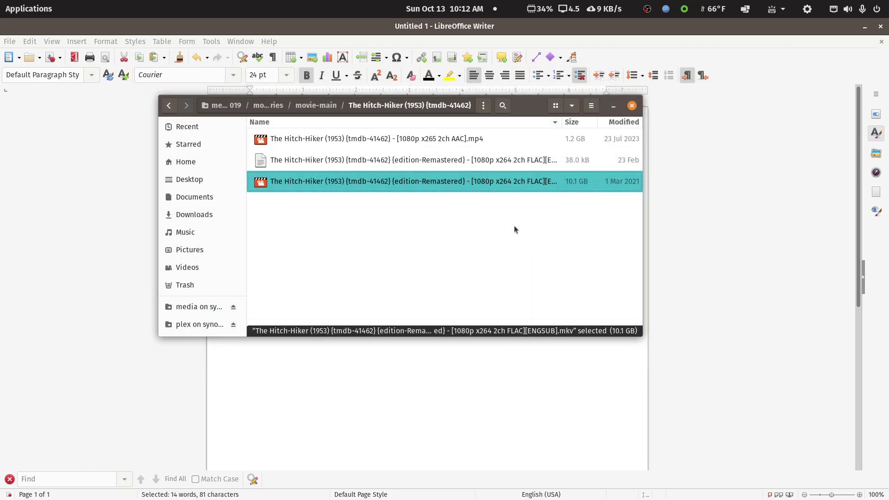
pyautogui.click(740, 29)
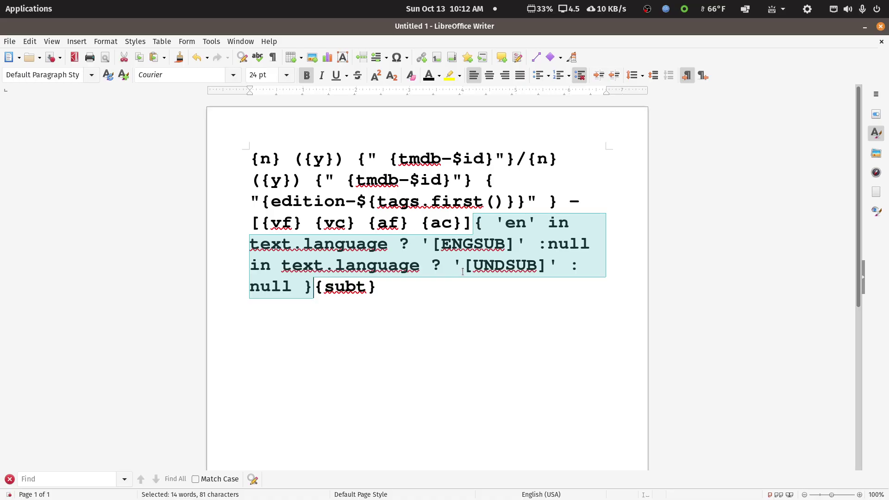
pyautogui.click(514, 245)
# Highlight the [ENGSUB] and [UNDSUB] tags in the naming format text.
pyautogui.moveTo(514, 245); pyautogui.dragTo(432, 244)
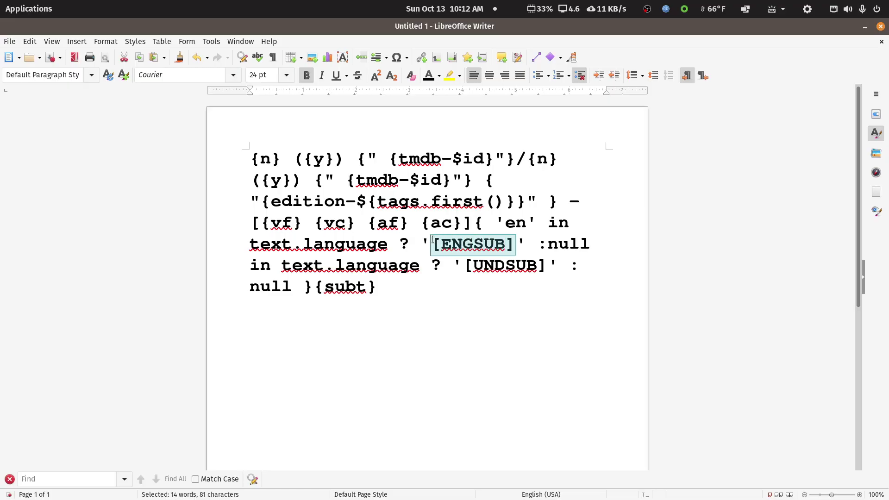
pyautogui.click(465, 271)
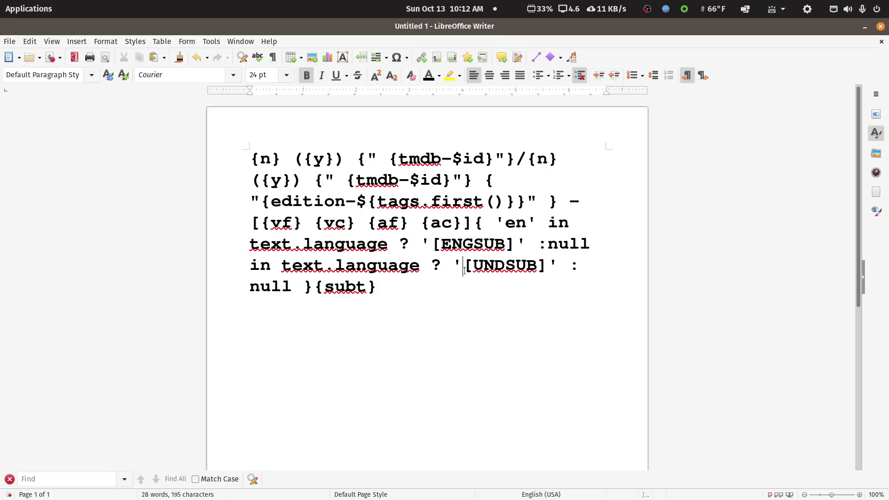
pyautogui.moveTo(465, 271); pyautogui.dragTo(545, 266)
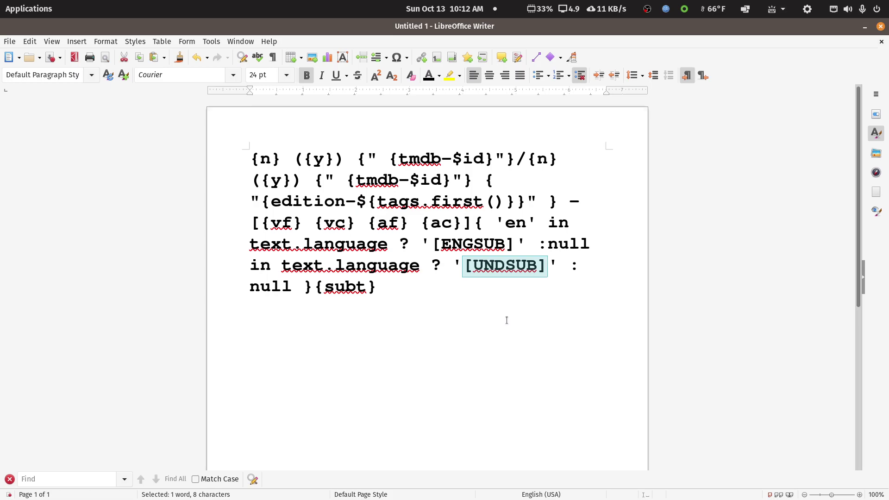
pyautogui.moveTo(432, 244); pyautogui.dragTo(511, 244)
pyautogui.moveTo(466, 267); pyautogui.dragTo(545, 265)
pyautogui.click(452, 306)
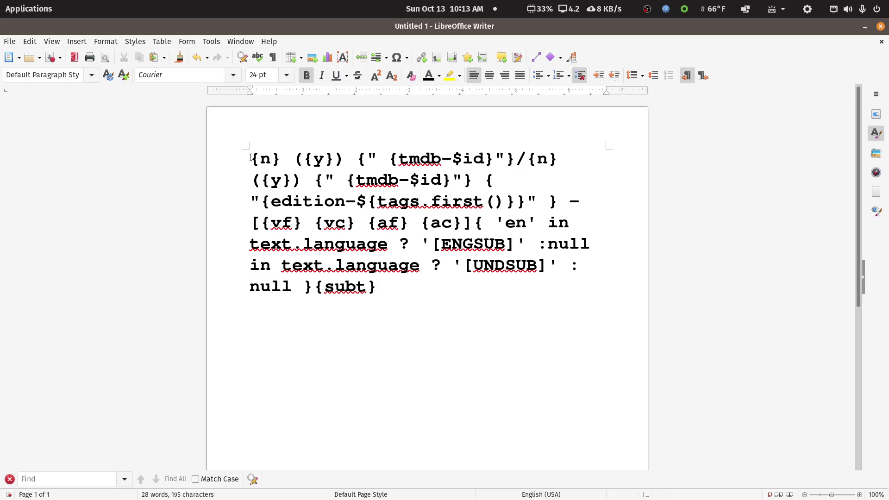
pyautogui.moveTo(251, 158); pyautogui.dragTo(543, 198)
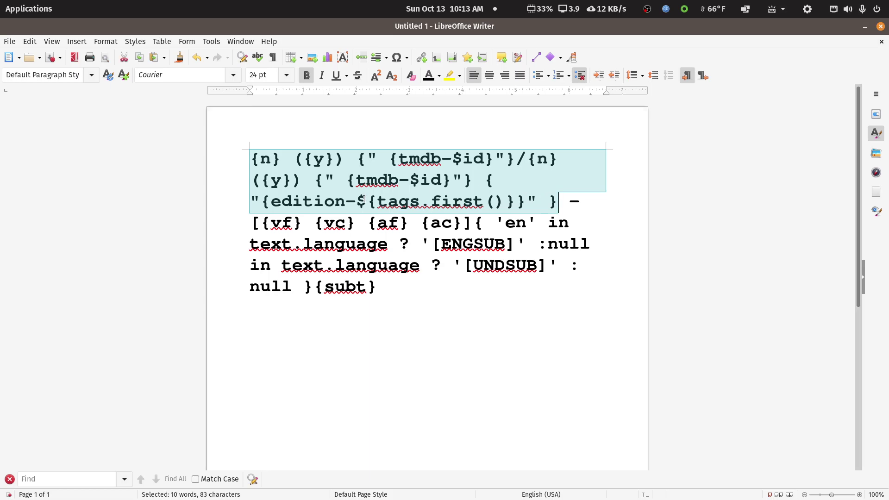
pyautogui.click(559, 202)
pyautogui.moveTo(559, 202); pyautogui.dragTo(469, 227)
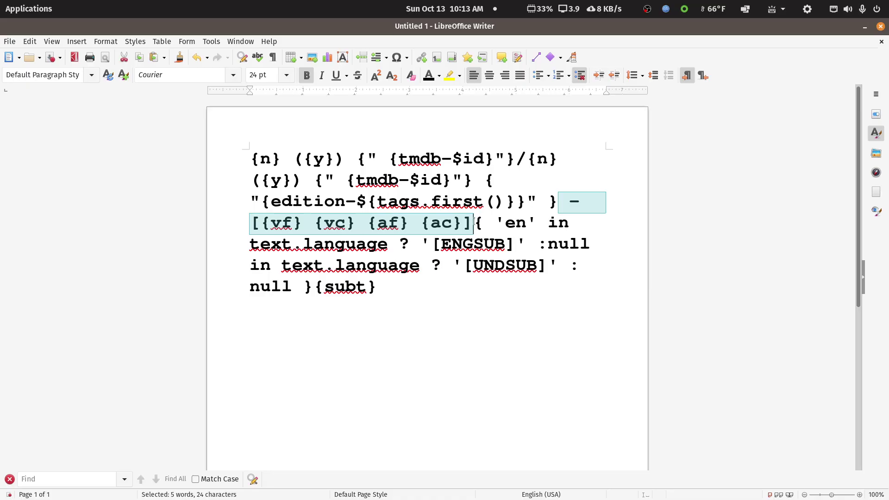
pyautogui.click(322, 304)
pyautogui.moveTo(314, 287); pyautogui.dragTo(375, 290)
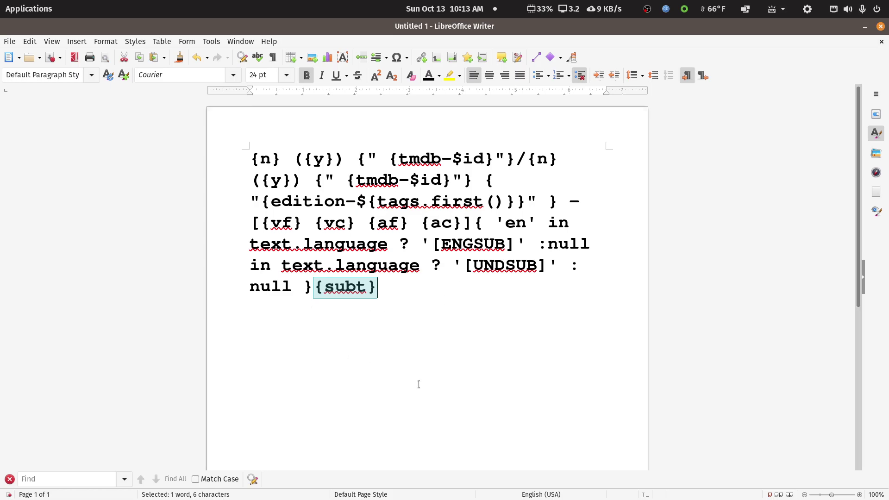
# Minimize Writer and close the leftover file chooser and Preset Editor.
pyautogui.doubleClick(782, 26)
pyautogui.click(753, 67)
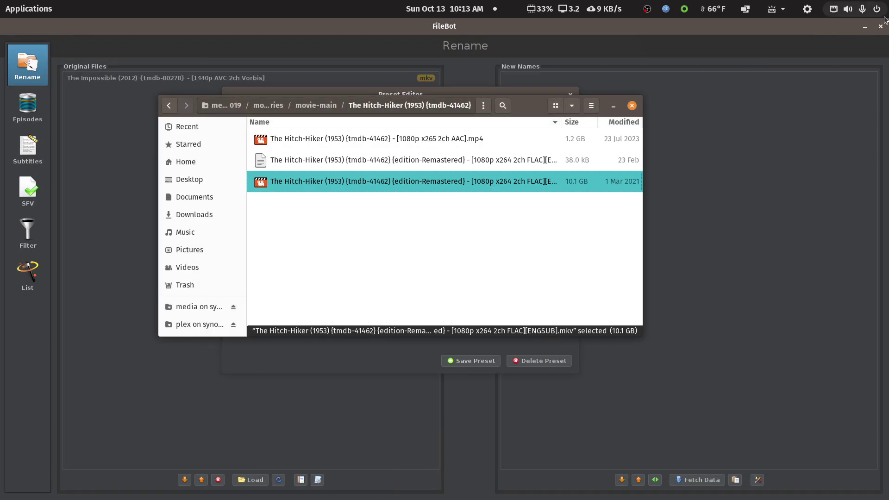
pyautogui.click(631, 106)
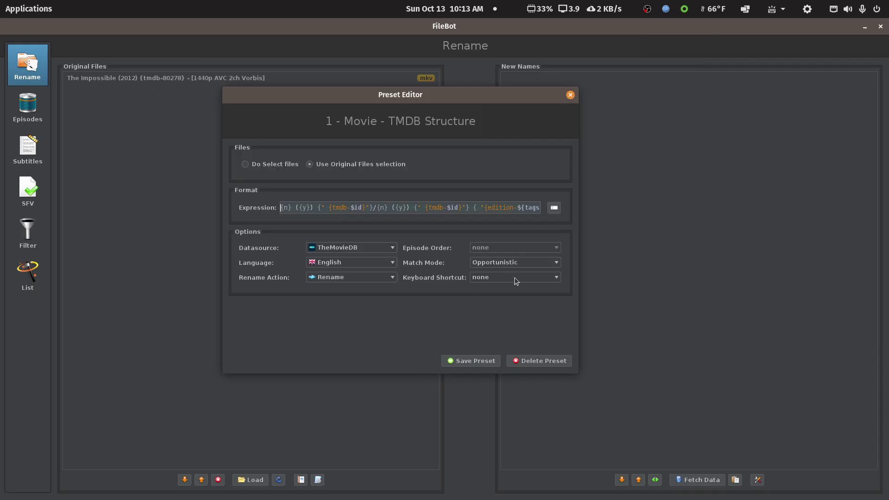
pyautogui.click(571, 95)
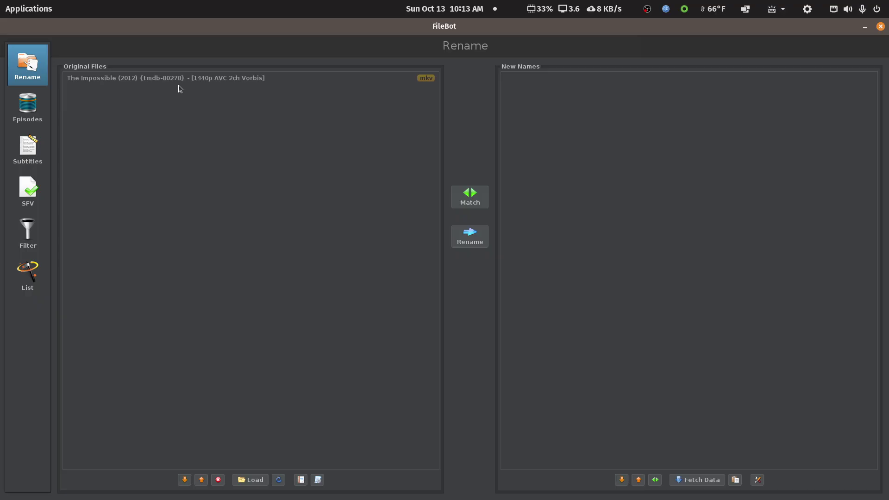
# Apply the Movie - IMDB Structure rename preset to The Impossible (2012).
pyautogui.click(317, 479)
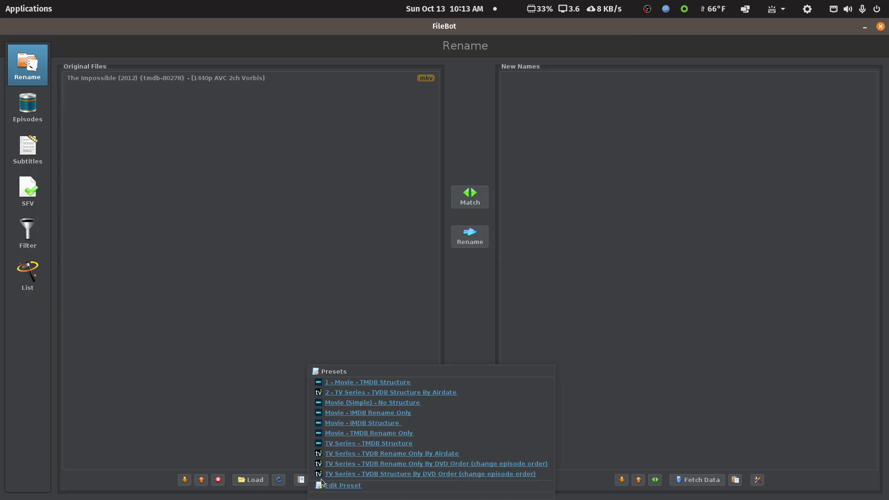
pyautogui.click(366, 423)
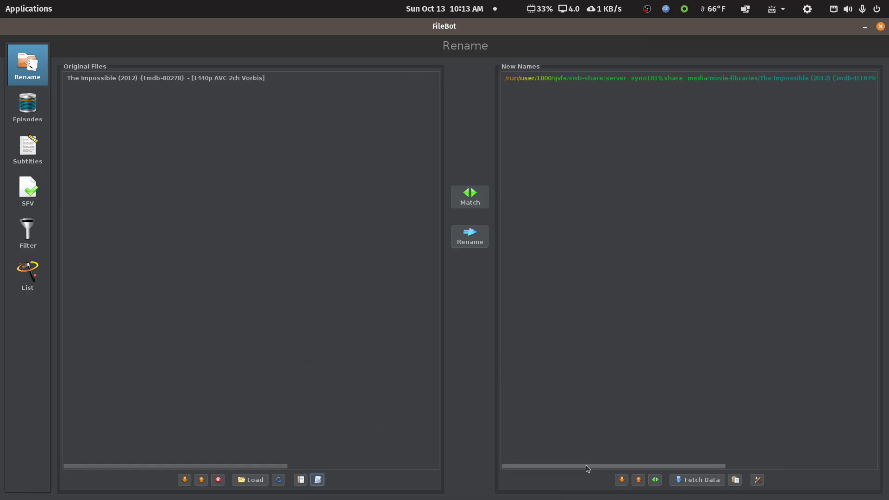
pyautogui.moveTo(582, 468); pyautogui.dragTo(837, 439)
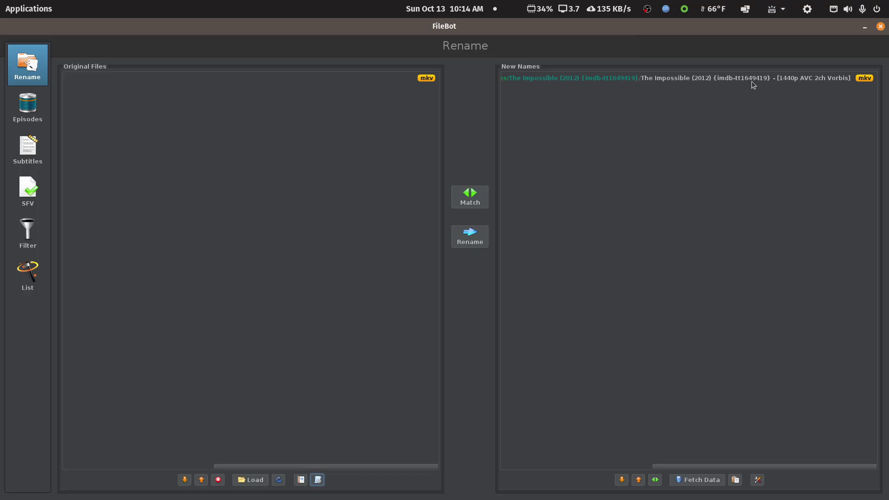
# Rename the file, then check the The Impossible (2012) {imdb-tt1649419} folder in movie-libraries.
pyautogui.click(473, 235)
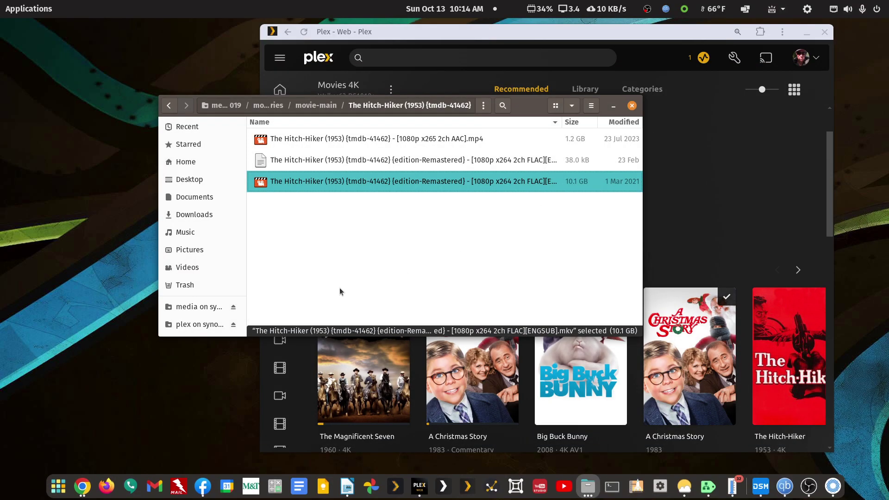
pyautogui.click(169, 106)
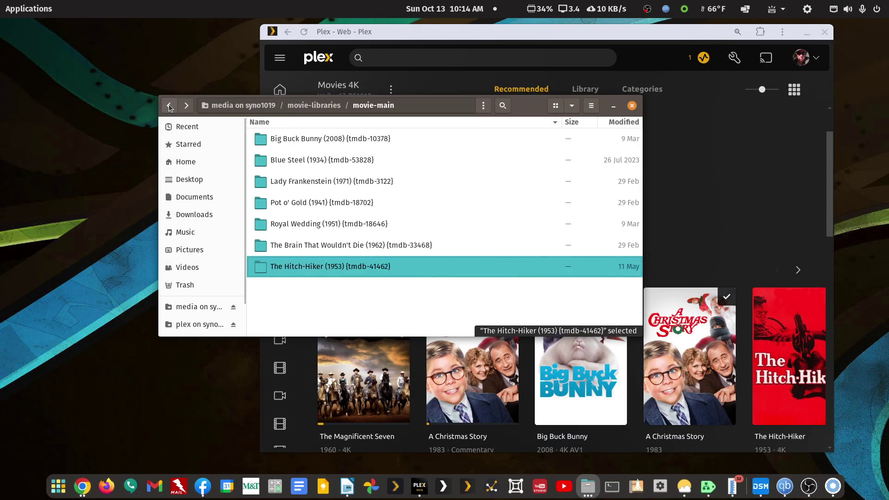
pyautogui.click(169, 106)
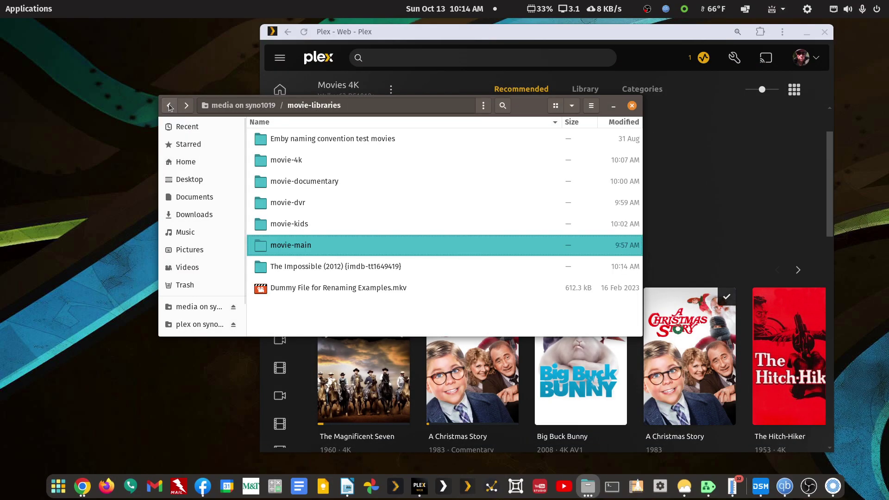
pyautogui.click(343, 308)
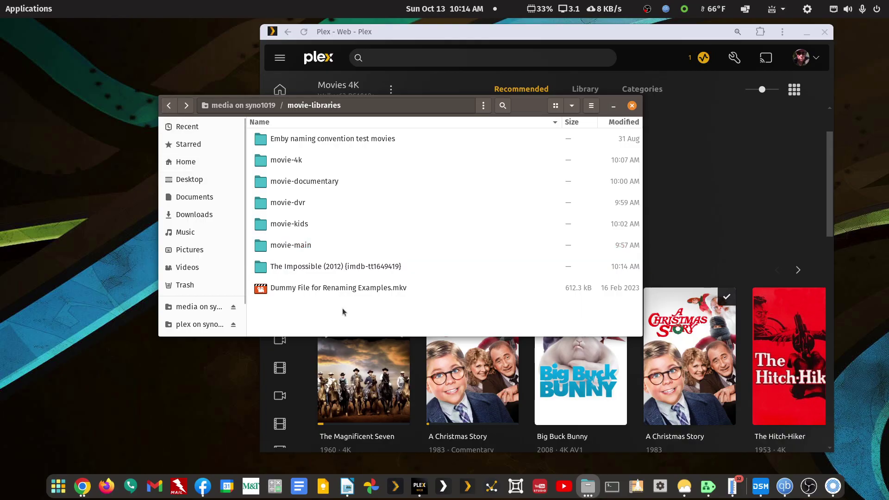
pyautogui.doubleClick(371, 271)
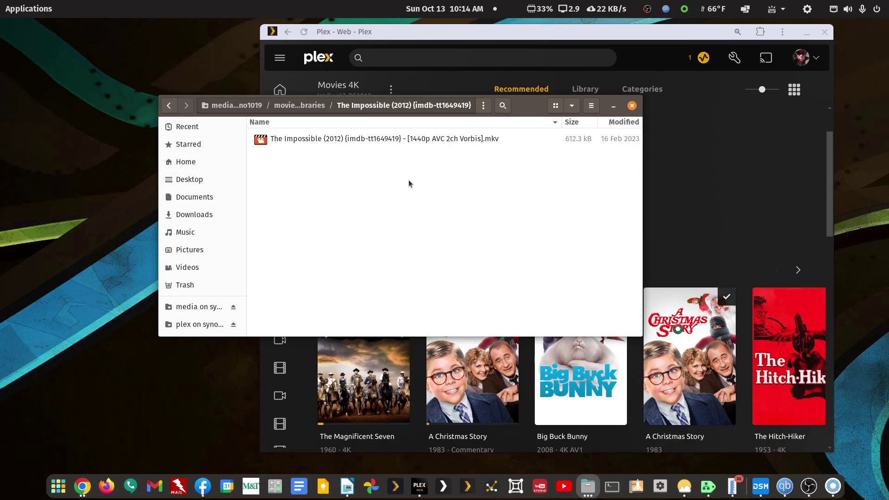
pyautogui.click(169, 106)
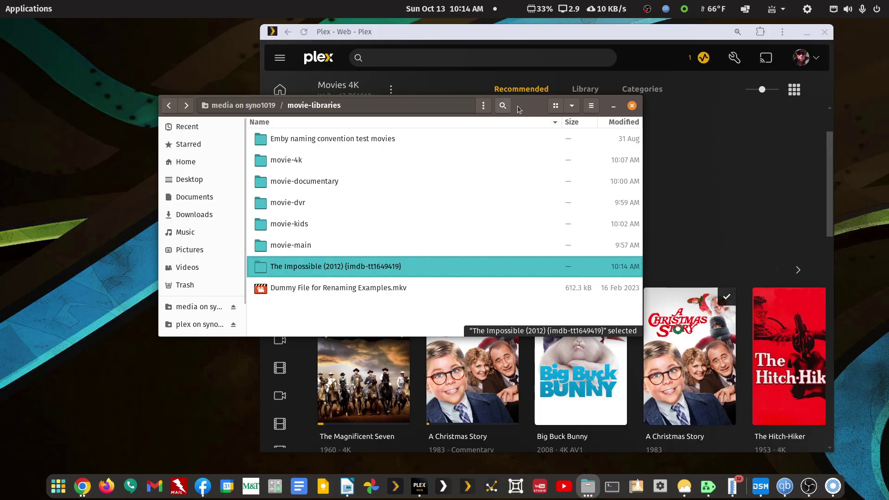
# Open The Impossible folder in FileBot via Open With Other Application.
pyautogui.moveTo(521, 105); pyautogui.dragTo(461, 88)
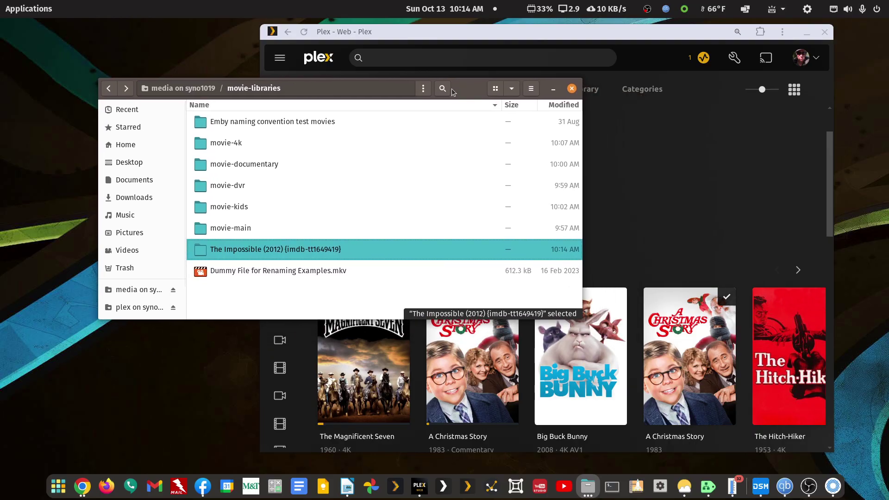
pyautogui.rightClick(246, 254)
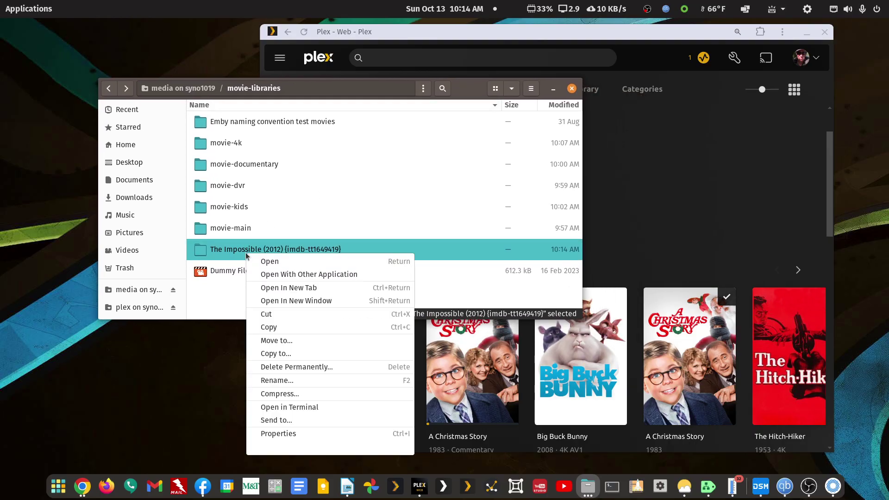
pyautogui.click(277, 275)
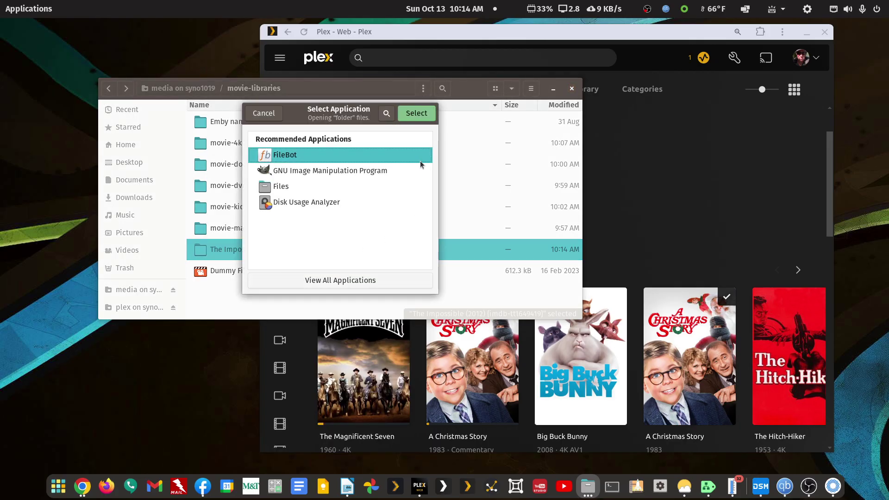
pyautogui.click(417, 113)
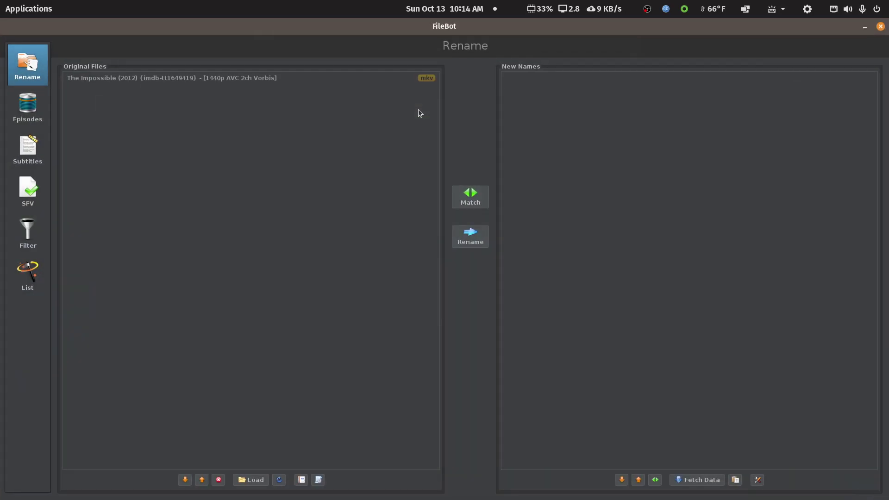
# Match the film with TheMovieDB movie data and open the Edit Format editor.
pyautogui.click(473, 200)
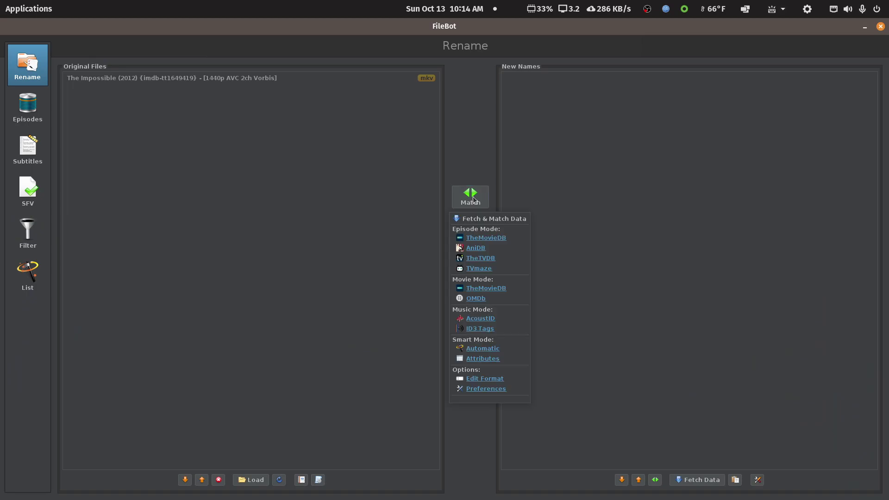
pyautogui.click(480, 288)
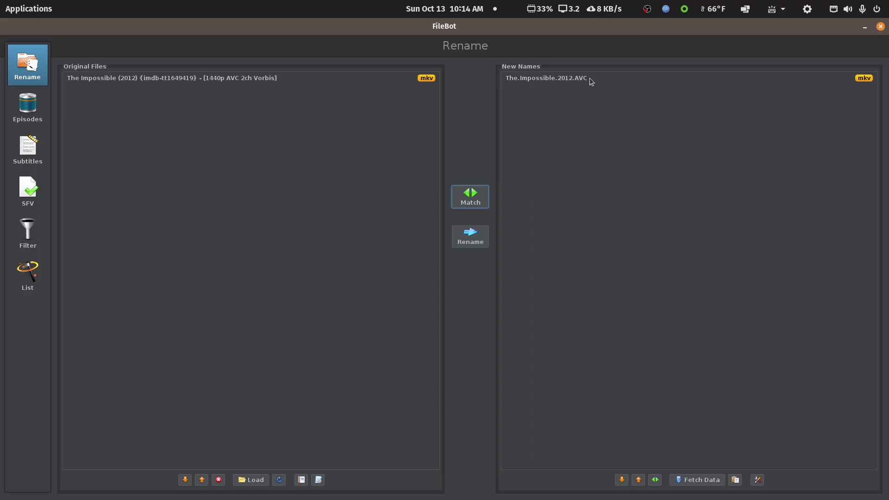
pyautogui.rightClick(572, 80)
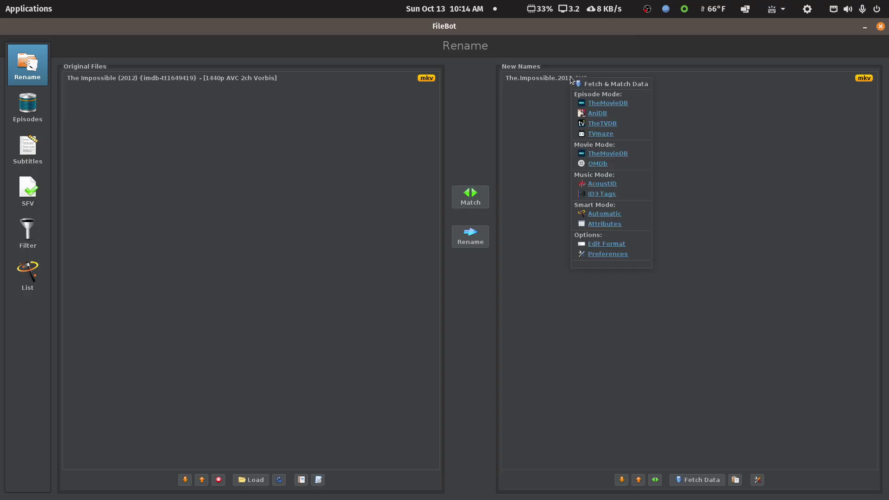
pyautogui.click(595, 246)
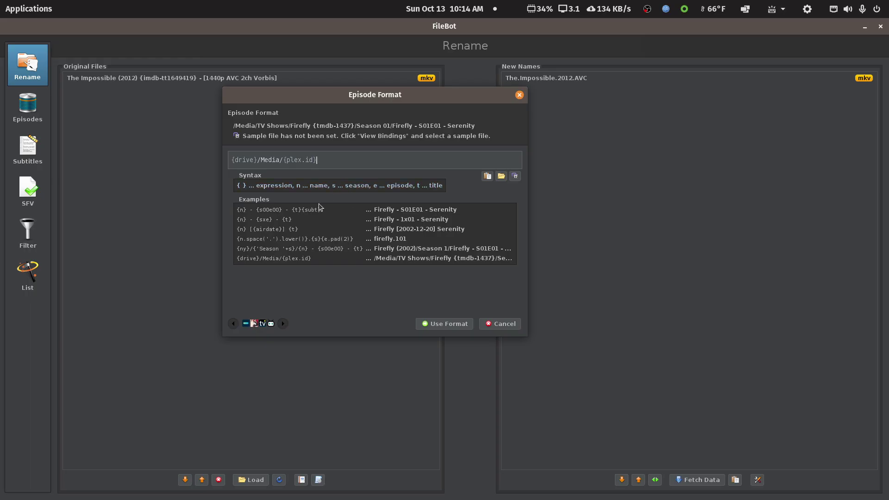
# Copy the {n} ({y}) expression from the Writer format notes.
pyautogui.moveTo(626, 499)
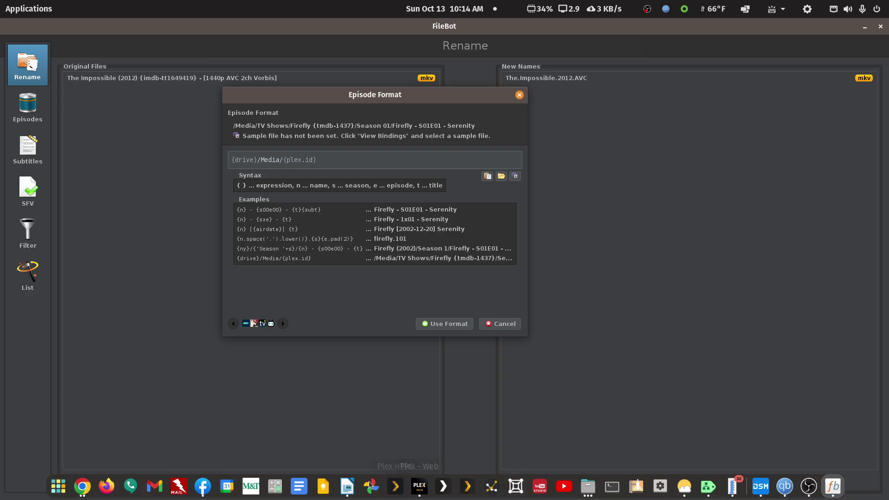
pyautogui.click(347, 486)
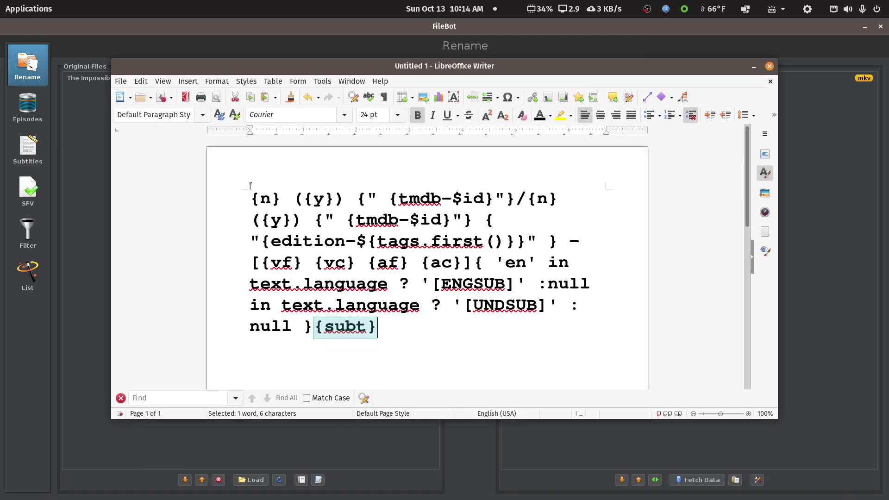
pyautogui.moveTo(252, 198); pyautogui.dragTo(341, 199)
pyautogui.hotkey('ctrl', 'c')
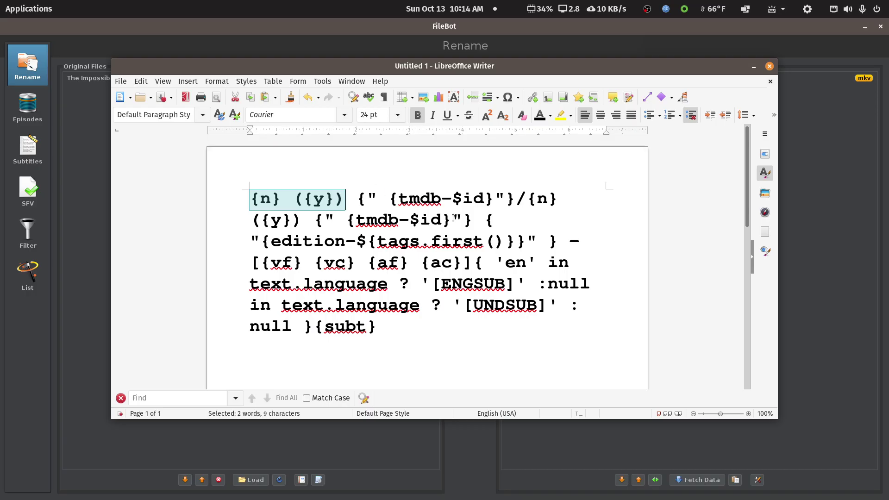
# Replace the format with {n} ({y})/{n} ({y}) and apply it with Use Format.
pyautogui.click(554, 447)
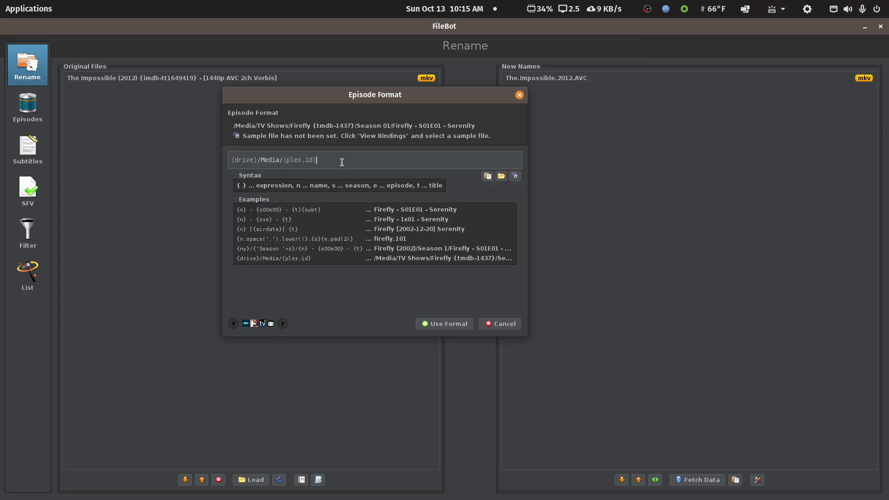
pyautogui.press('Home')
pyautogui.hotkey('ctrl', 'a')
pyautogui.press('BackSpace')
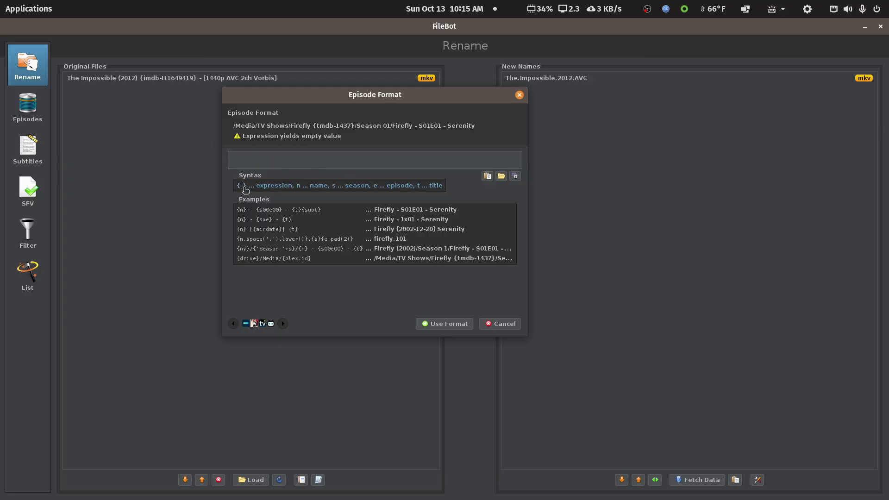
pyautogui.hotkey('ctrl', 'v')
pyautogui.write('/')
pyautogui.hotkey('ctrl', 'v')
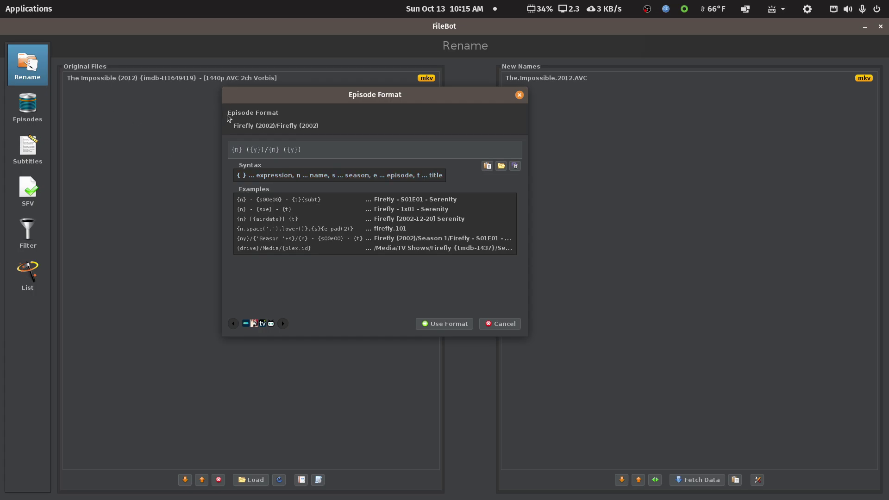
pyautogui.click(460, 324)
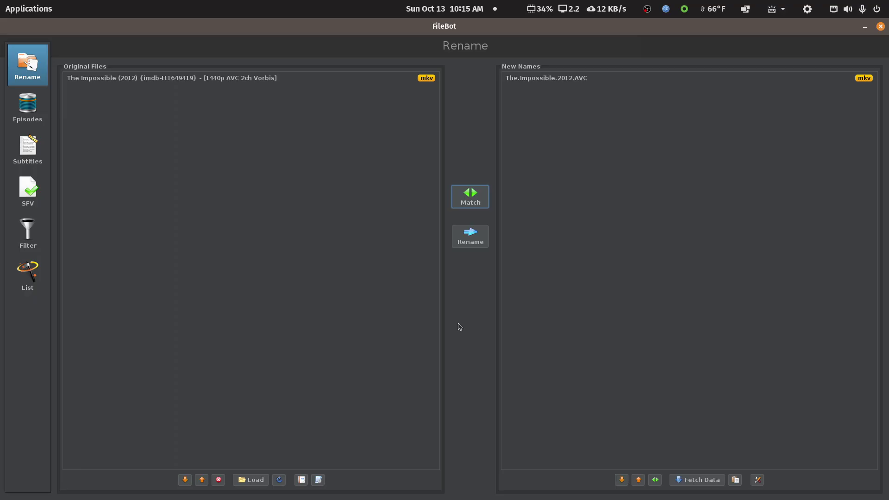
# Rerun the match, close FileBot, and bring the movie-libraries window forward.
pyautogui.click(477, 205)
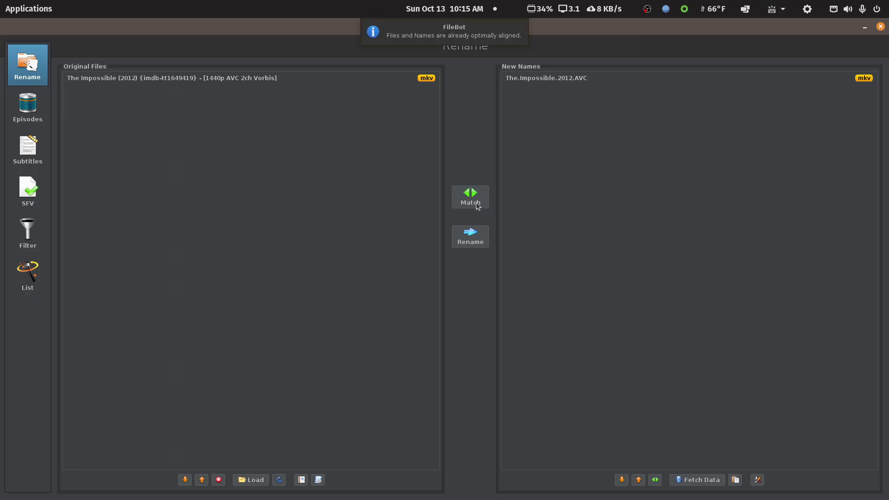
pyautogui.click(881, 26)
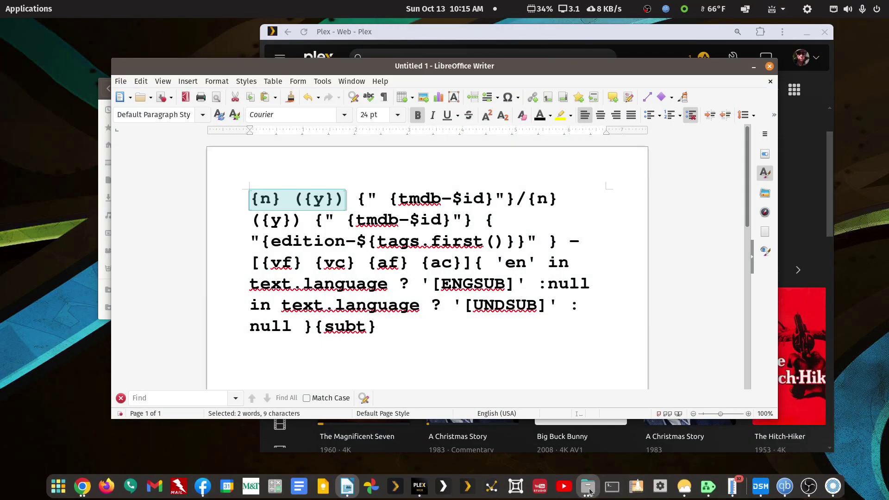
pyautogui.click(588, 487)
pyautogui.click(718, 429)
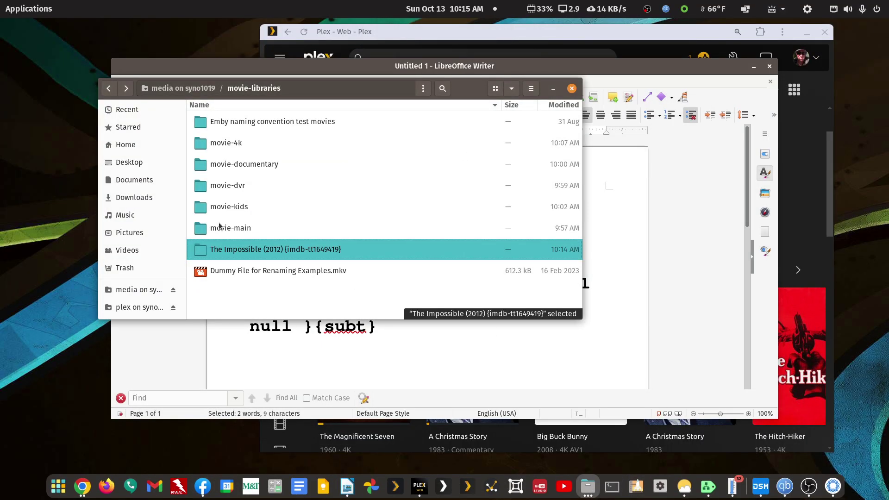
# Reopen The Impossible folder in FileBot and match it against TheMovieDB.
pyautogui.rightClick(224, 251)
pyautogui.click(260, 278)
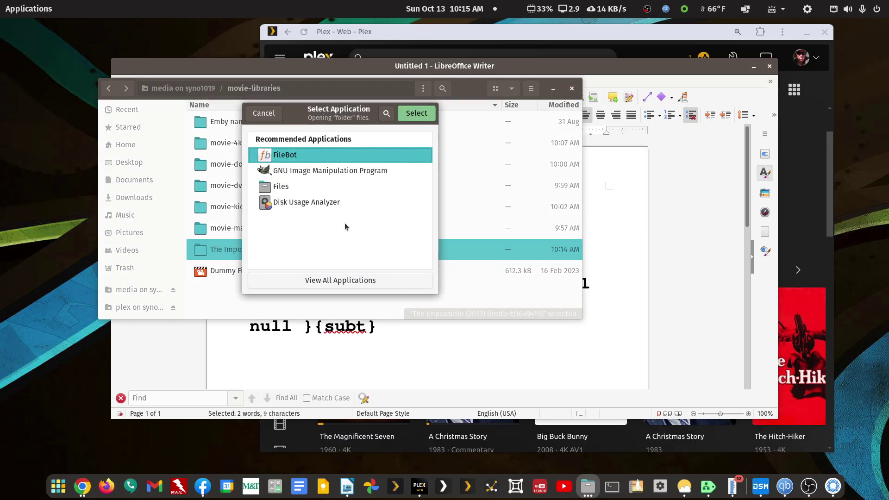
pyautogui.click(415, 114)
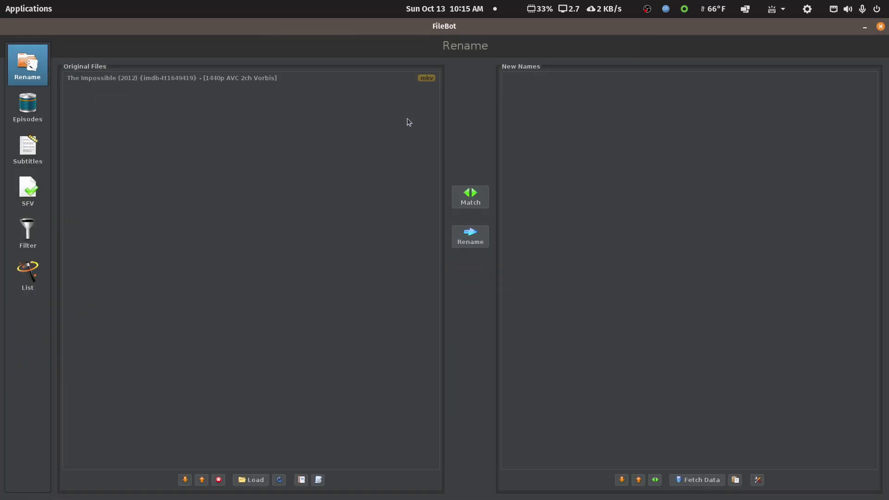
pyautogui.click(475, 197)
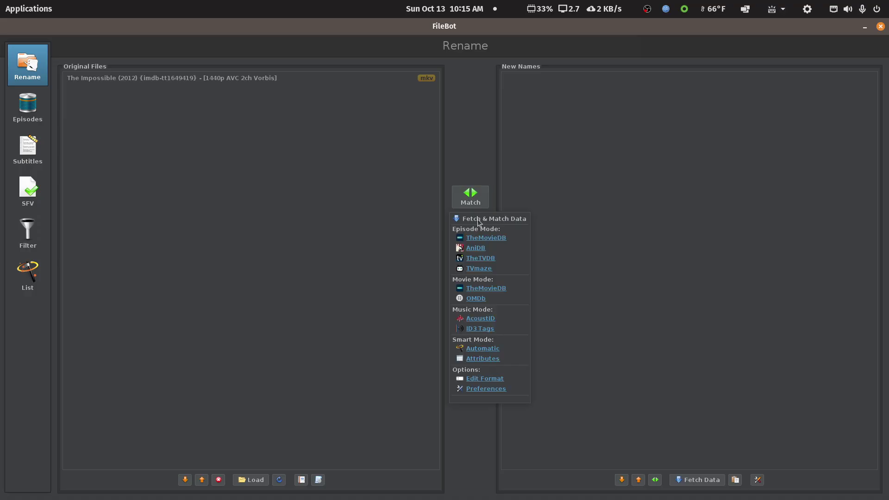
pyautogui.click(478, 290)
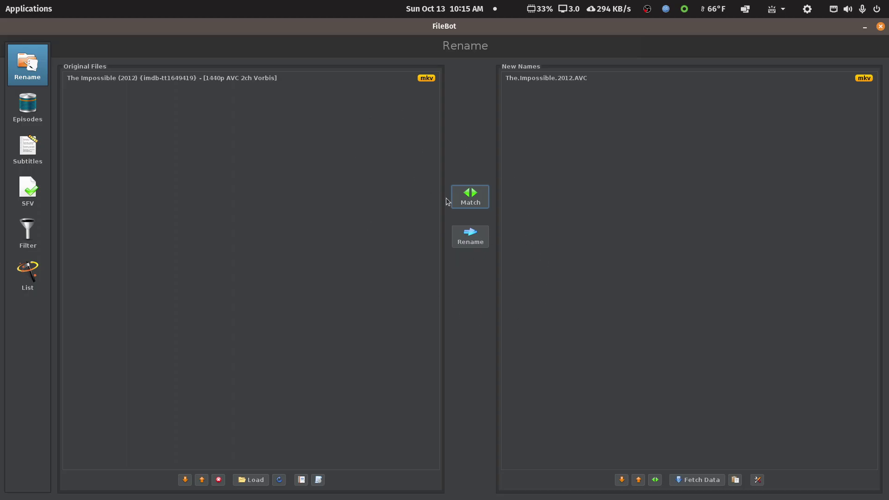
# Apply the Organize Movies for Plex preset, then close FileBot.
pyautogui.click(319, 480)
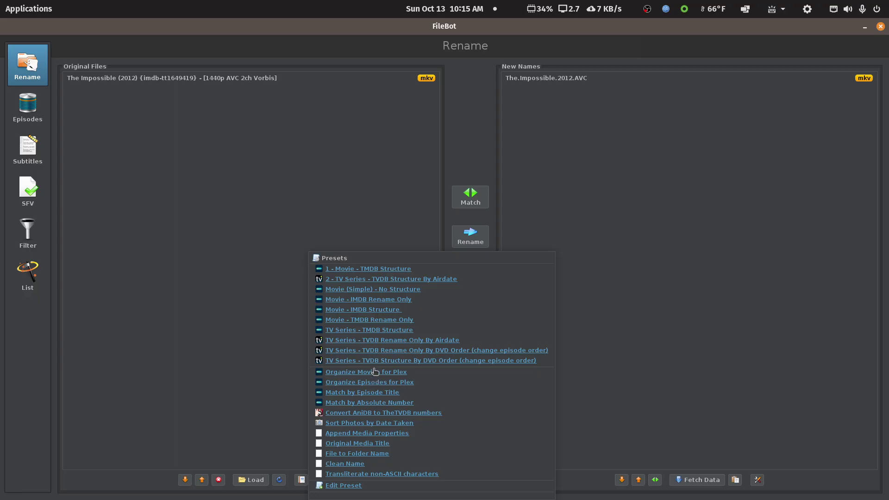
pyautogui.click(273, 396)
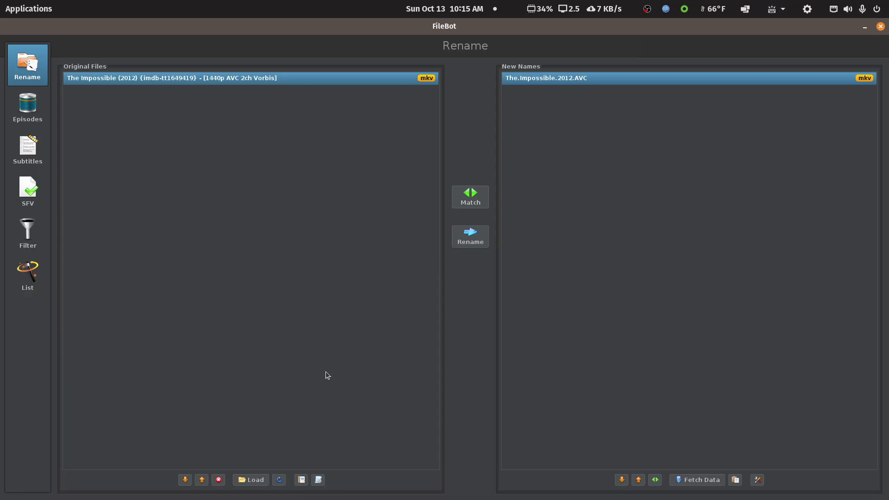
pyautogui.click(881, 27)
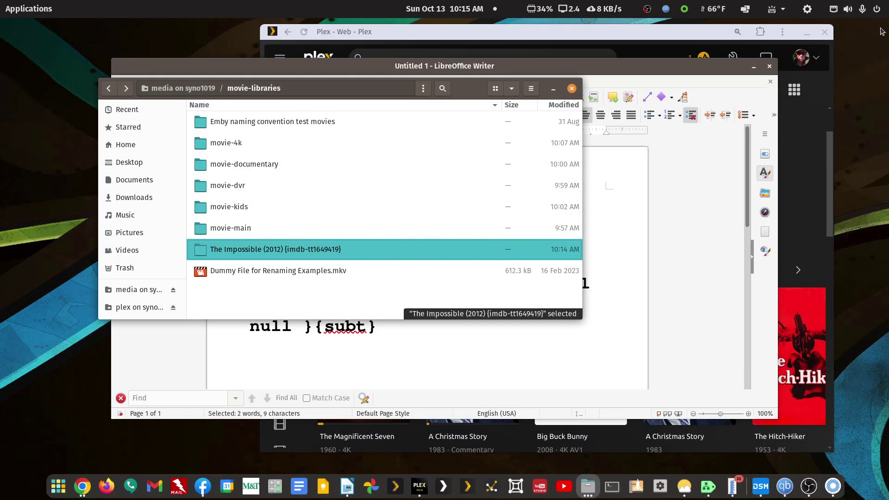
# Copy The Impossible (2012) folder and paste it into Home's media-public-domain folder.
pyautogui.rightClick(267, 253)
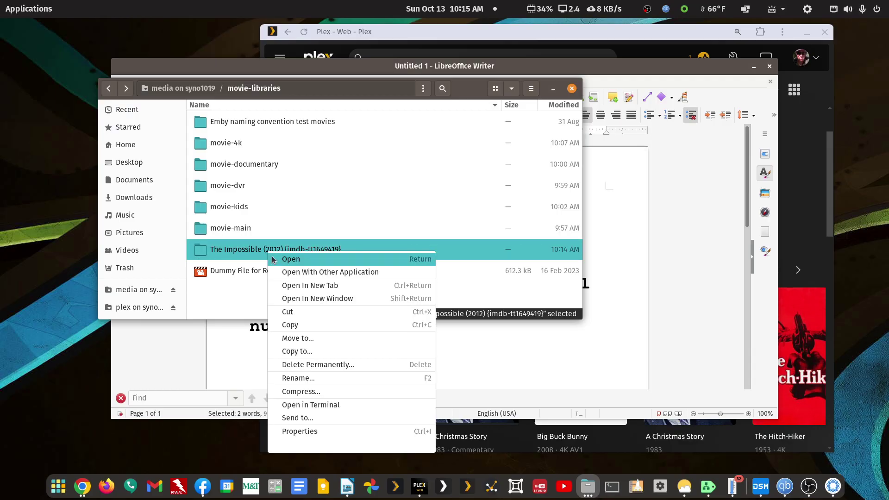
pyautogui.click(294, 327)
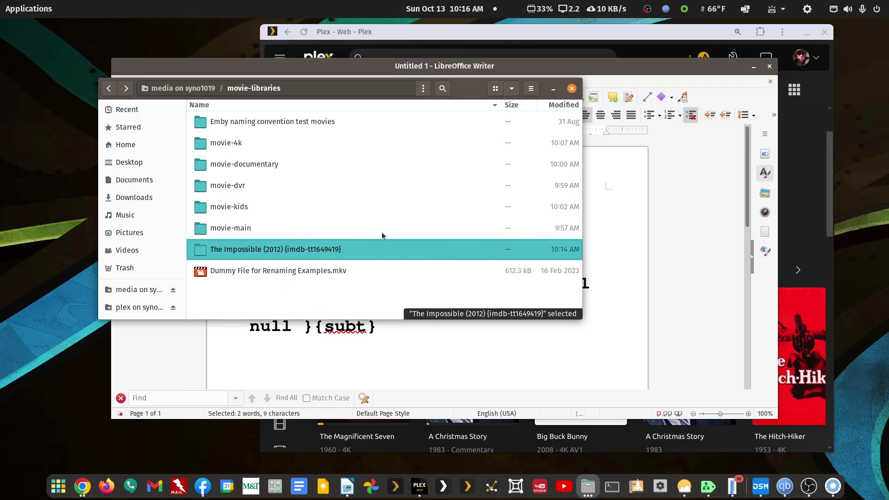
pyautogui.rightClick(130, 148)
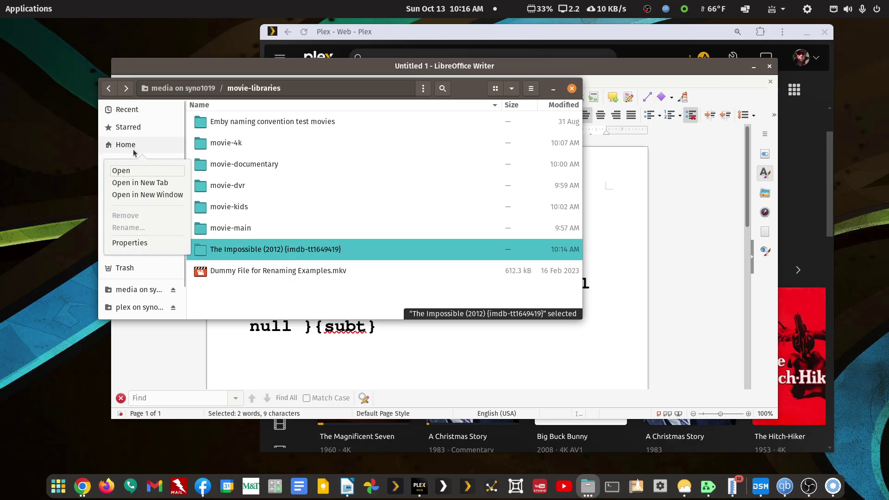
pyautogui.click(142, 182)
pyautogui.click(488, 107)
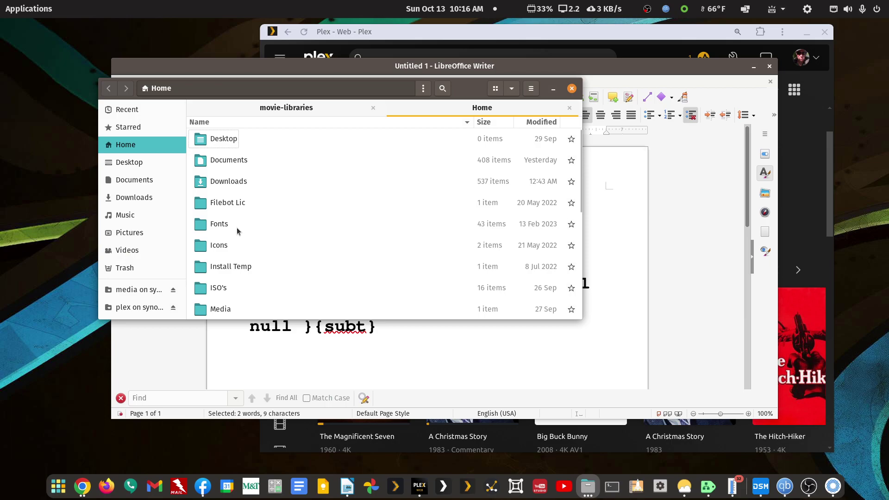
pyautogui.scroll(-2, 237, 227)
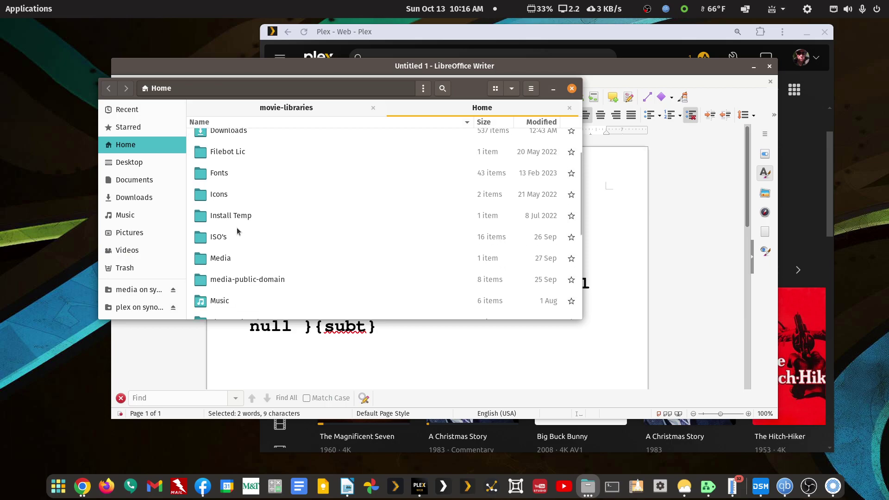
pyautogui.doubleClick(225, 280)
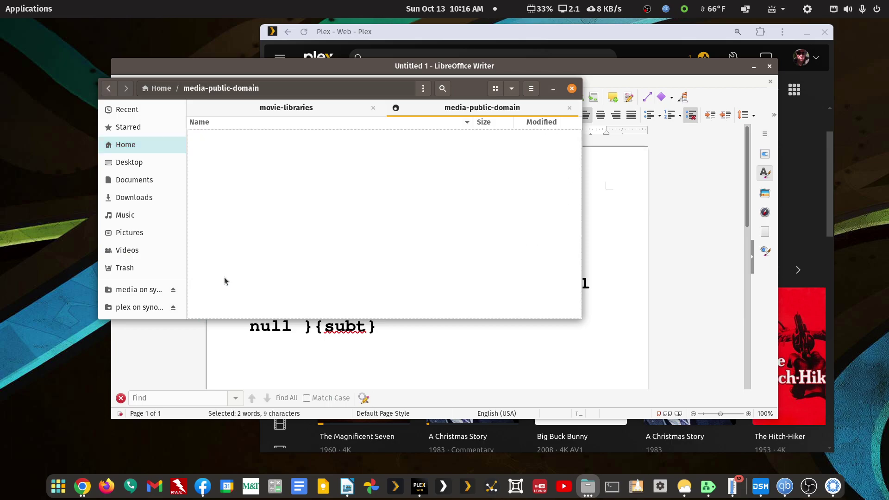
pyautogui.rightClick(234, 304)
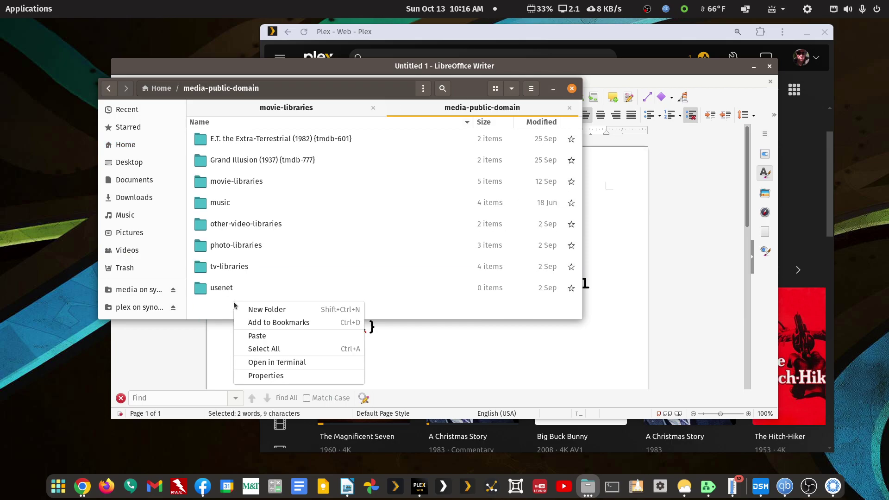
pyautogui.click(258, 335)
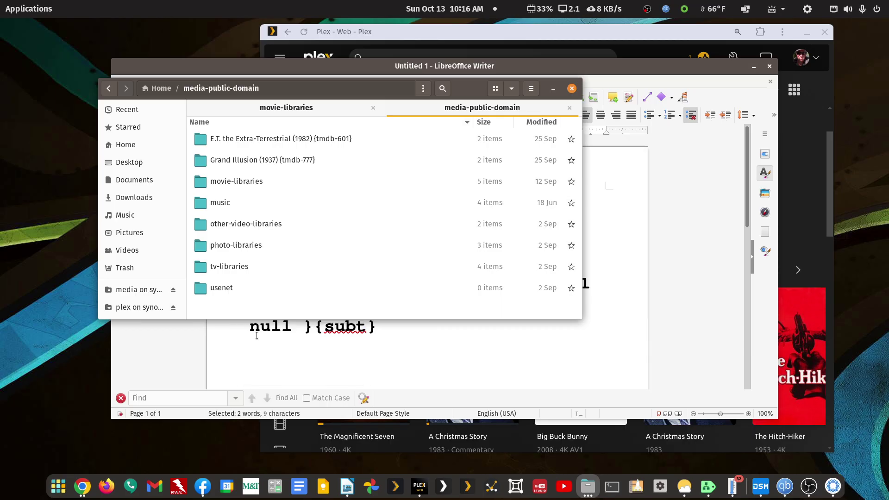
# Check the Media folder's TV Shows, delete Media from Home, and reopen media-public-domain.
pyautogui.click(109, 88)
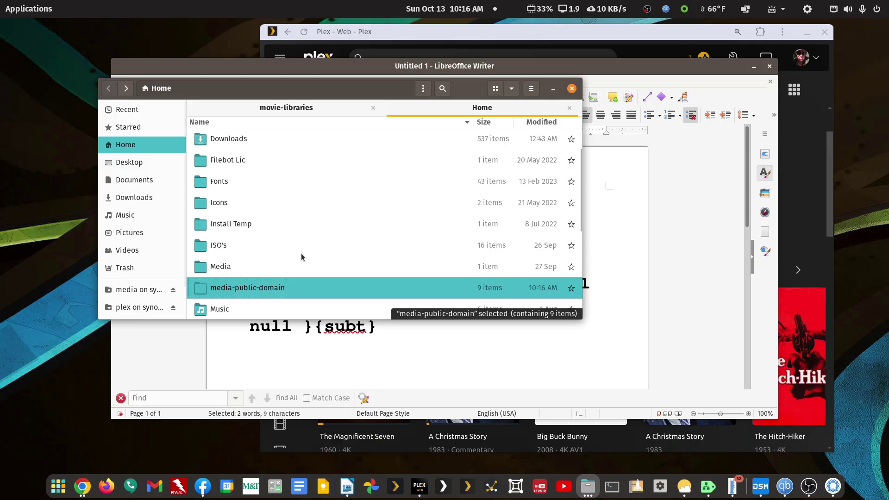
pyautogui.doubleClick(232, 270)
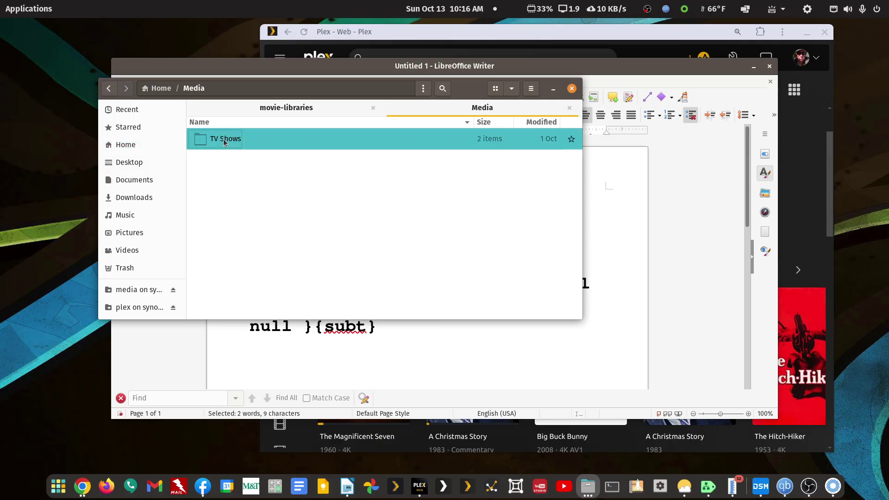
pyautogui.doubleClick(224, 141)
pyautogui.click(111, 90)
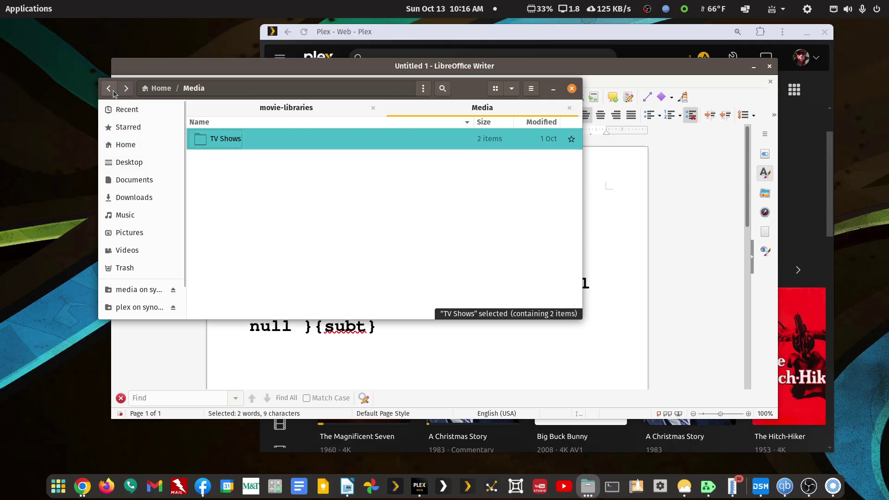
pyautogui.click(114, 93)
pyautogui.press('Delete')
pyautogui.doubleClick(252, 271)
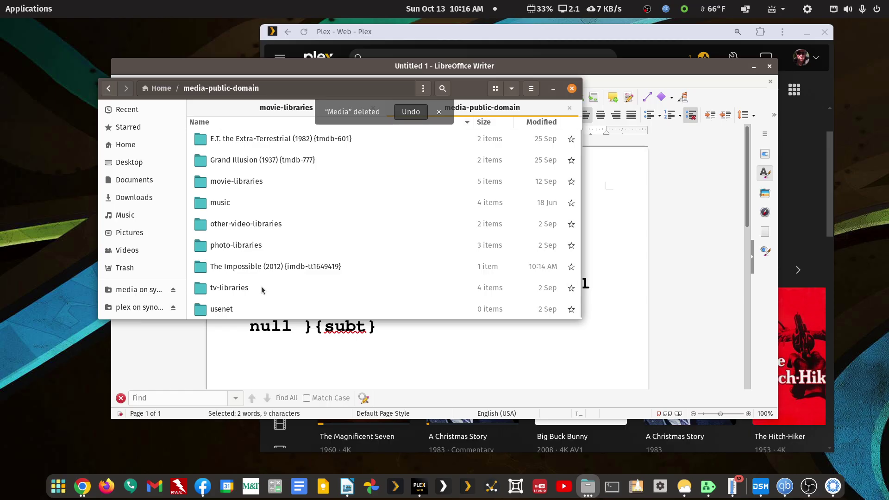
# Open the copied folder in FileBot, choose Organize Movies for Plex, and rename the mkv.
pyautogui.rightClick(266, 271)
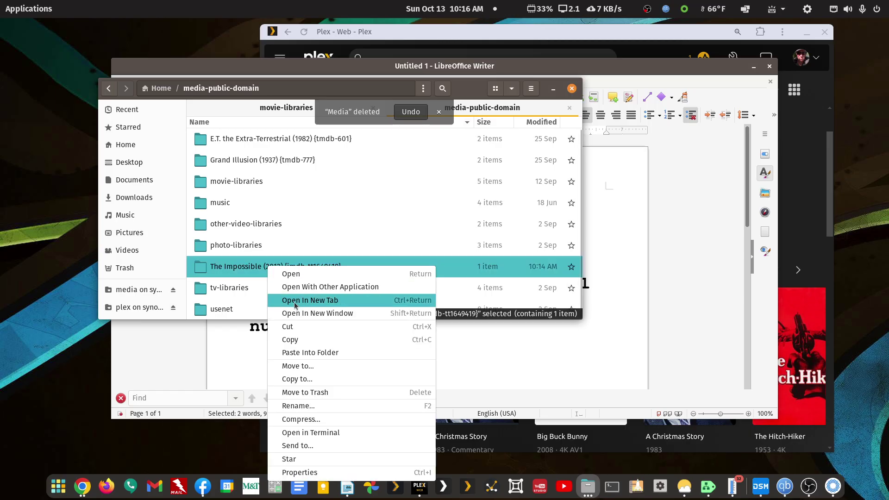
pyautogui.click(319, 287)
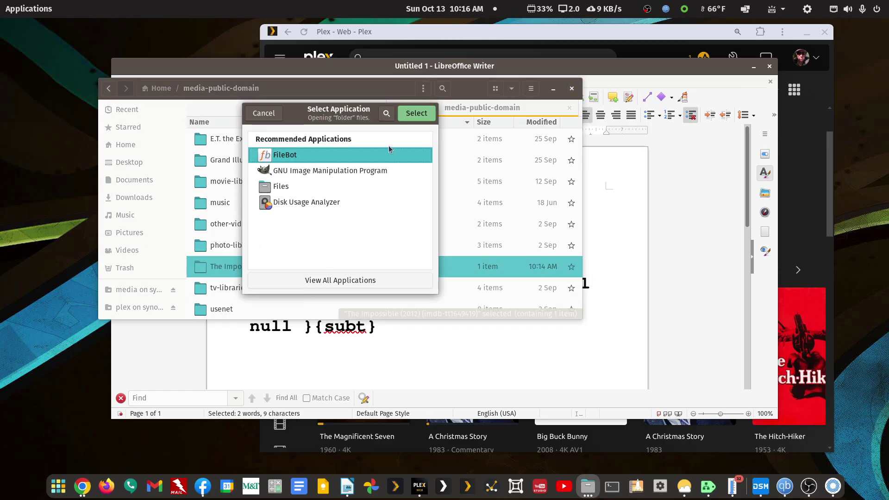
pyautogui.click(420, 112)
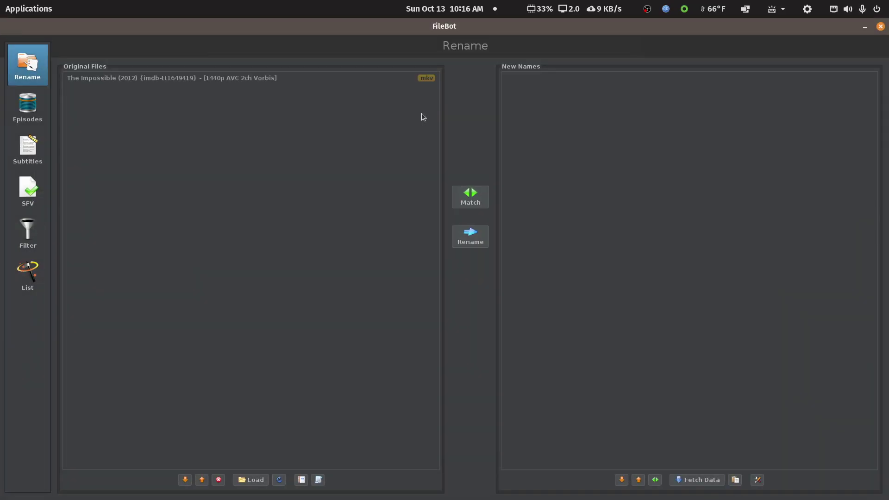
pyautogui.click(320, 480)
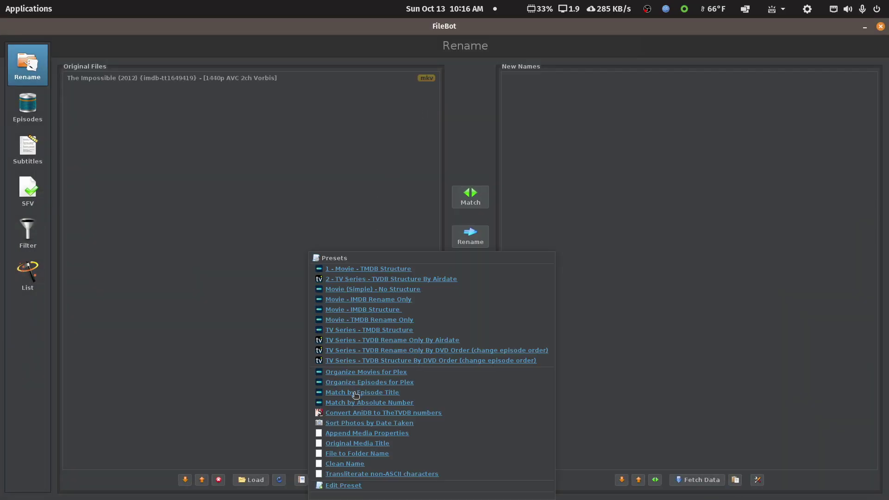
pyautogui.click(366, 373)
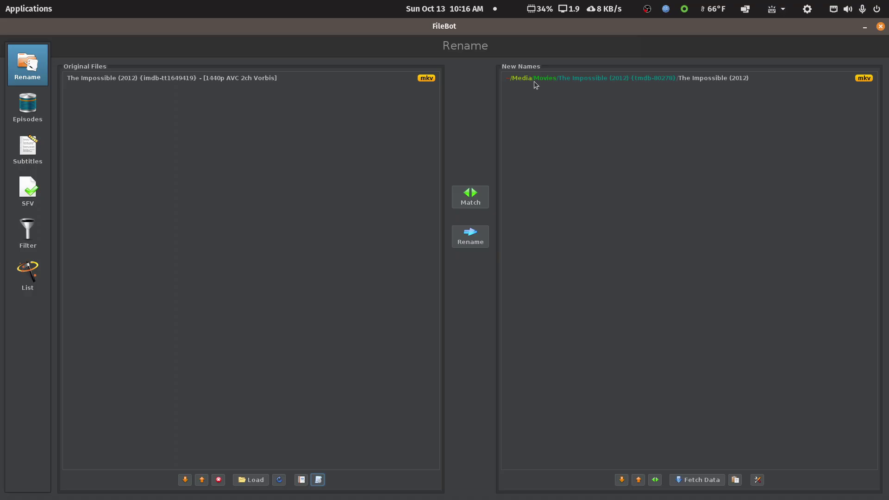
pyautogui.click(480, 233)
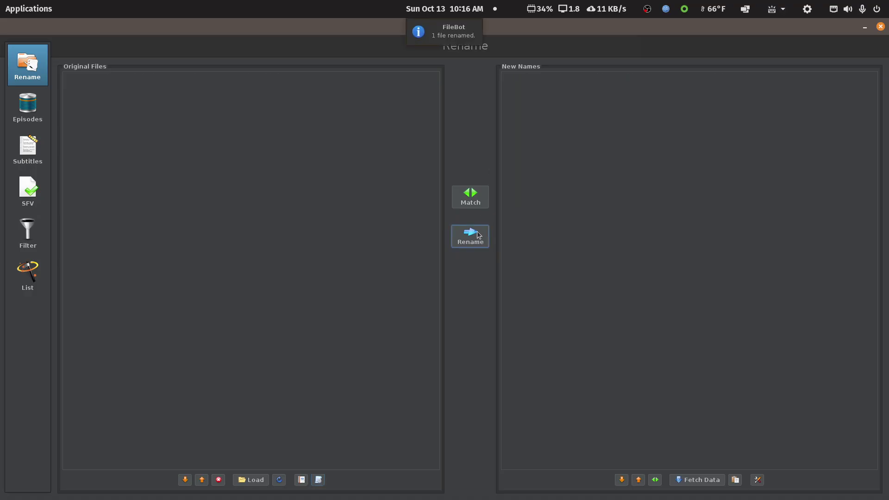
# Close FileBot and browse Home/Media/Movies into The Impossible (2012) {tmdb-80278}.
pyautogui.click(881, 26)
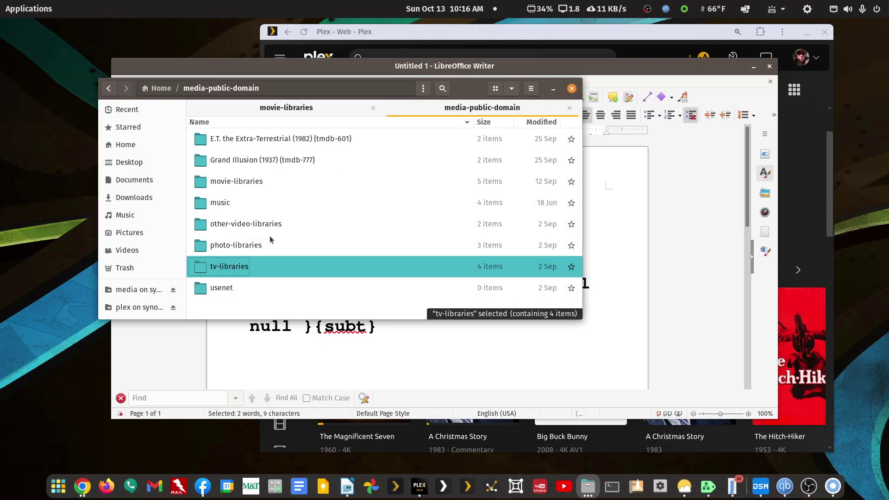
pyautogui.click(108, 89)
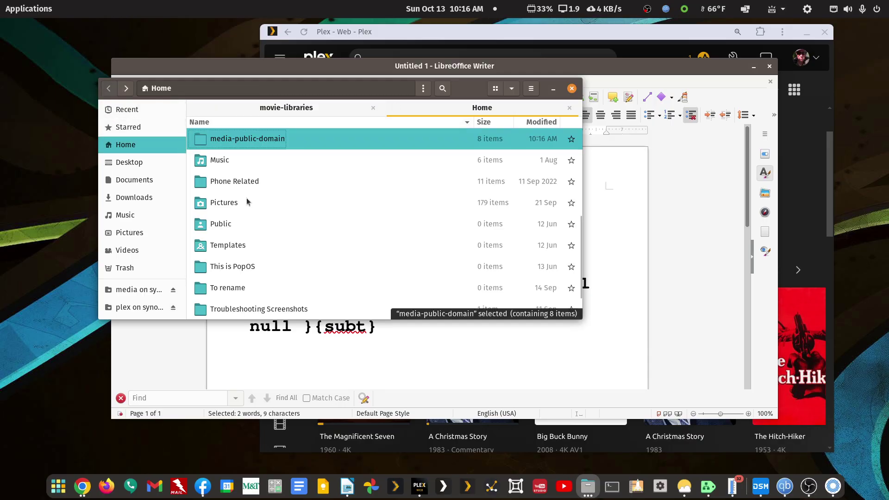
pyautogui.scroll(1, 248, 201)
pyautogui.doubleClick(219, 144)
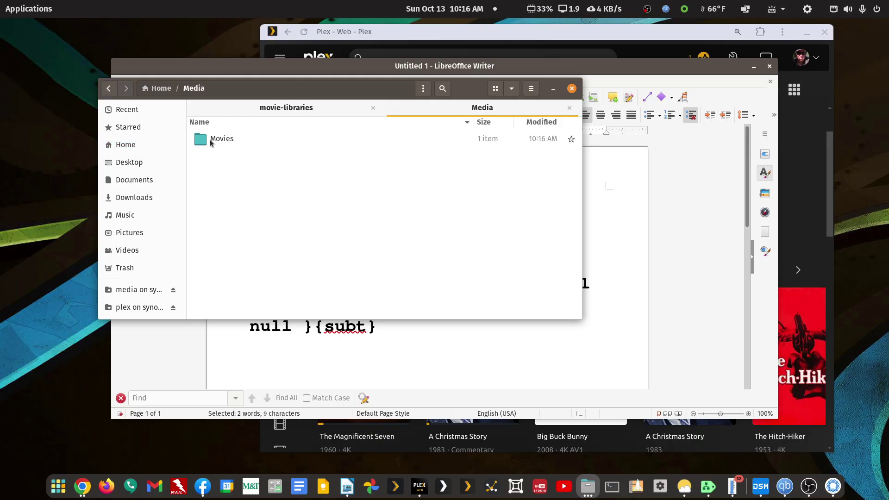
pyautogui.click(225, 143)
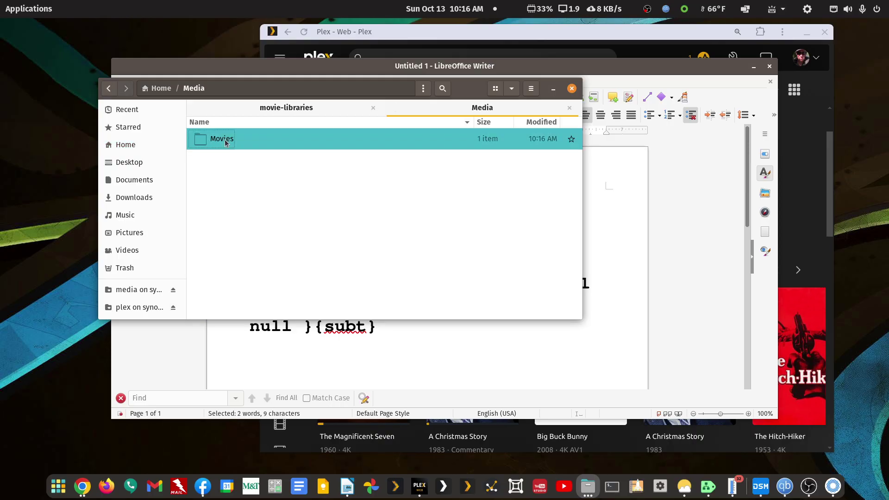
pyautogui.doubleClick(225, 142)
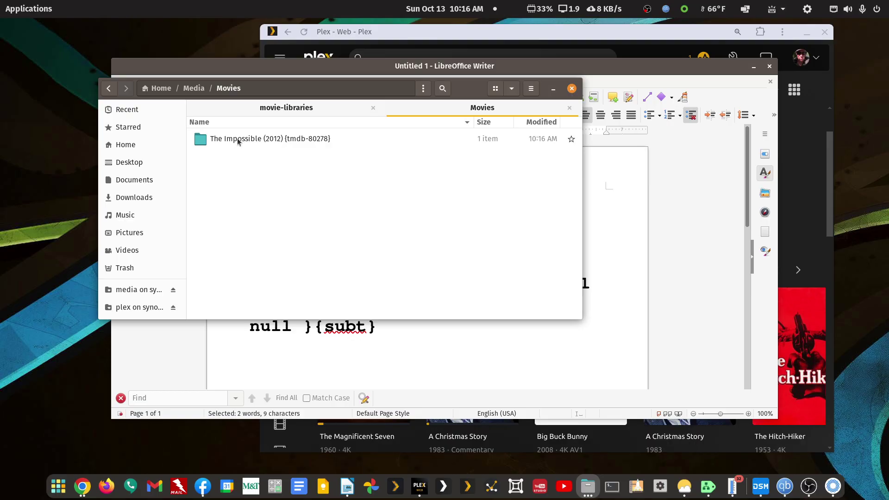
pyautogui.doubleClick(237, 141)
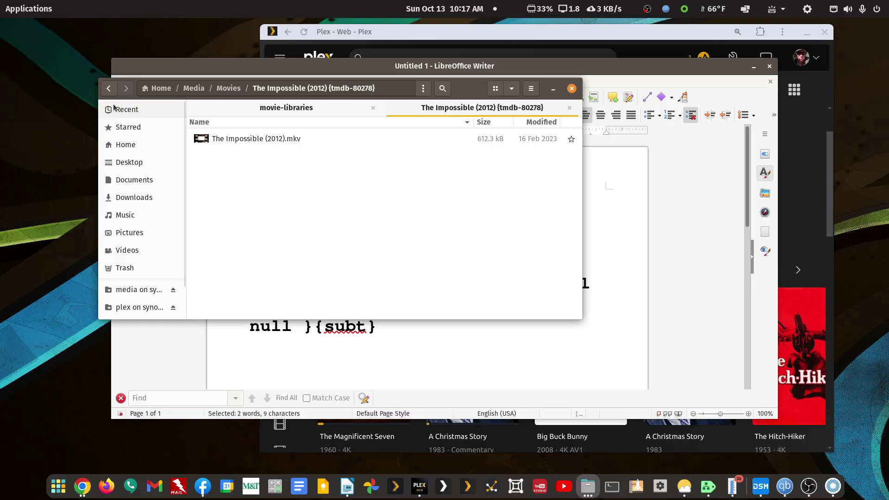
# Go back up to Home, reopen Media/Movies, and use the movie folder's context menu.
pyautogui.click(111, 90)
pyautogui.click(112, 89)
pyautogui.click(113, 90)
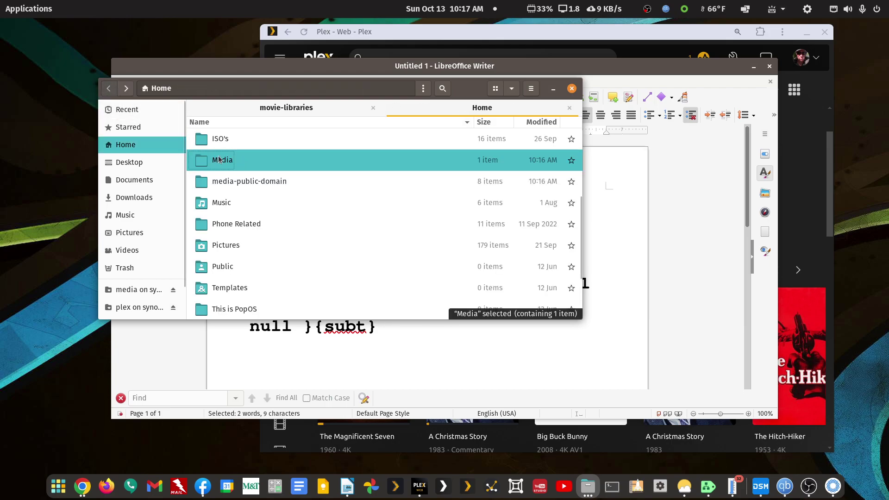
pyautogui.doubleClick(244, 165)
pyautogui.doubleClick(225, 143)
pyautogui.rightClick(227, 145)
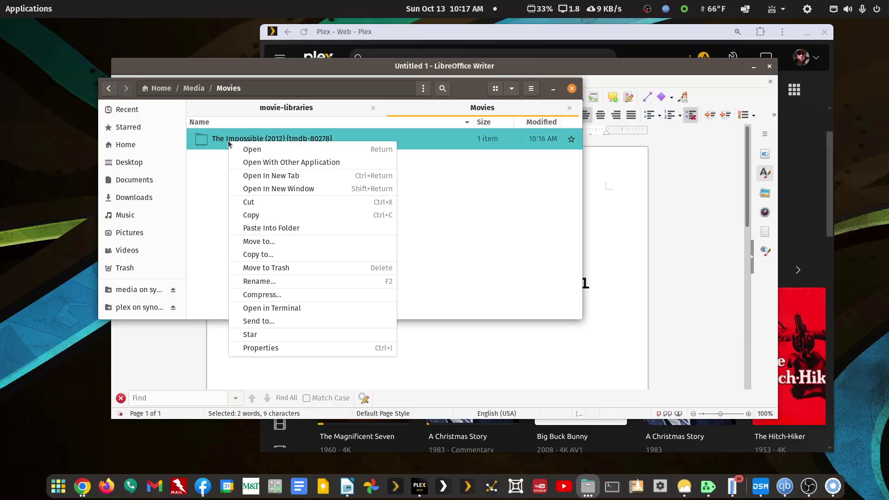
pyautogui.click(249, 209)
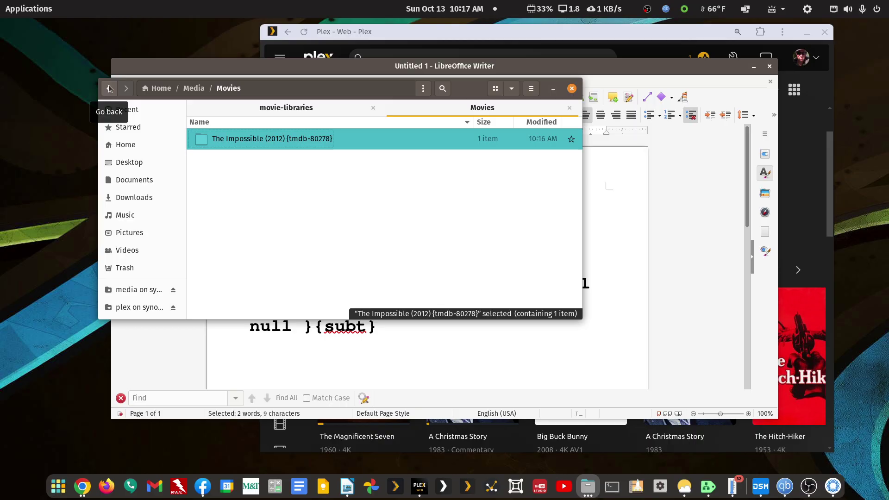
# Reopen The Impossible (2012) {tmdb-80278} folder to confirm The Impossible (2012).mkv is there.
pyautogui.doubleClick(289, 140)
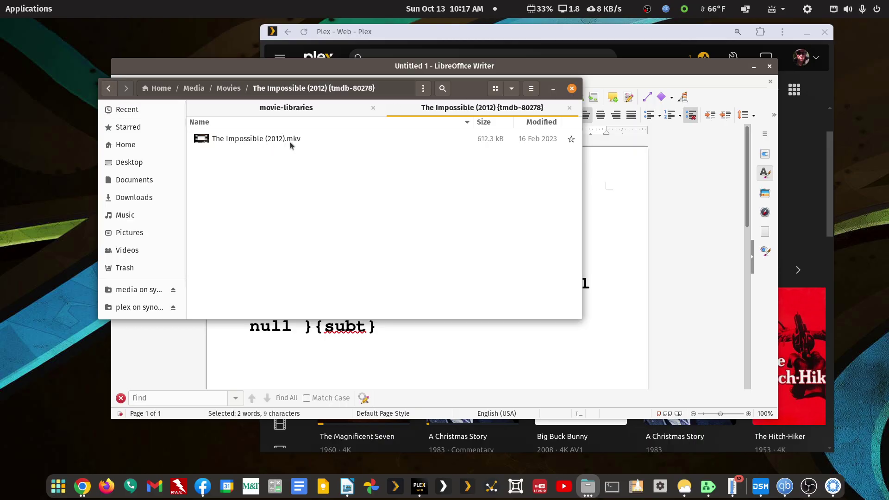
pyautogui.click(109, 88)
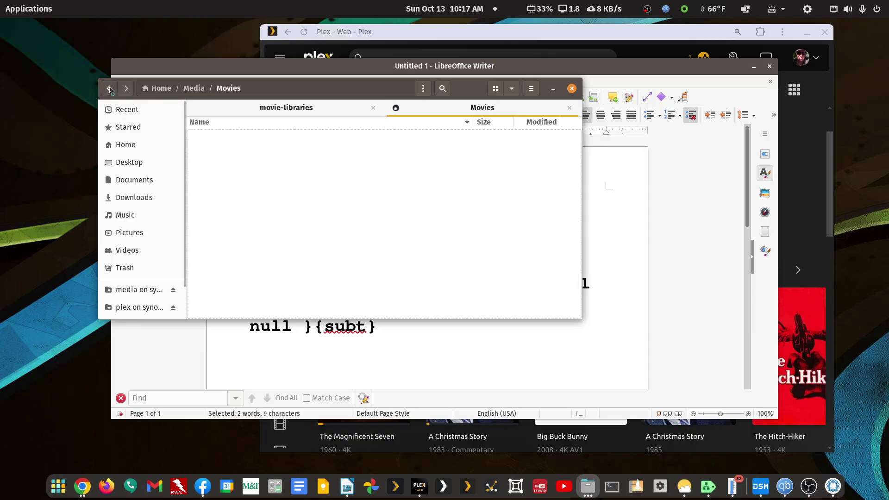
pyautogui.click(110, 89)
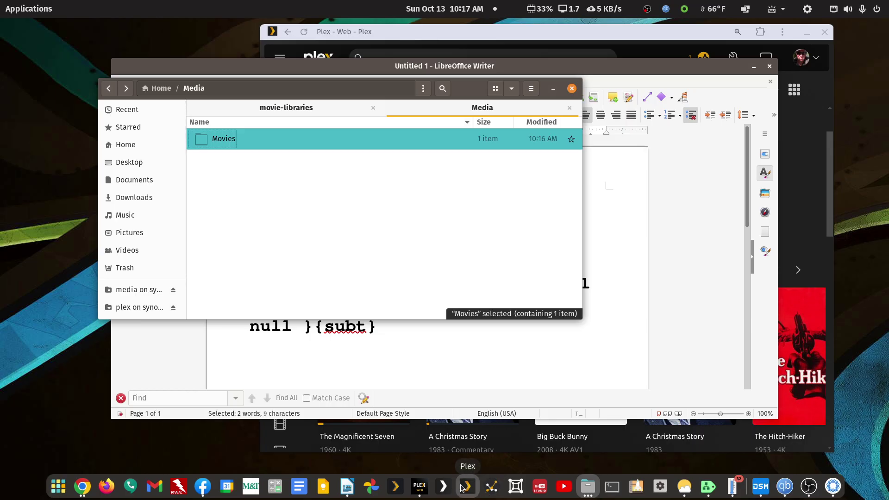
pyautogui.doubleClick(218, 140)
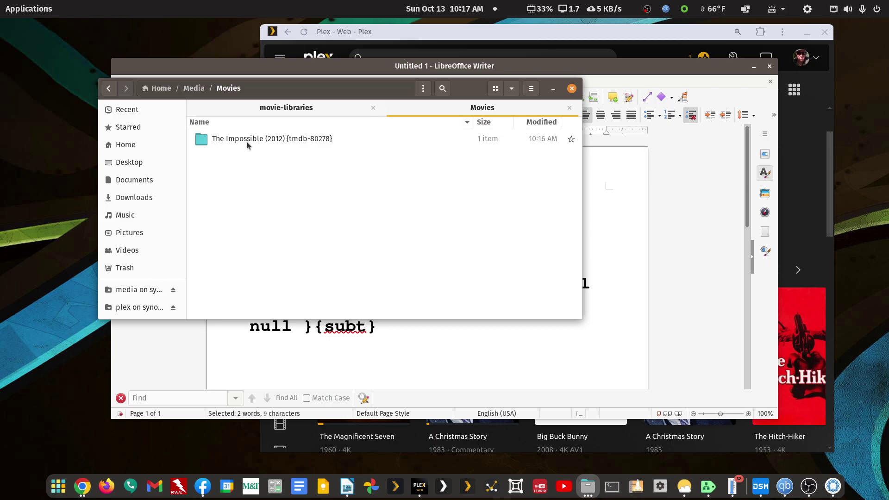
pyautogui.doubleClick(253, 140)
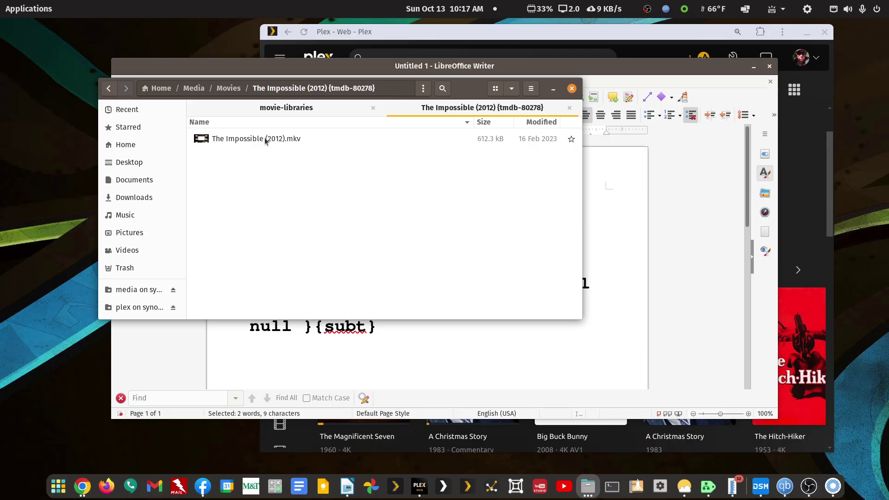
# Duplicate The Impossible (2012).mkv into the local Movies folder.
pyautogui.rightClick(266, 142)
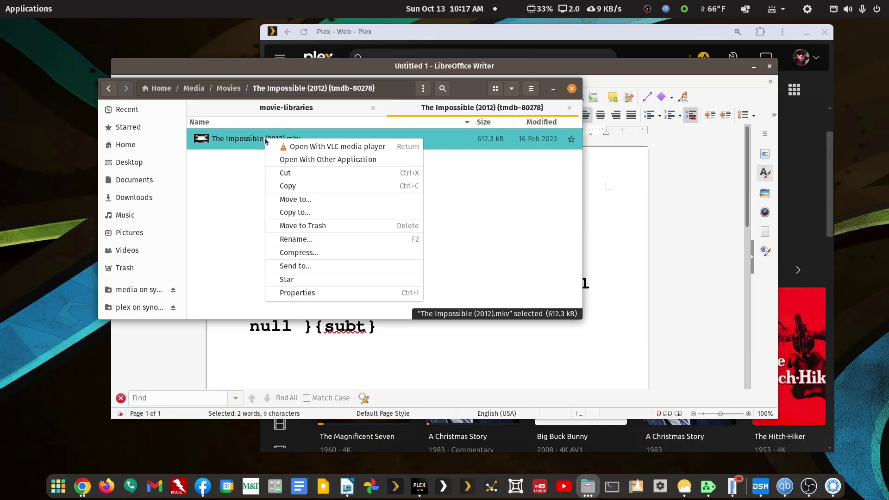
pyautogui.click(285, 186)
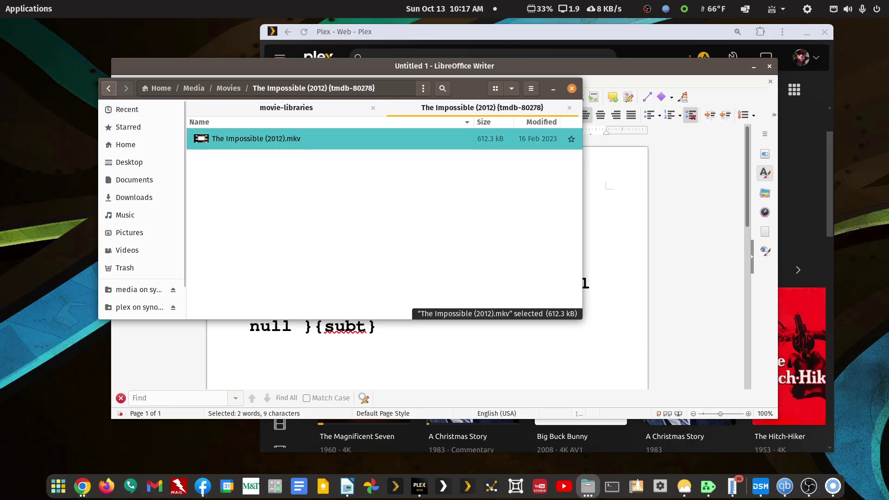
pyautogui.hotkey('alt', 'Left')
pyautogui.rightClick(288, 254)
pyautogui.click(309, 288)
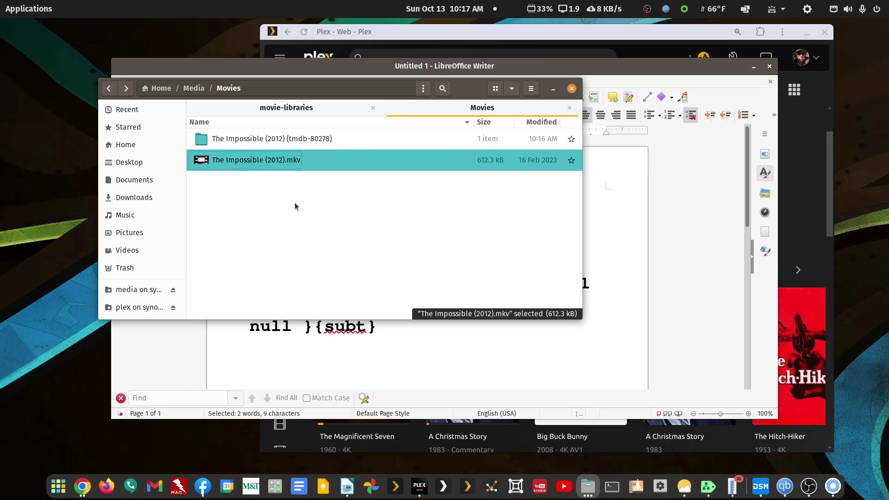
# Rename the original .mkv in The Impossible (2012) {tmdb-80278} folder with the suffix '- 1080p'.
pyautogui.doubleClick(306, 139)
pyautogui.rightClick(284, 141)
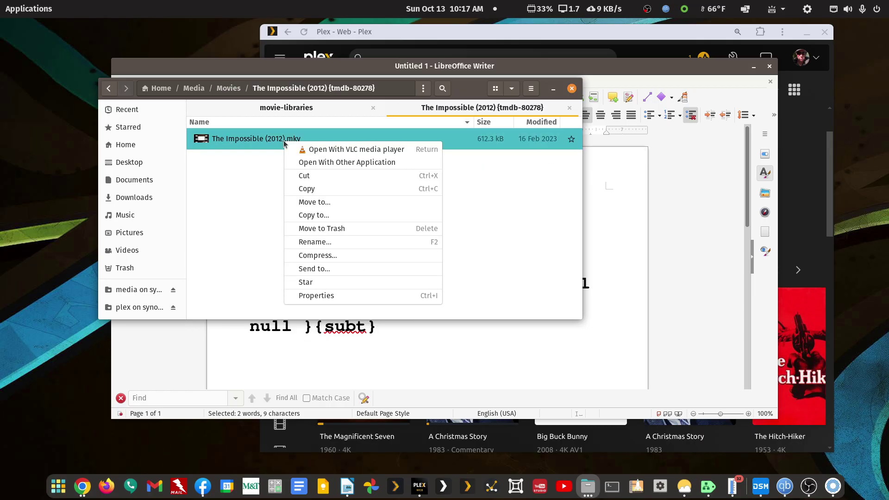
pyautogui.click(311, 243)
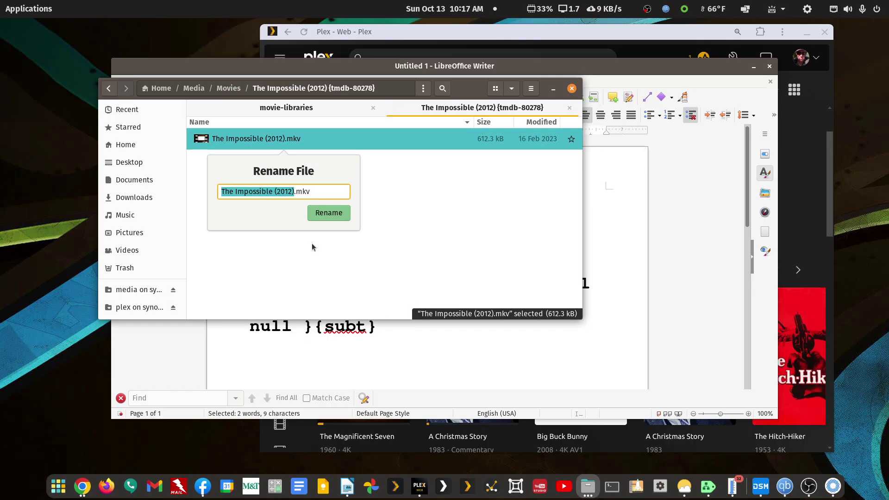
pyautogui.press('Right')
pyautogui.write('- 1080p')
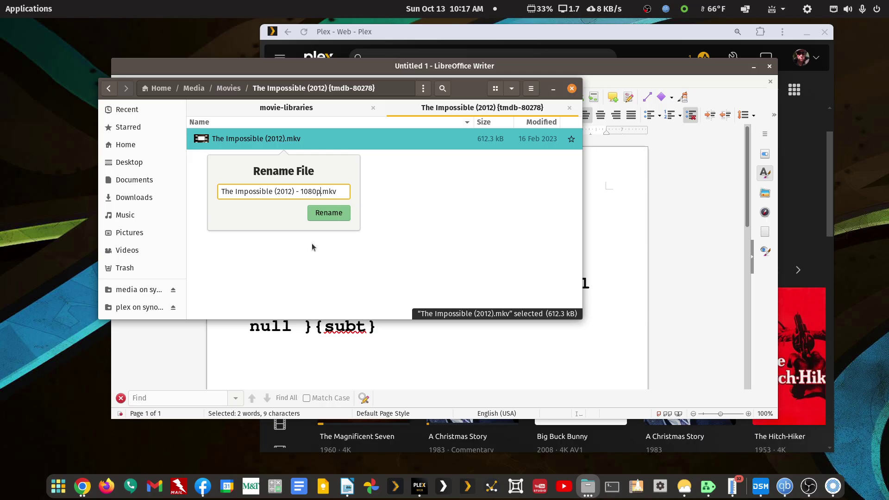
pyautogui.press('Return')
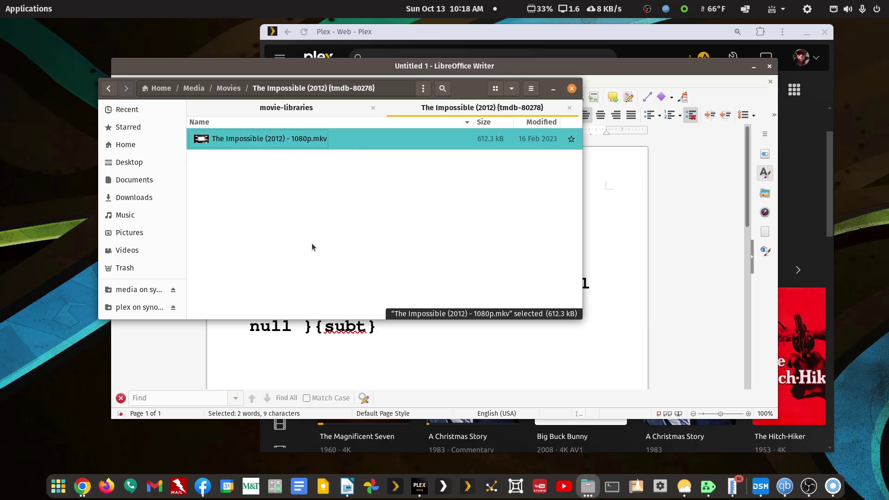
# Move the duplicate .mkv from Movies into The Impossible (2012) {tmdb-80278} folder.
pyautogui.click(108, 88)
pyautogui.rightClick(274, 161)
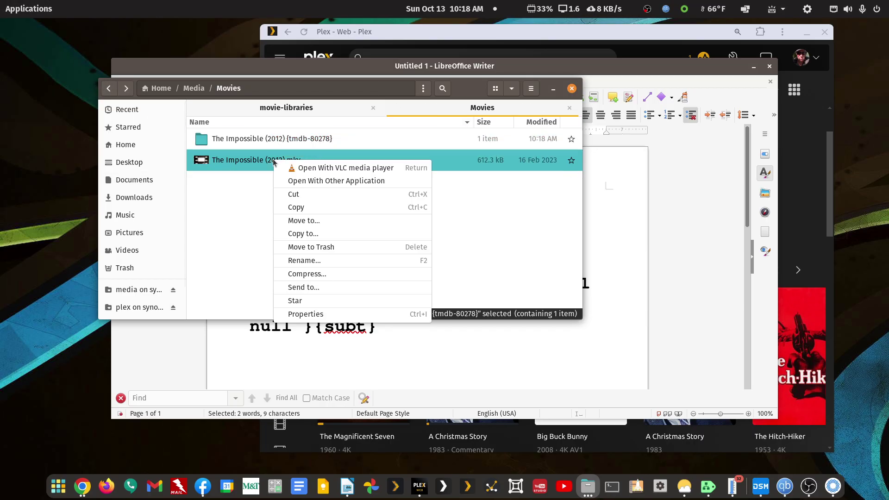
pyautogui.click(295, 194)
pyautogui.click(276, 138)
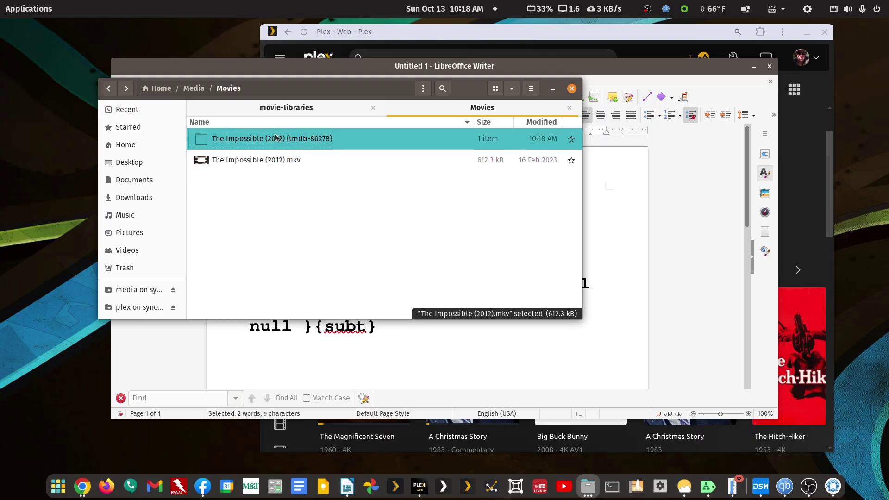
pyautogui.doubleClick(276, 138)
pyautogui.rightClick(273, 206)
pyautogui.click(296, 240)
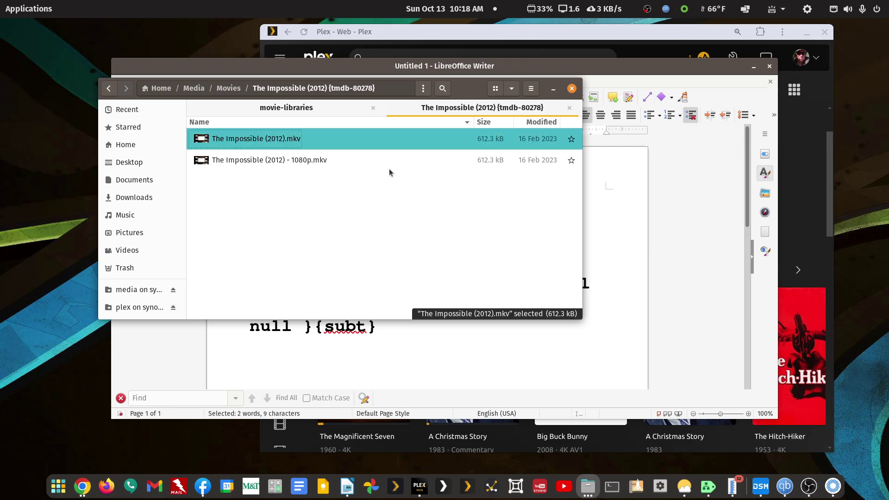
# Rename the pasted copy with the suffix '- 720p'.
pyautogui.press('F2')
pyautogui.press('Right')
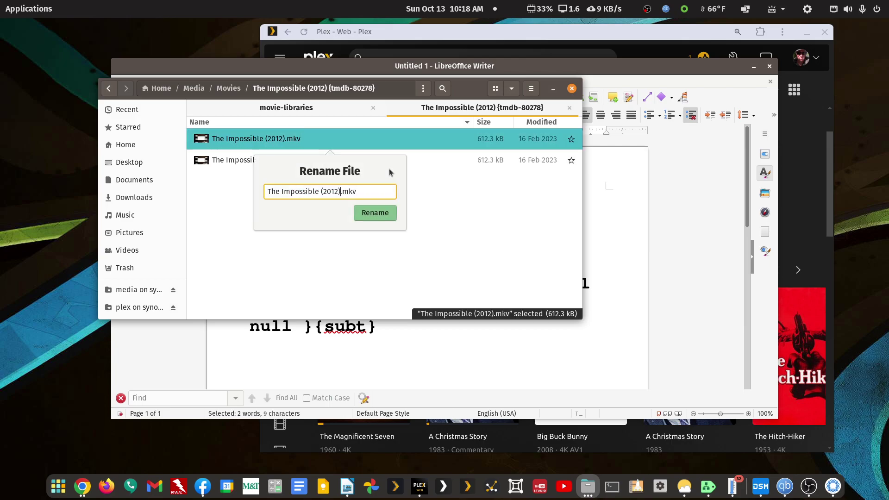
pyautogui.write('- 720p')
pyautogui.press('Return')
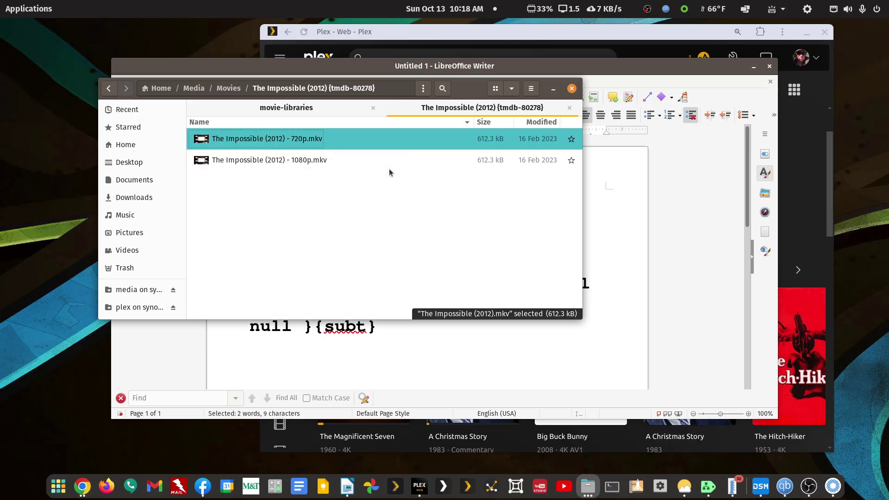
# Move The Impossible folder into movie-main and return Plex to its library list.
pyautogui.click(108, 88)
pyautogui.rightClick(297, 146)
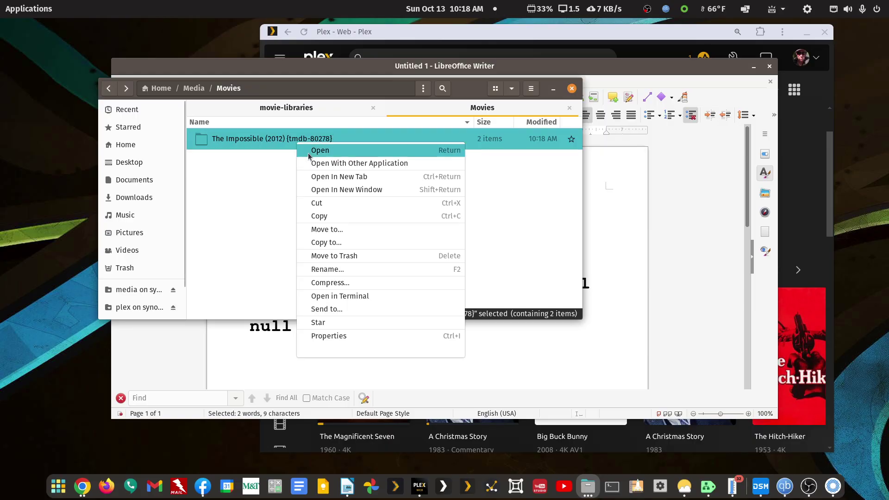
pyautogui.click(319, 203)
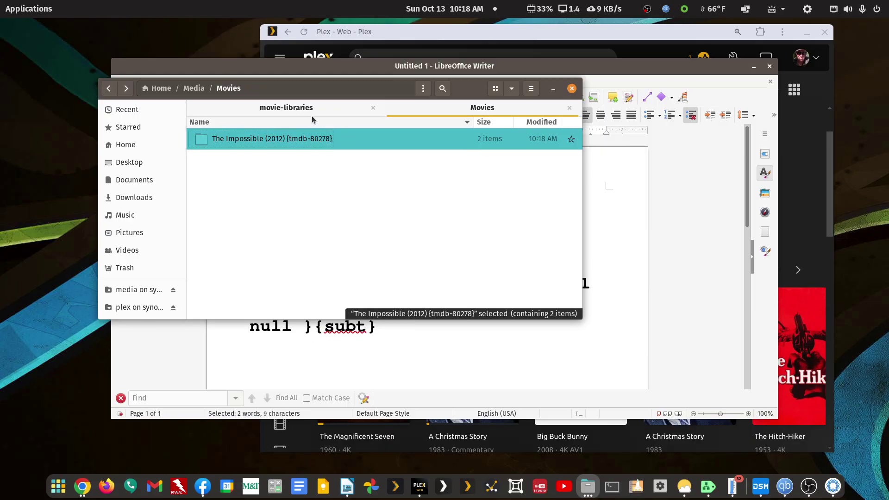
pyautogui.click(318, 109)
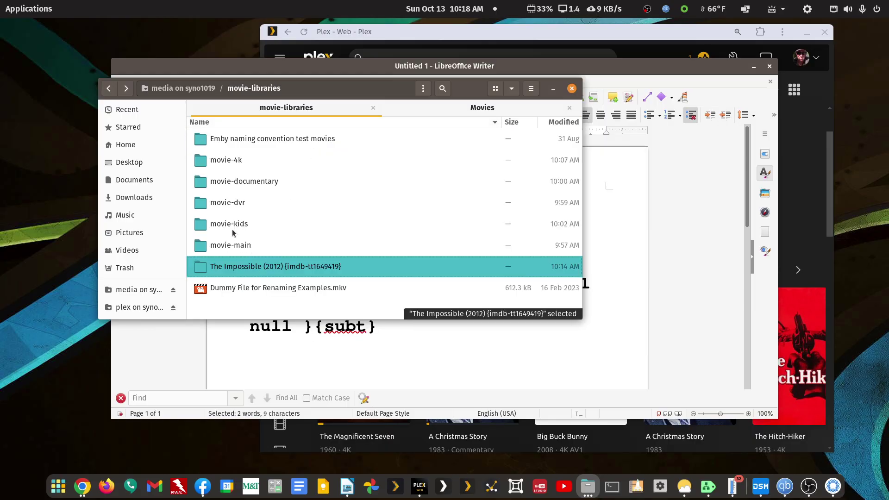
pyautogui.rightClick(236, 248)
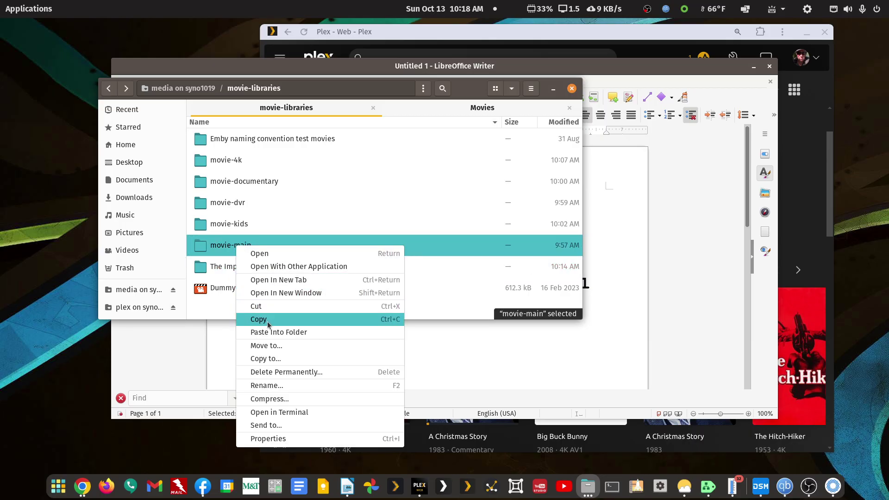
pyautogui.click(269, 333)
pyautogui.click(292, 41)
pyautogui.click(288, 32)
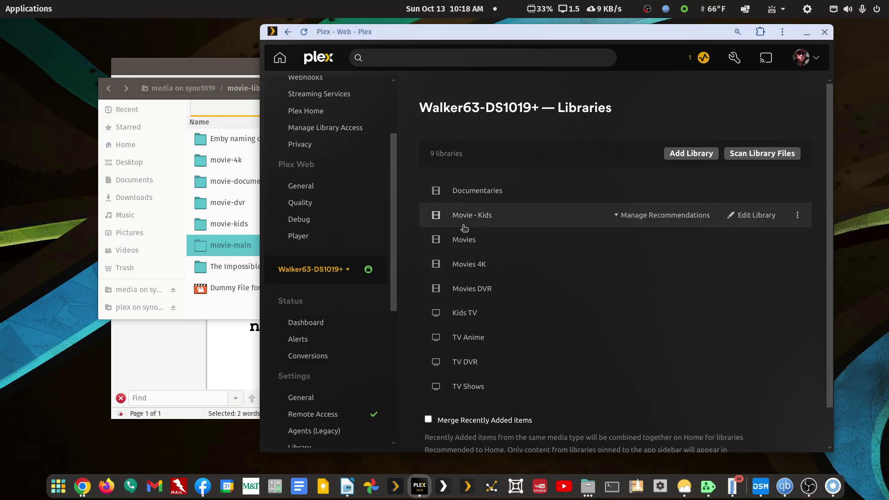
# Open The Impossible's details page from the Movies library's full grid.
pyautogui.click(465, 241)
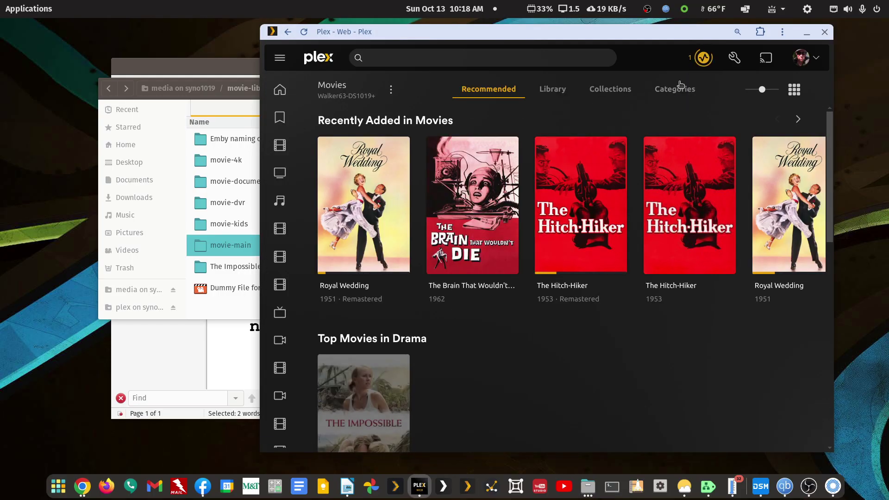
pyautogui.scroll(-2, 464, 377)
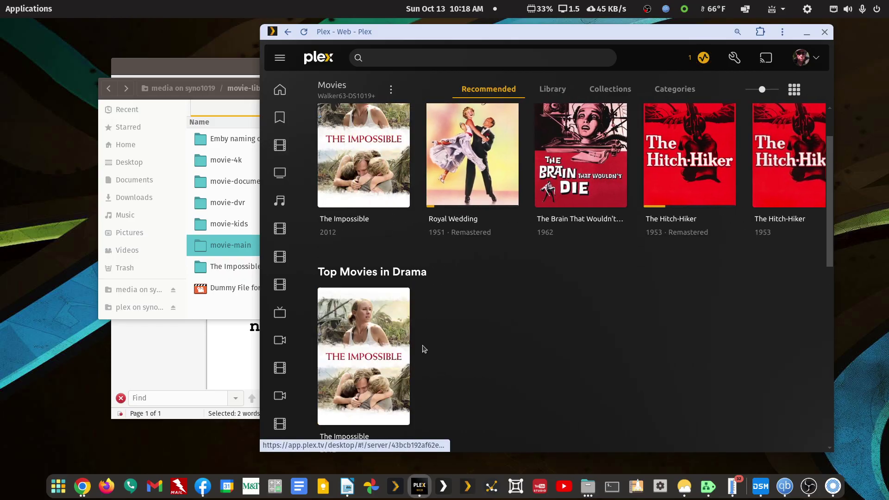
pyautogui.scroll(2, 399, 297)
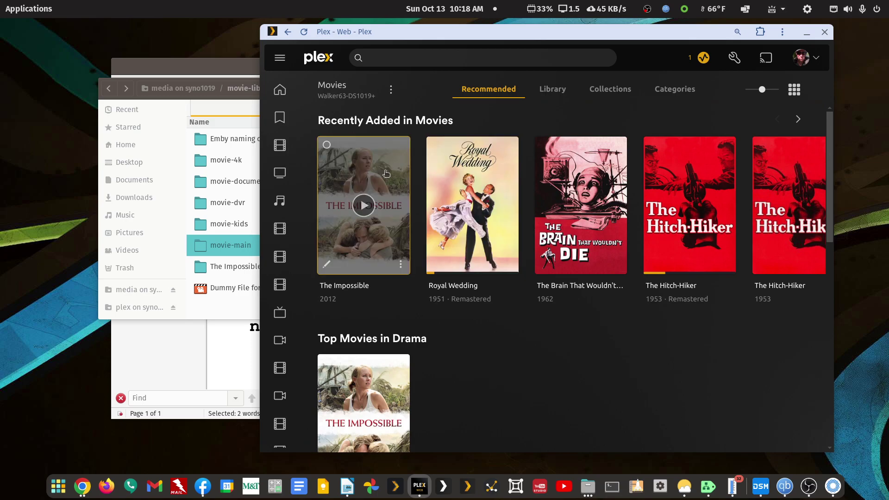
pyautogui.click(552, 89)
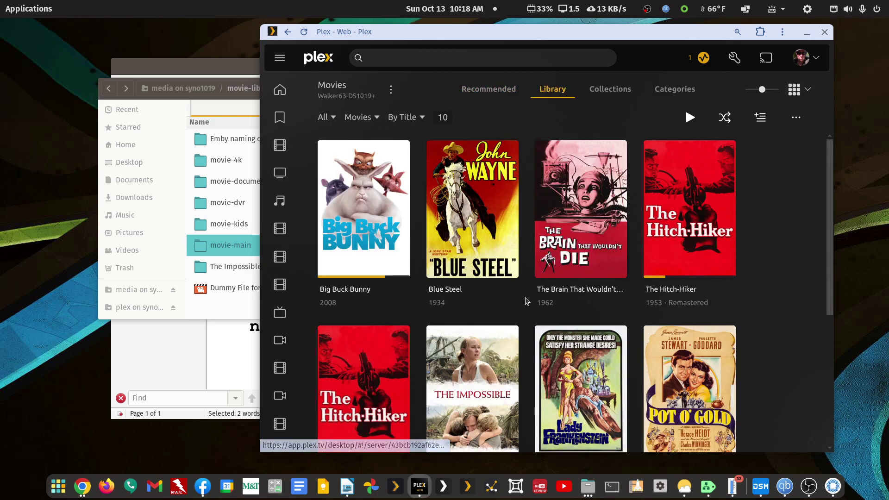
pyautogui.scroll(-5, 525, 299)
pyautogui.scroll(3, 518, 292)
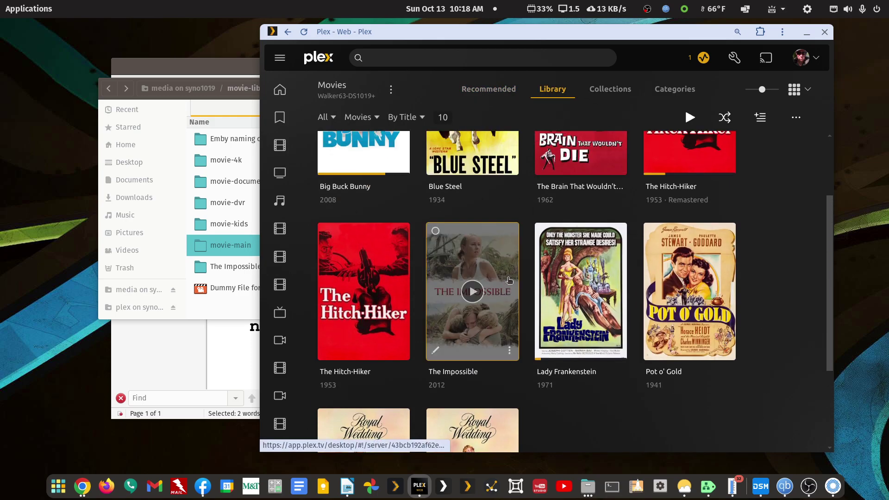
pyautogui.click(508, 277)
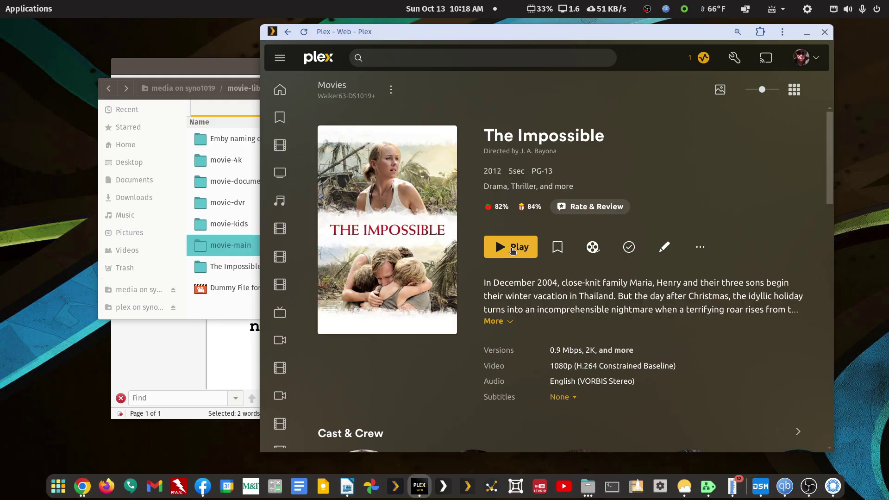
# Maximize Plex and play The Impossible using the Play Version option.
pyautogui.doubleClick(603, 36)
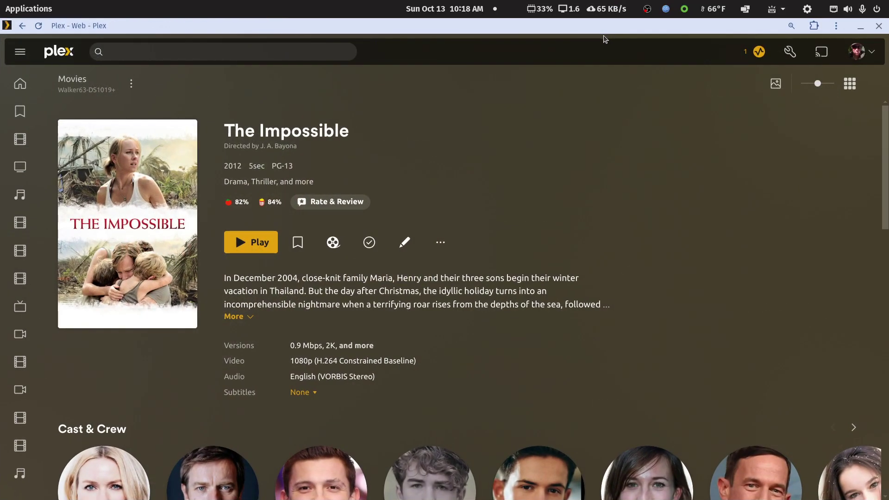
pyautogui.click(442, 245)
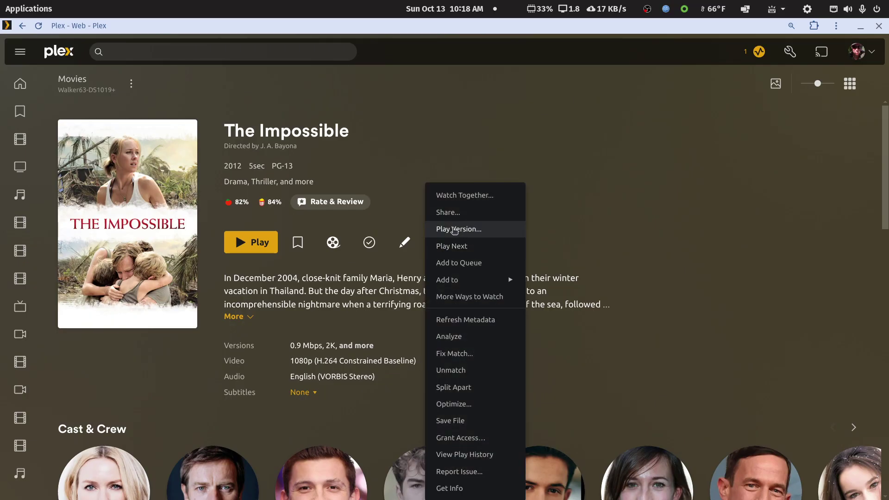
pyautogui.click(454, 230)
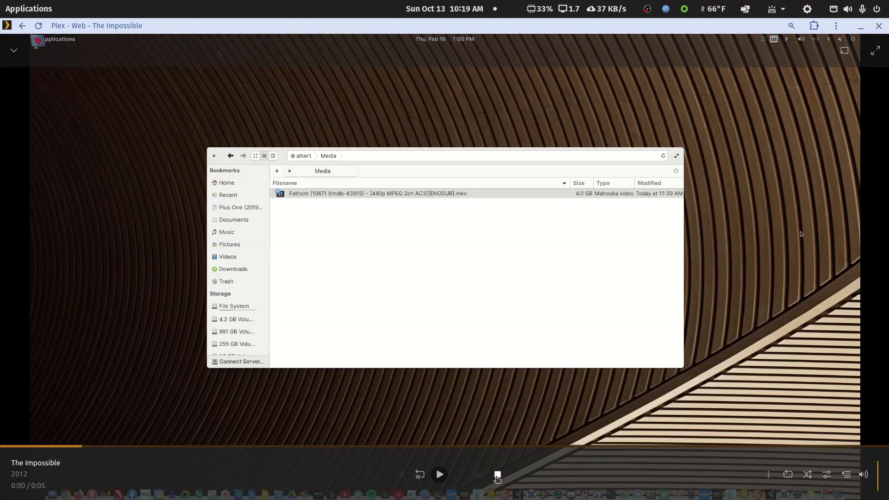
# Stop The Impossible's playback to return to its details page.
pyautogui.click(497, 475)
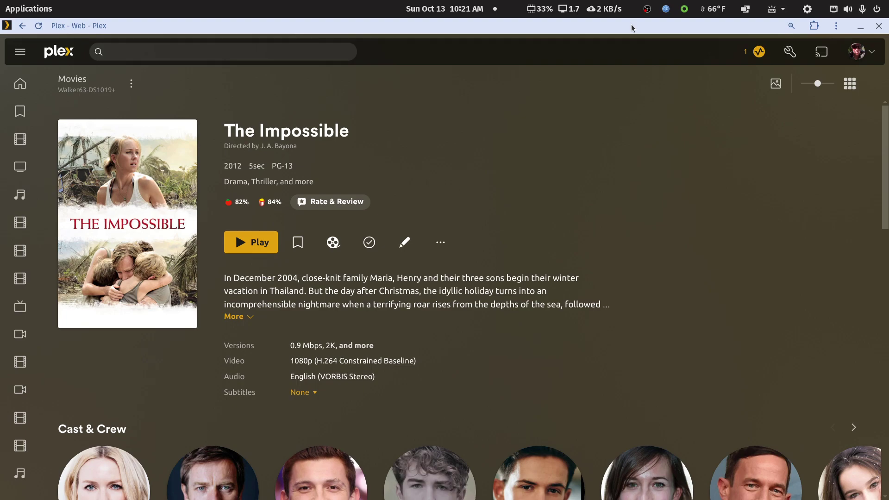
# Restore the browser from maximized and move focus away from it.
pyautogui.doubleClick(632, 24)
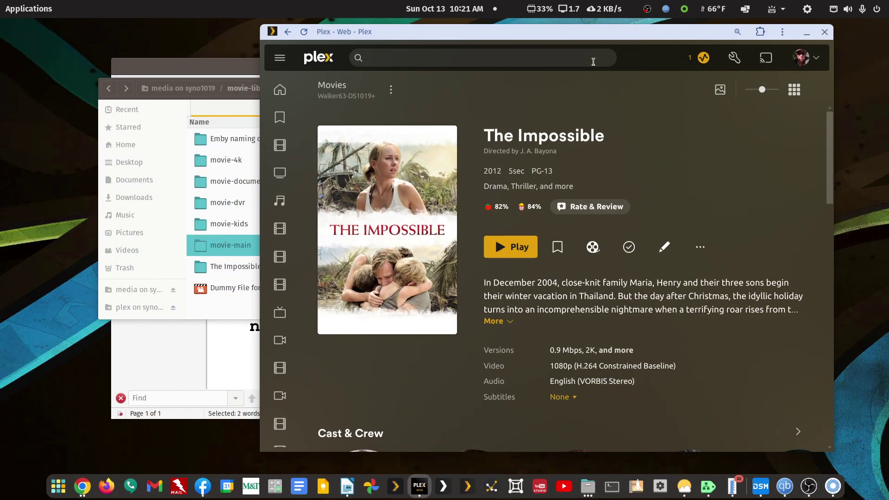
pyautogui.click(809, 487)
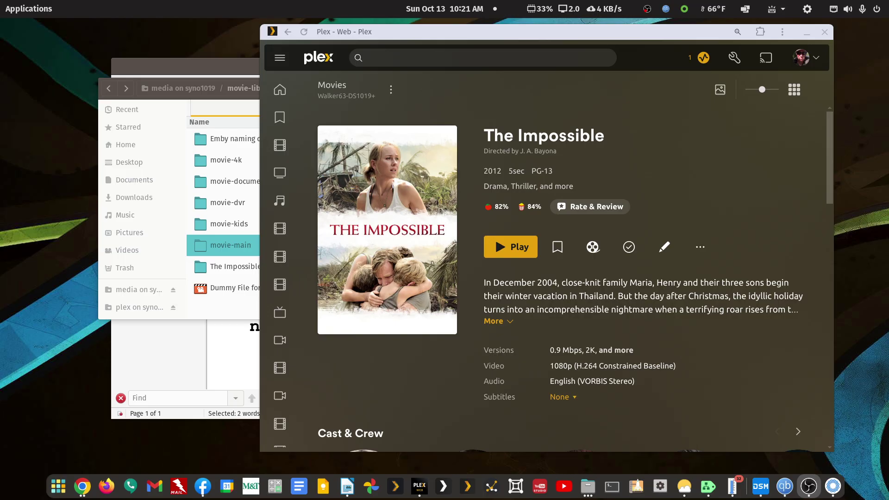
# Check that Home > Media > Movies is empty, ending on the Media folder.
pyautogui.click(210, 319)
pyautogui.hotkey('ctrl', 't')
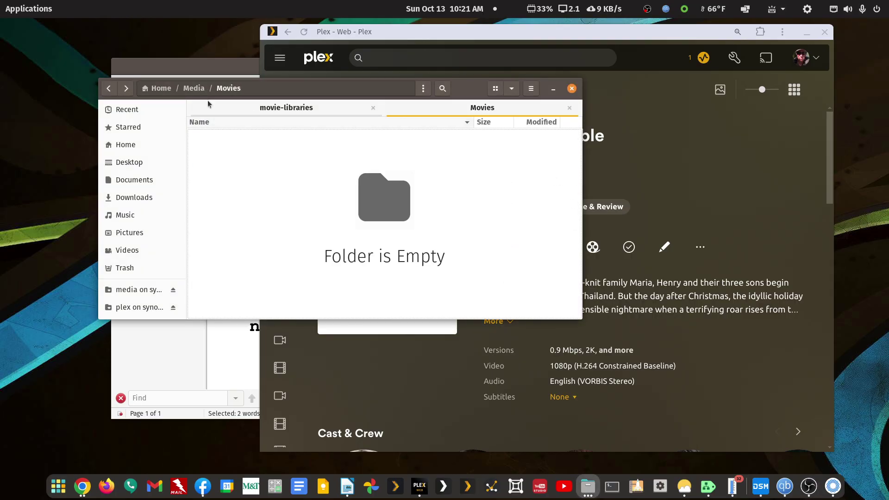
pyautogui.click(112, 93)
pyautogui.click(112, 92)
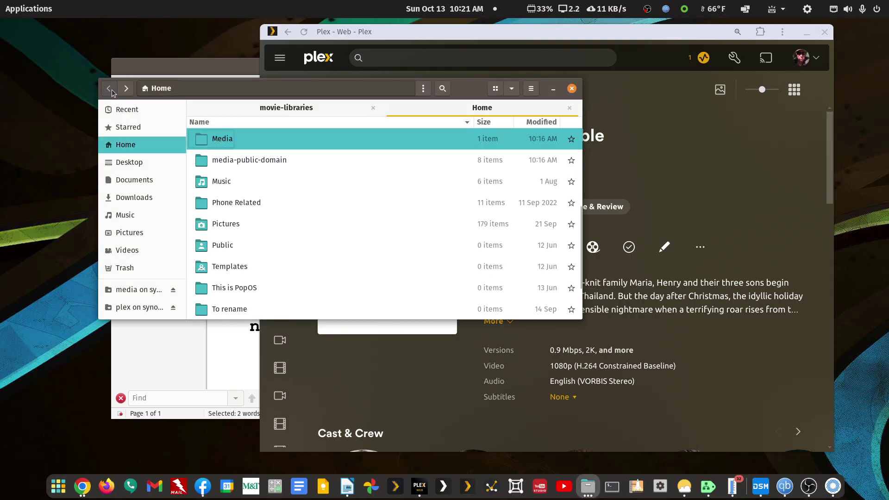
pyautogui.doubleClick(226, 141)
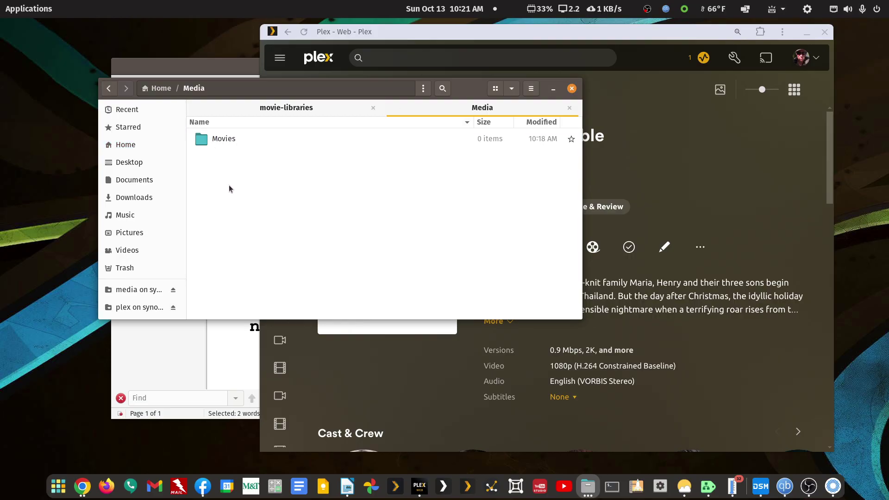
pyautogui.doubleClick(224, 139)
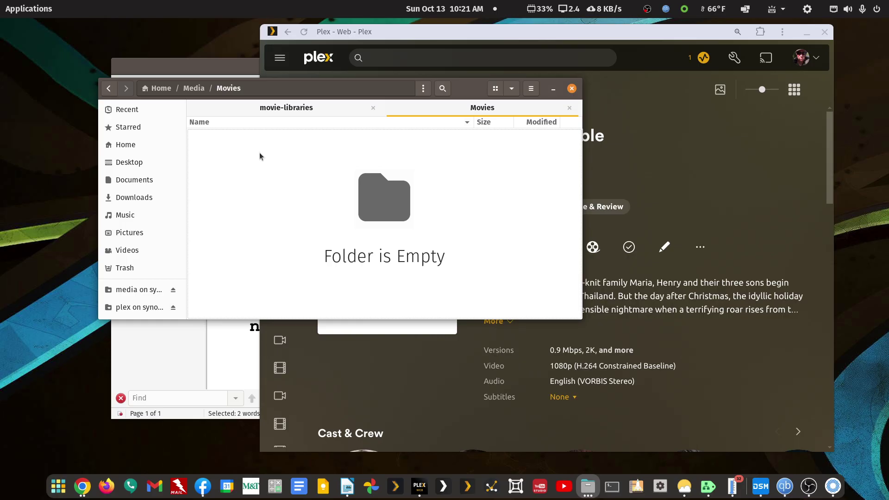
pyautogui.doubleClick(110, 90)
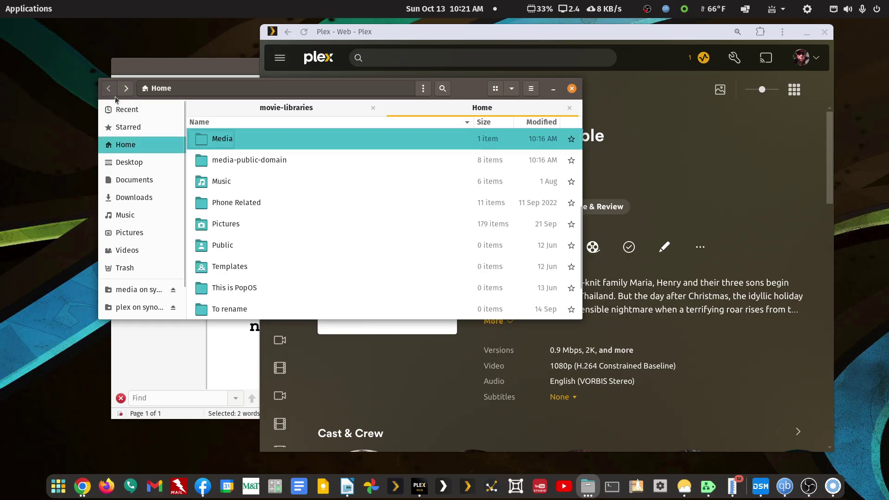
pyautogui.doubleClick(224, 138)
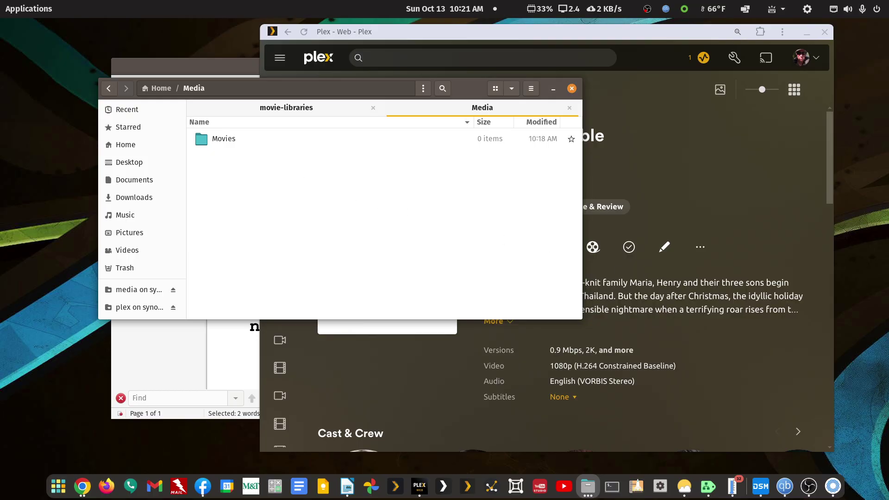
pyautogui.click(809, 486)
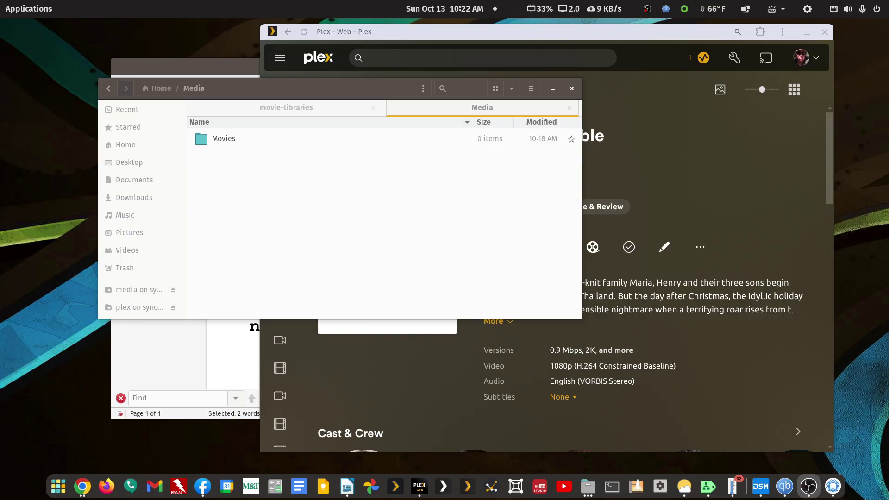
# View the Movies library's Advanced settings via Manage Library > Edit, then cancel.
pyautogui.click(786, 187)
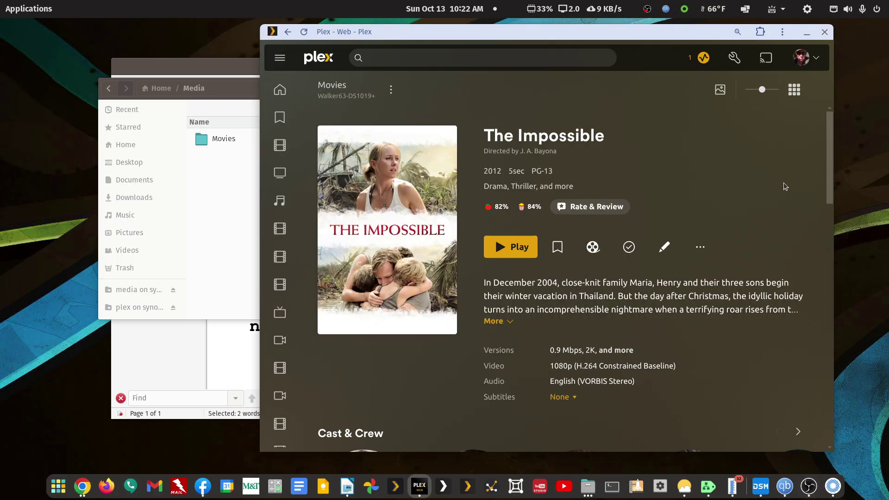
pyautogui.click(391, 91)
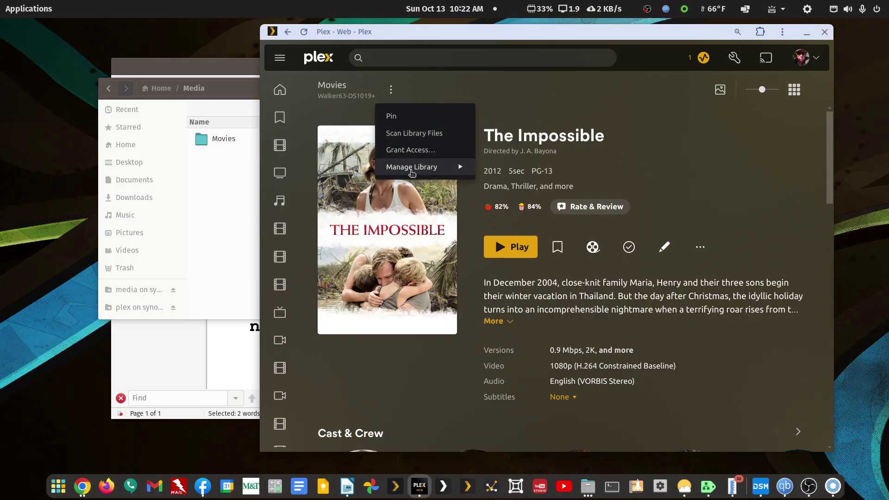
pyautogui.moveTo(412, 169)
pyautogui.click(494, 167)
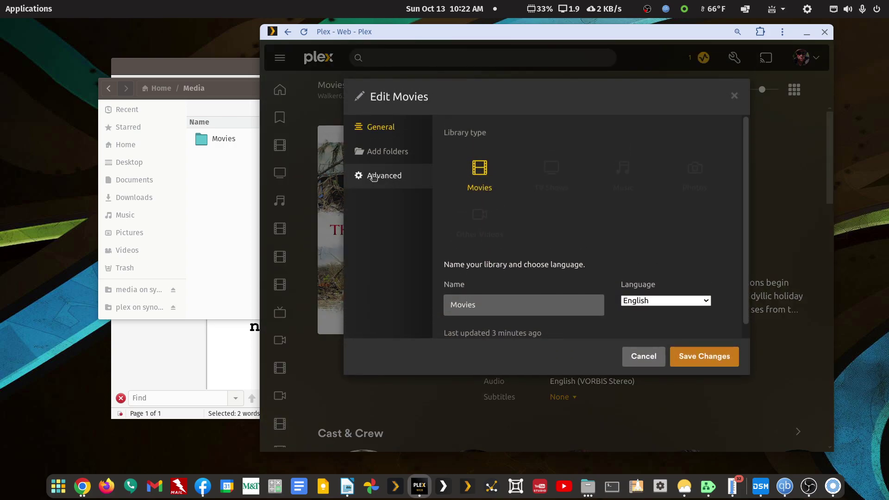
pyautogui.click(373, 175)
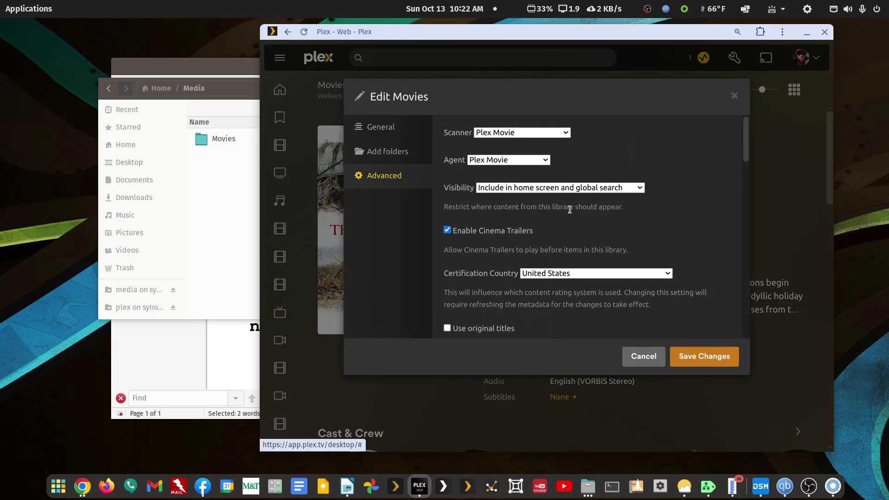
pyautogui.click(640, 363)
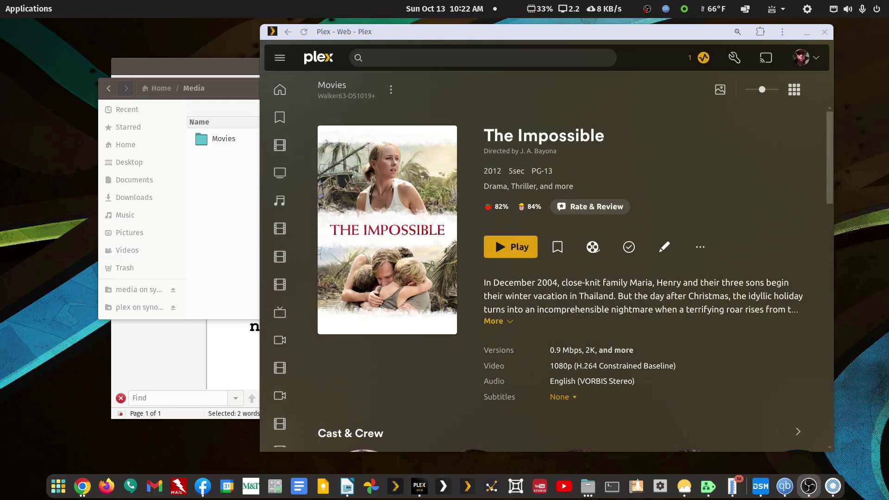